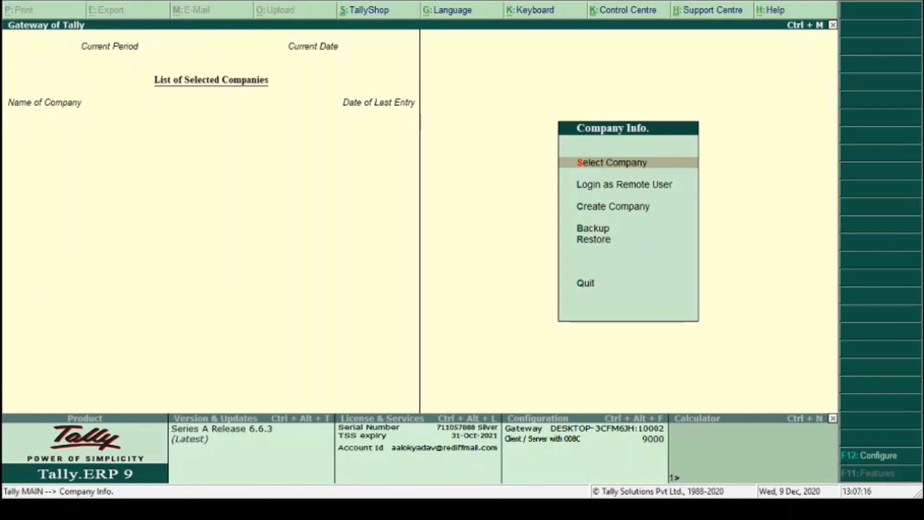
key("Down")
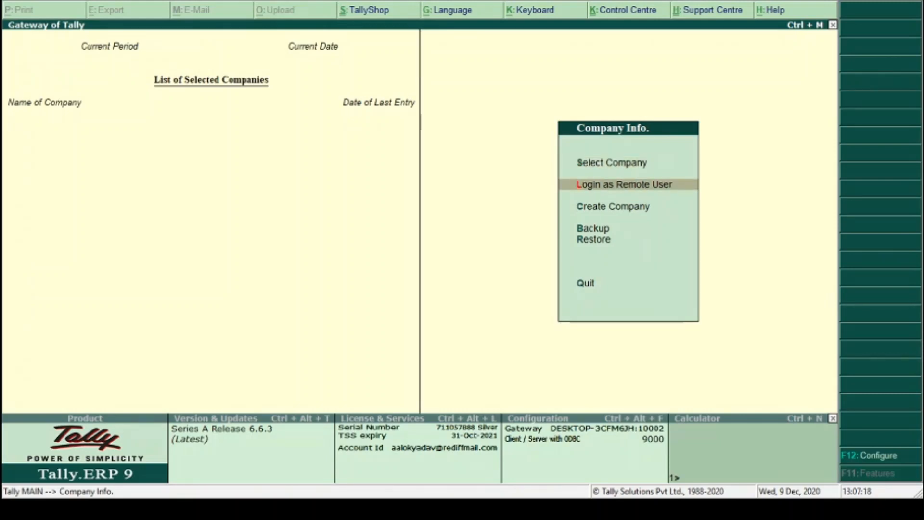
key("Up")
key("Down")
key("Up")
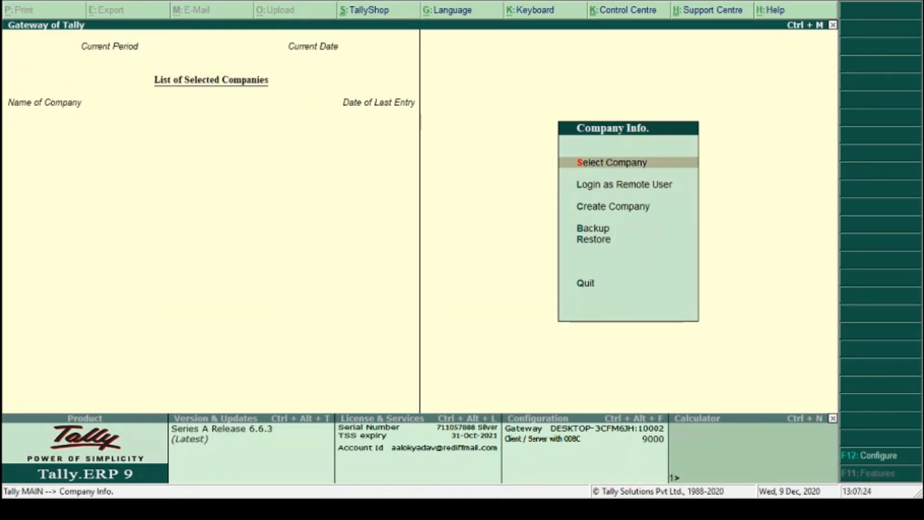
key("Down")
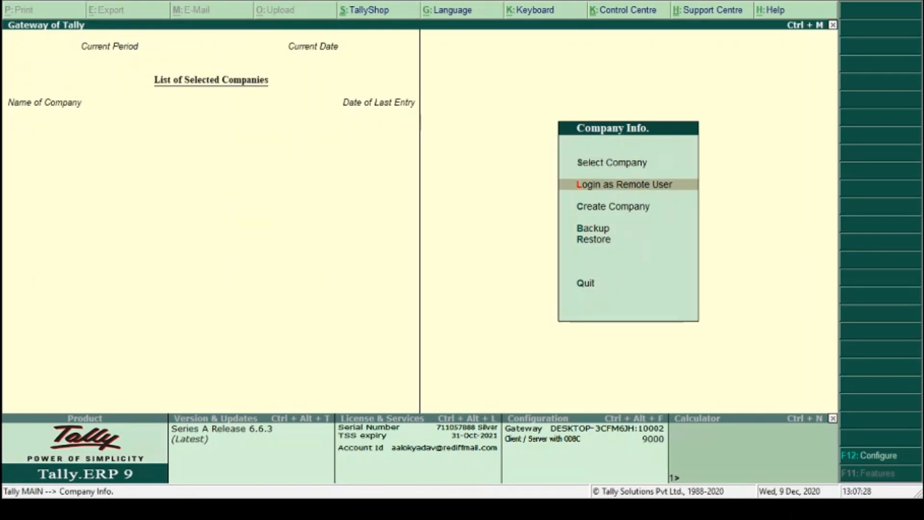
key("Up")
Open the company MoneyGuru Solutions, leaving the login user name and password blank.
key("Return")
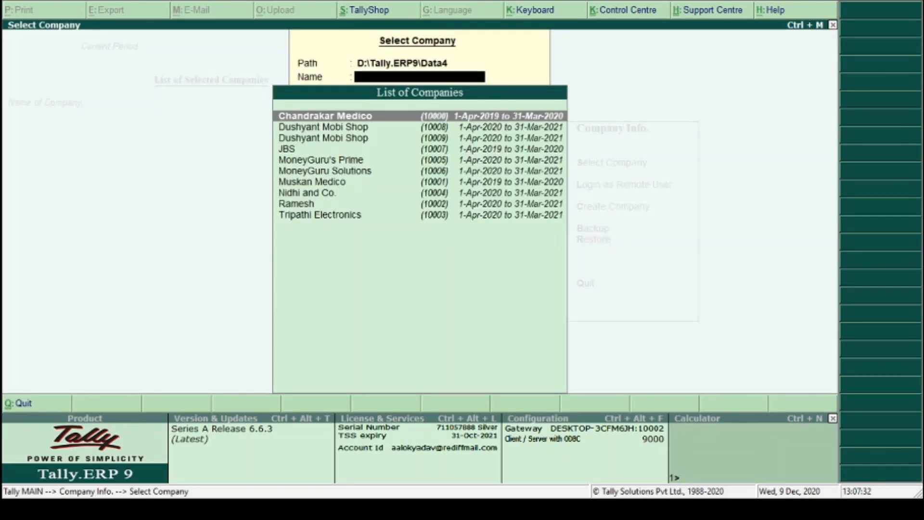
key("Down")
key("Down")
key("Down")
key("Down")
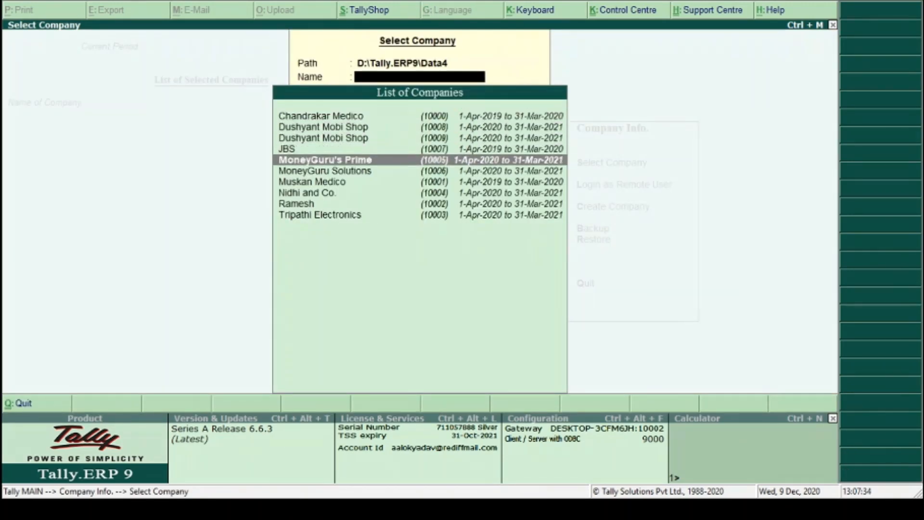
key("Down")
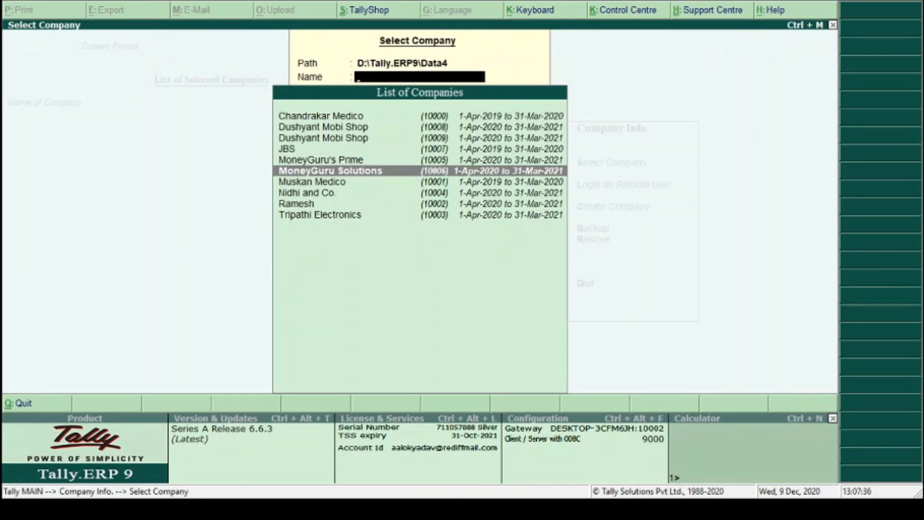
key("Return")
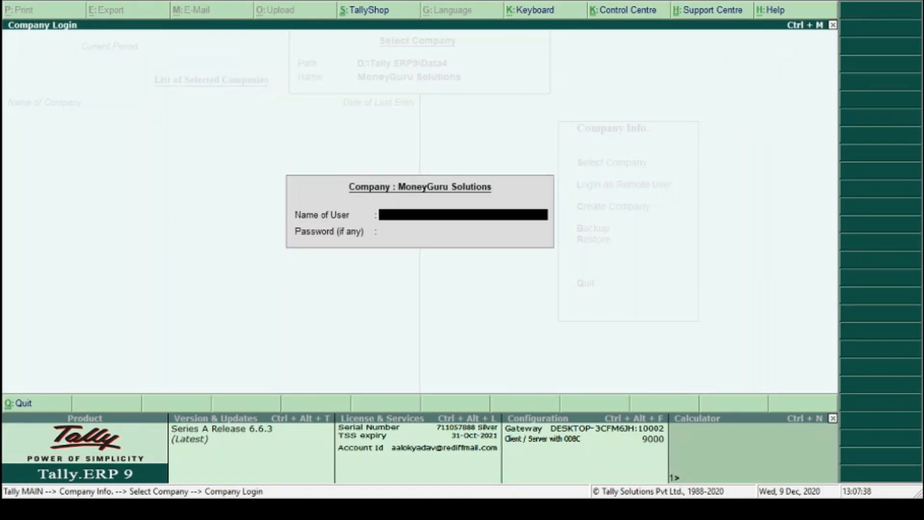
key("Return")
key("Return")
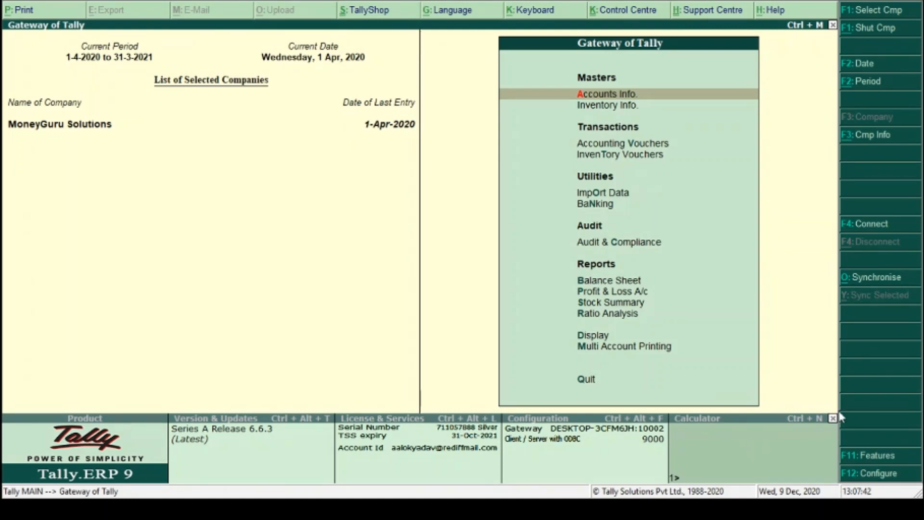
In the company's Statutory & Taxation features, enable Goods and Services Tax (GST) and choose to set its GST details.
left_click(860, 458)
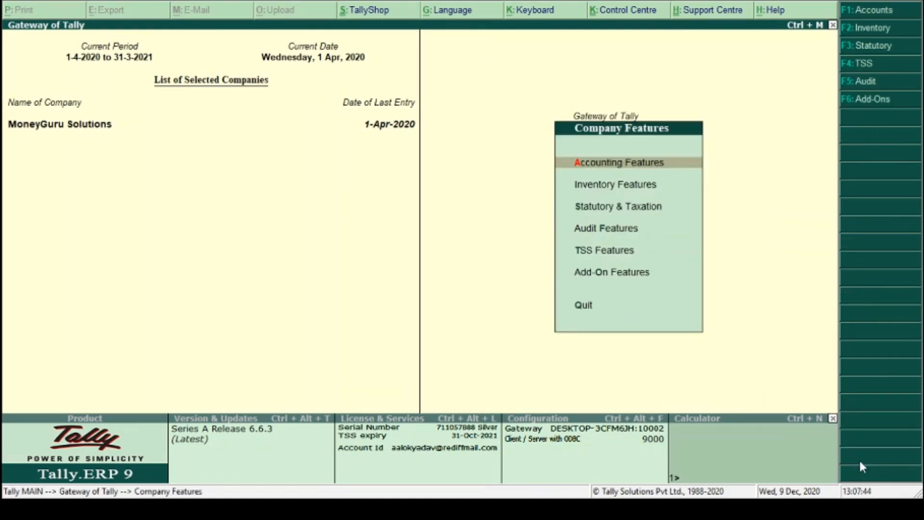
key("Down")
key("Down")
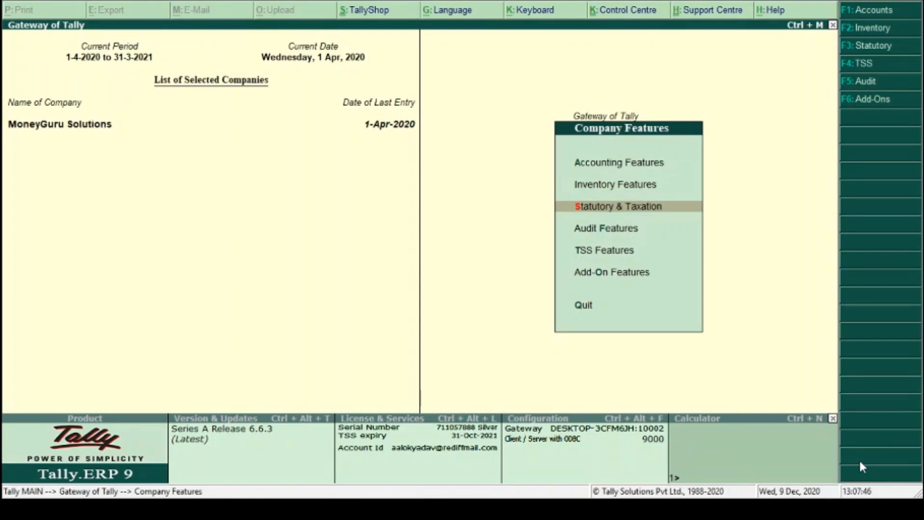
key("Return")
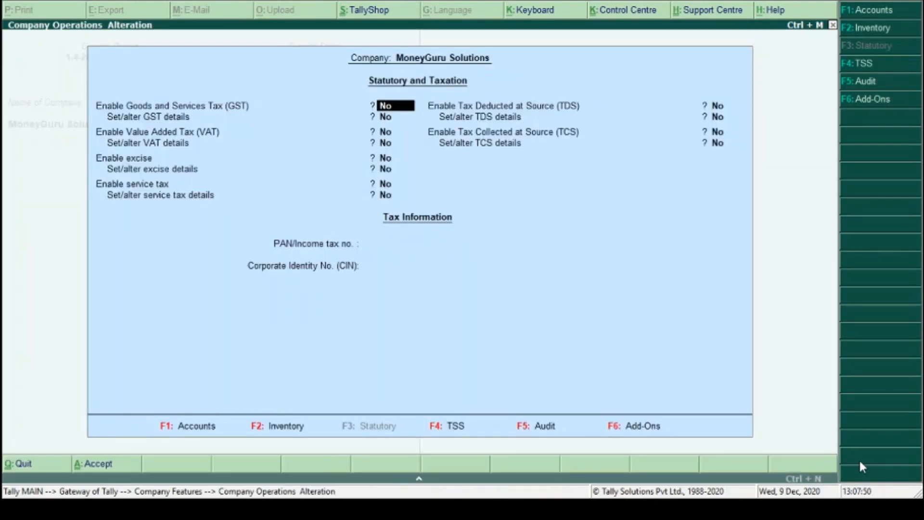
type("y")
key("Return")
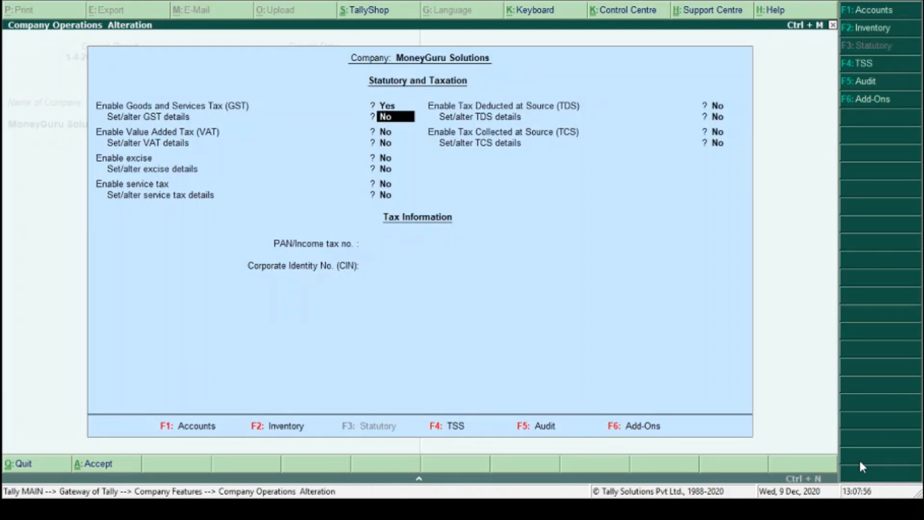
type("y")
key("Return")
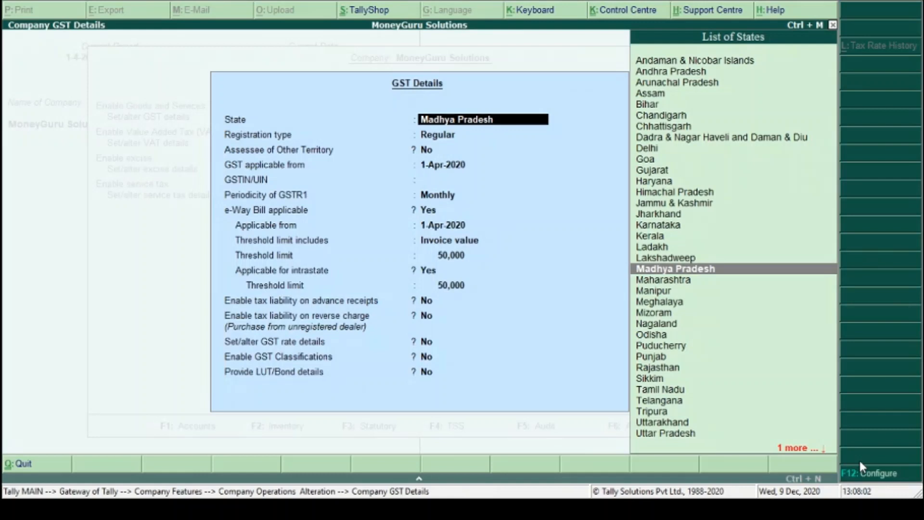
Accept state Madhya Pradesh, registration type Regular, Assessee of Other Territory No and GST applicable from 1-Apr-2020.
key("Return")
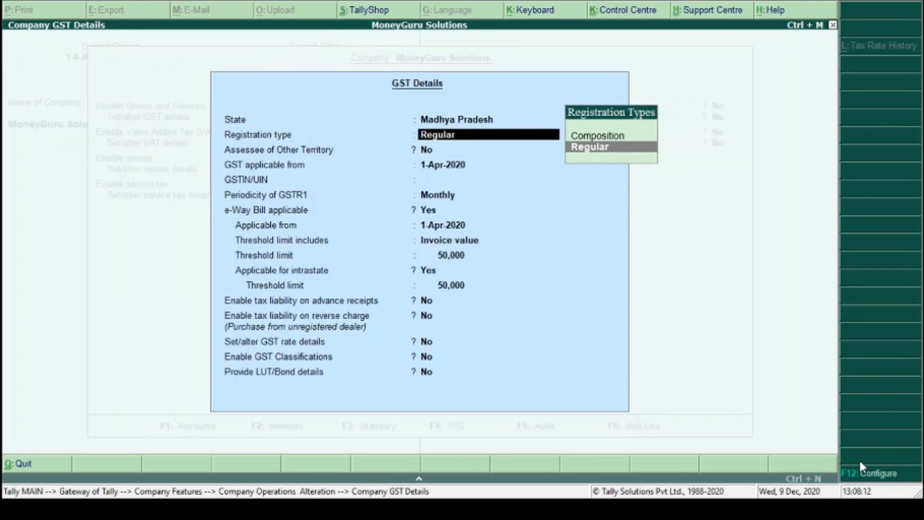
key("Return")
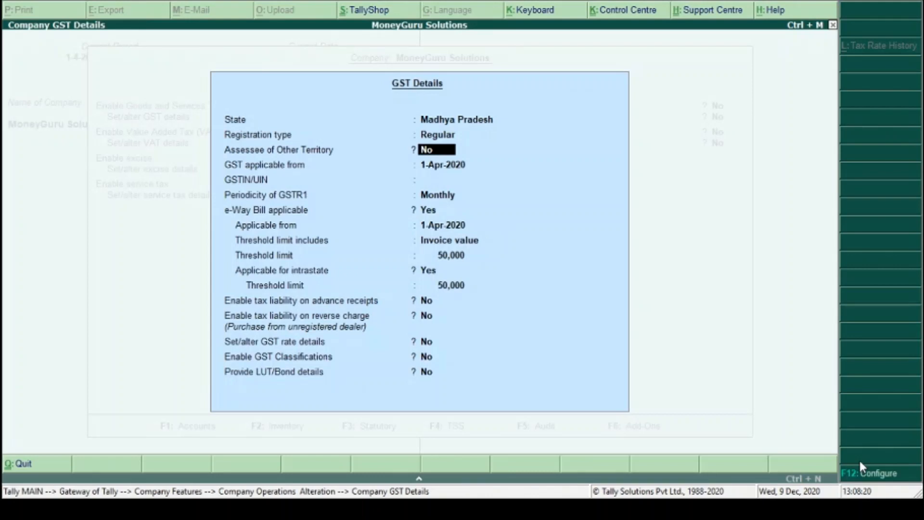
key("Return")
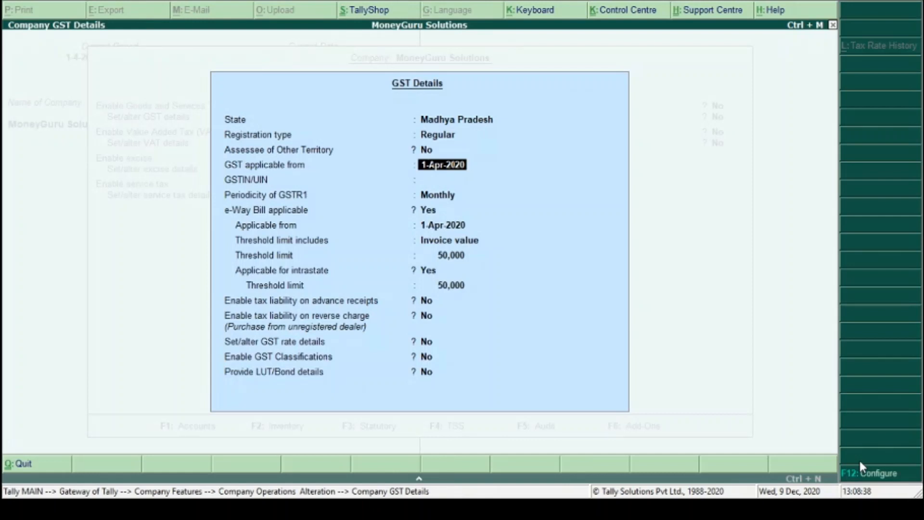
key("Return")
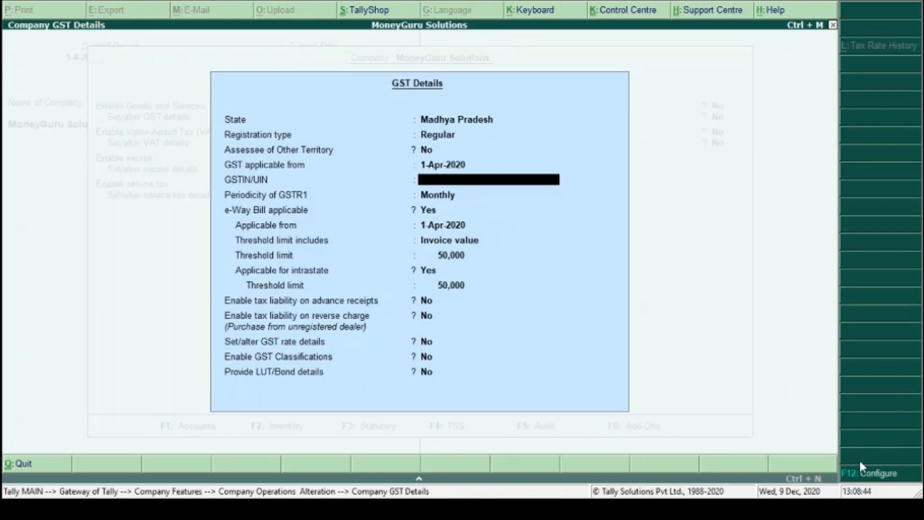
Enter the company's GSTIN/UIN in the GST details.
type("23ABCDE12354")
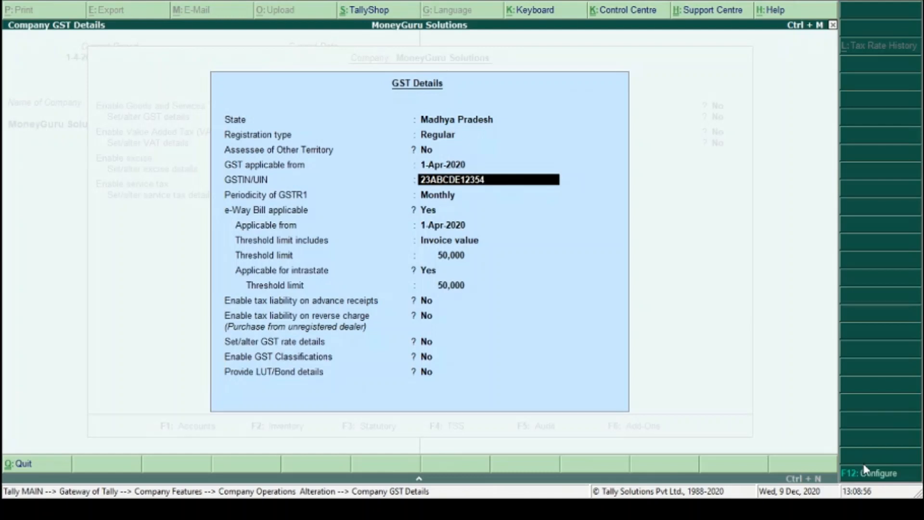
key("BackSpace")
key("BackSpace")
type("4E")
type("1")
type("Z")
type("%")
key("BackSpace")
type("5")
key("Return")
key("Return")
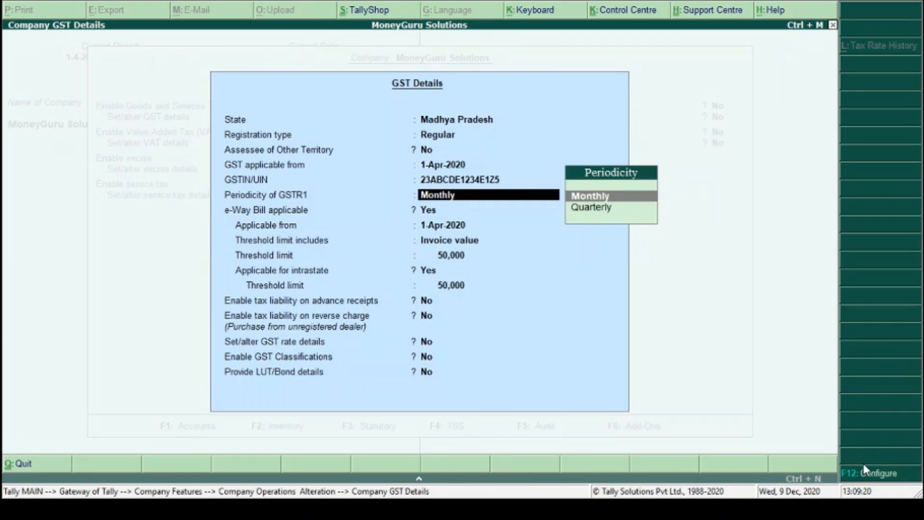
Keep GSTR1 periodicity Monthly, set e-Way Bill applicable to No, leave the remaining GST options at No, and save the company's GST settings.
key("Return")
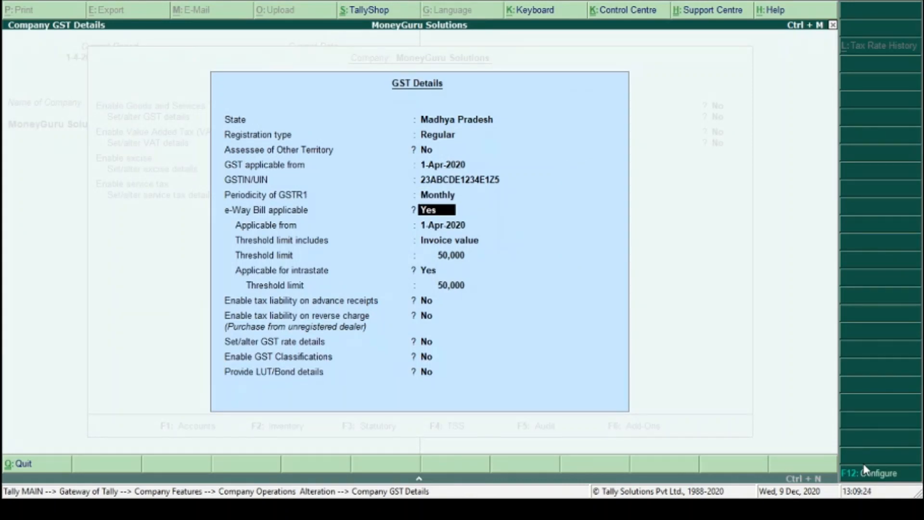
type("n")
key("Return")
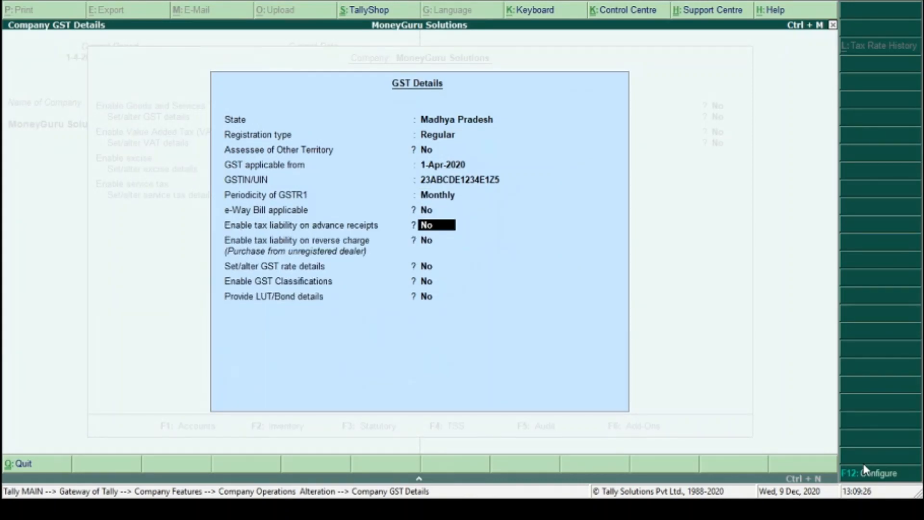
key("Return")
key("Return")
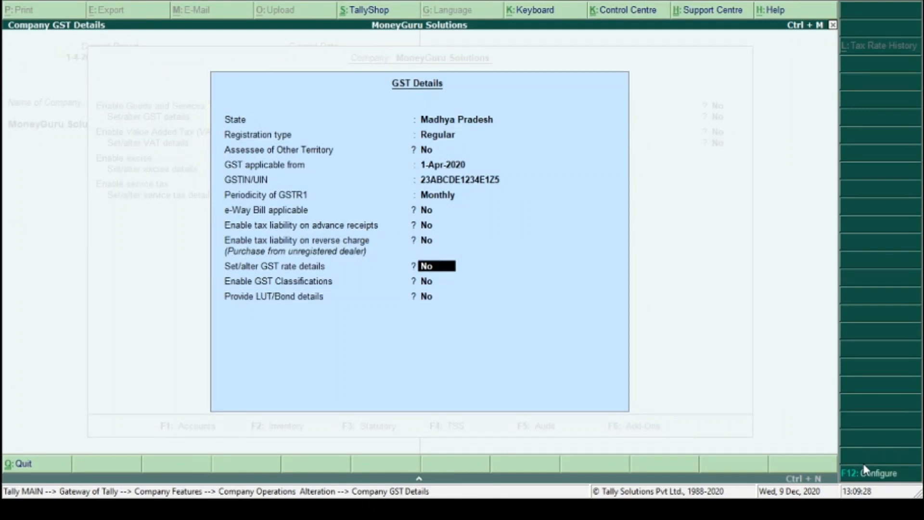
key("Return")
key("Return")
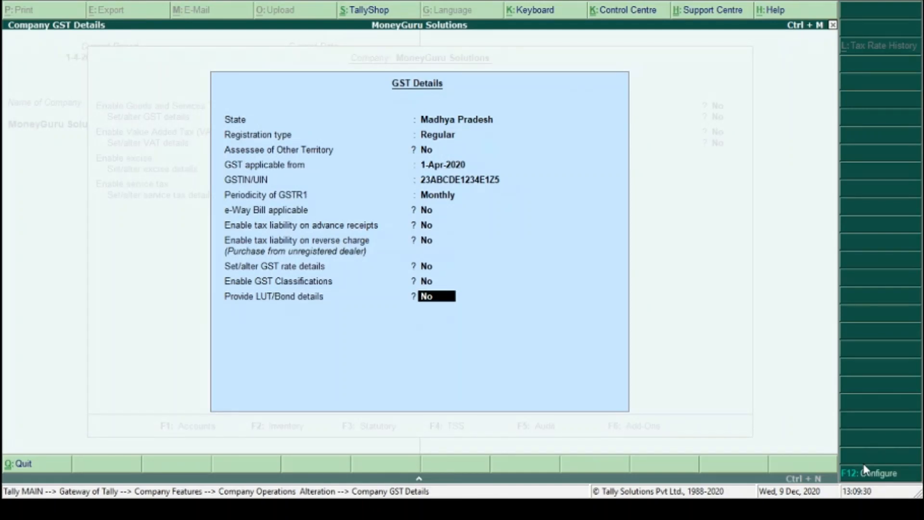
key("Return")
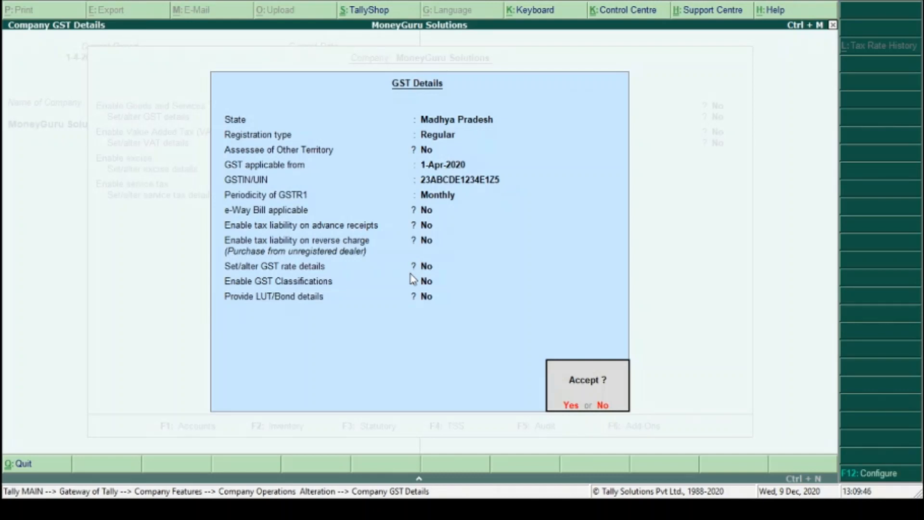
key("y")
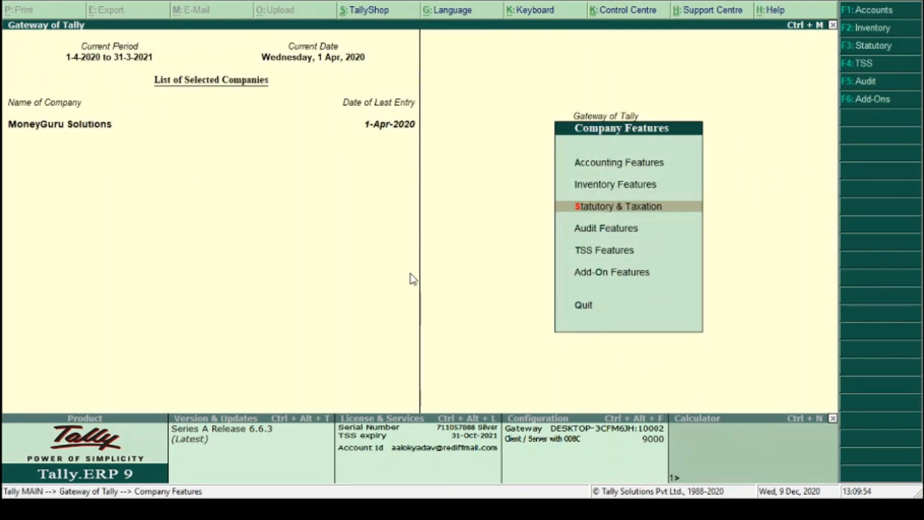
key("Escape")
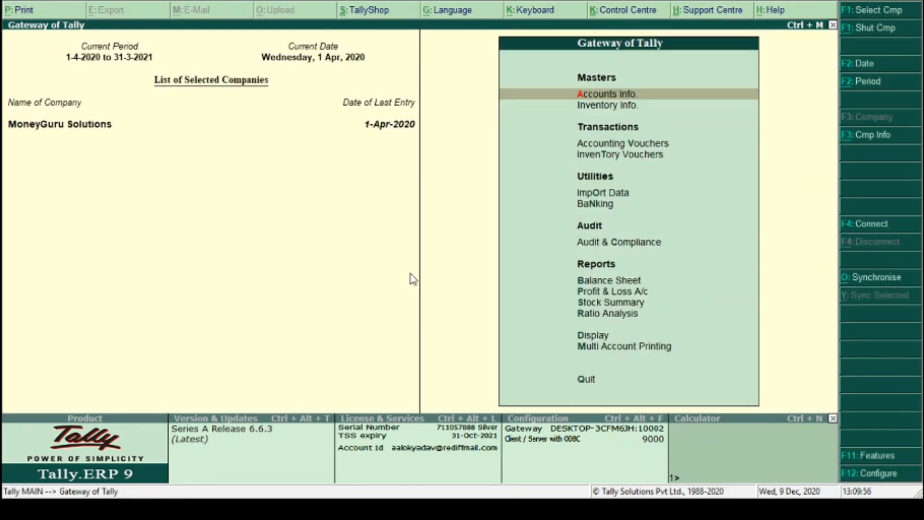
Start a new single ledger named Supplier1 under the Sundry Creditors group.
key("Return")
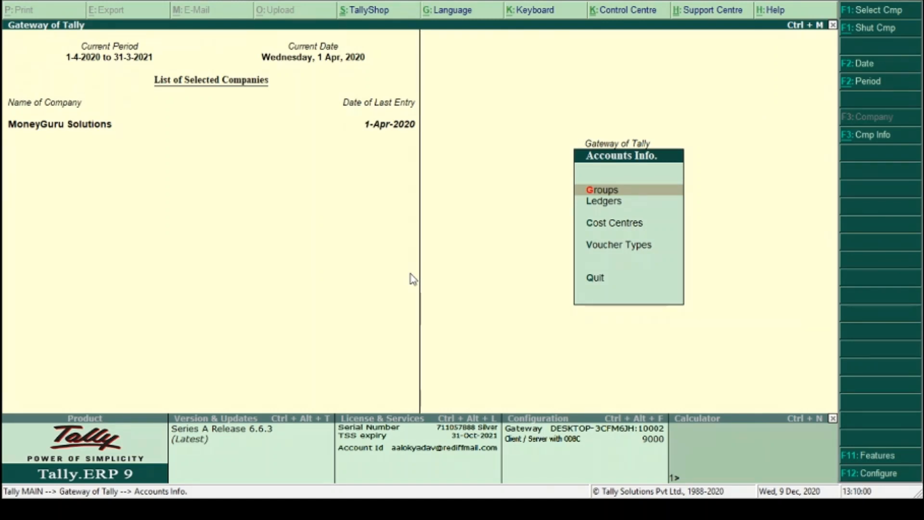
key("Down")
key("Return")
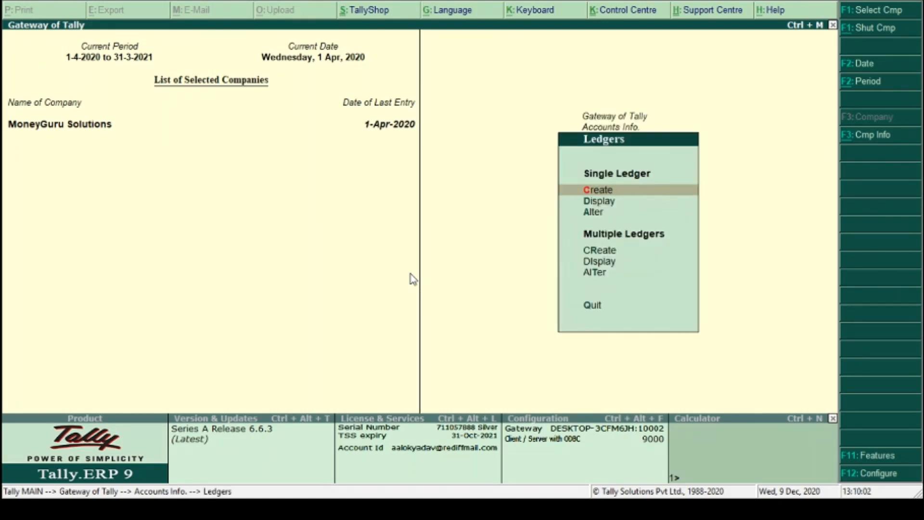
key("Return")
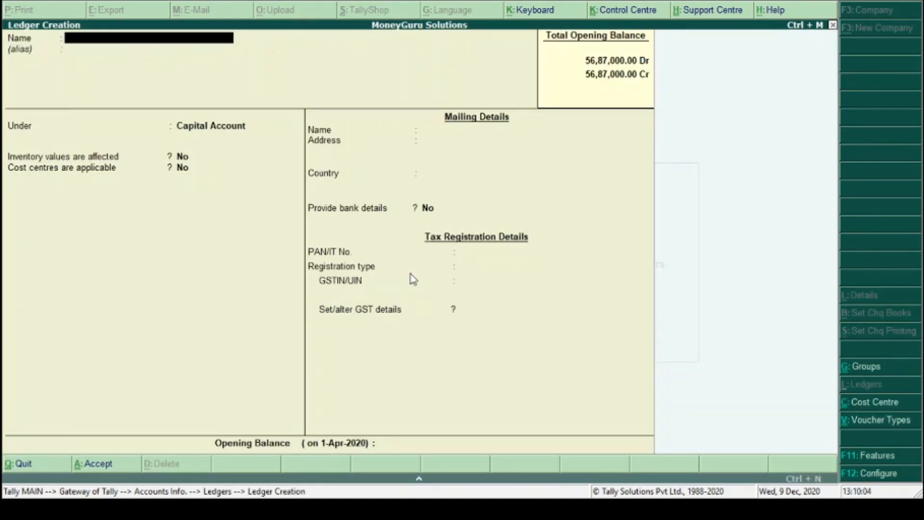
type("Supplier1")
key("Return")
key("Return")
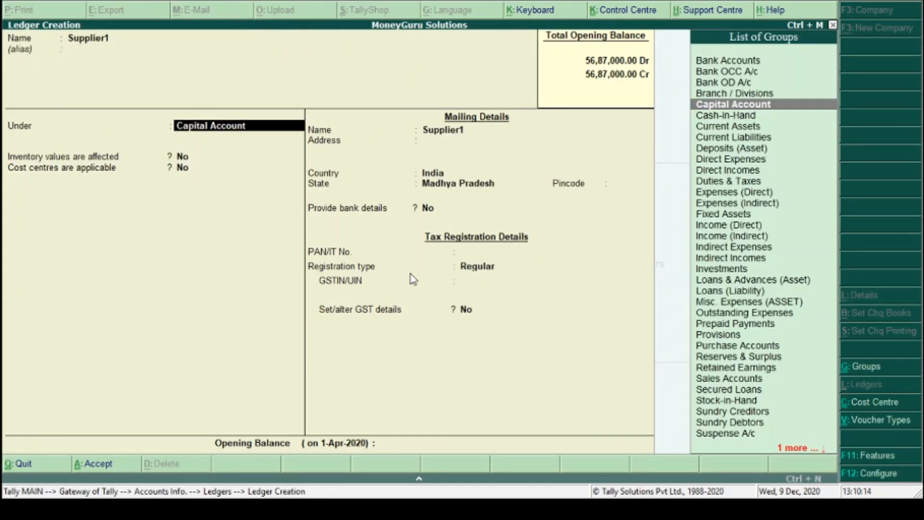
type("Su")
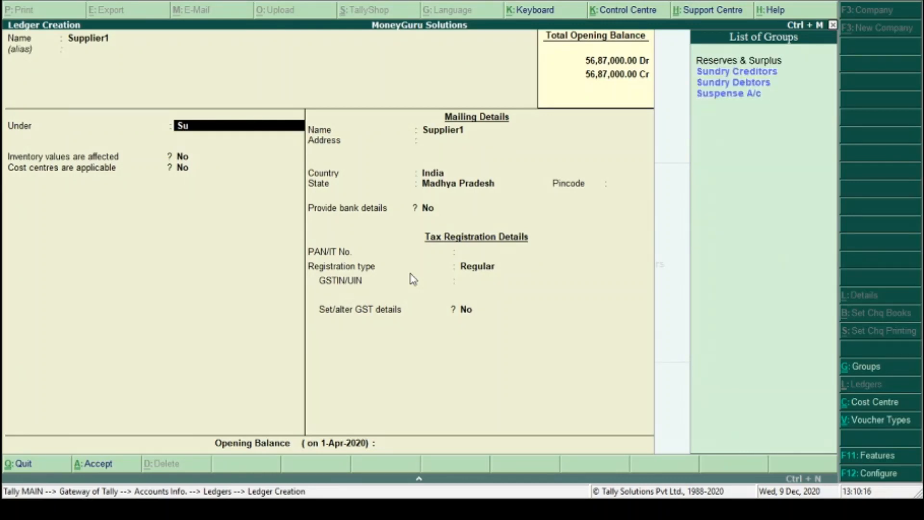
key("Return")
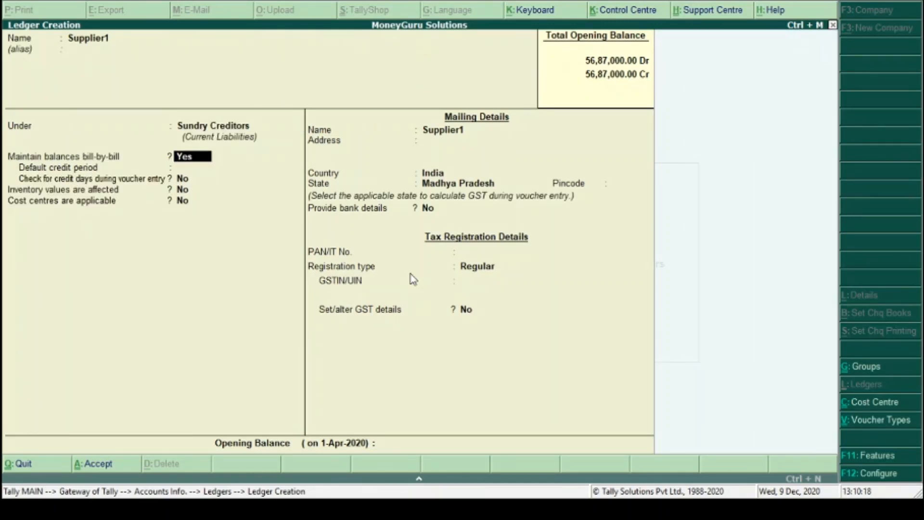
Keep Supplier1's default balance and mailing options, with country India and state Madhya Pradesh, and choose registration type Regular.
key("Return")
key("Return")
key("Return")
key("Return")
key("Return")
key("Return")
key("Return")
key("Return")
key("Return")
key("Return")
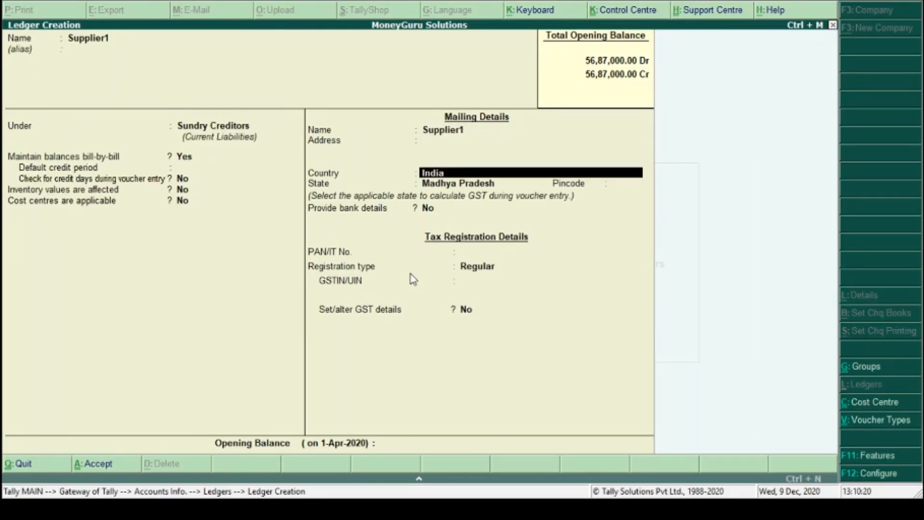
key("Return")
key("Return")
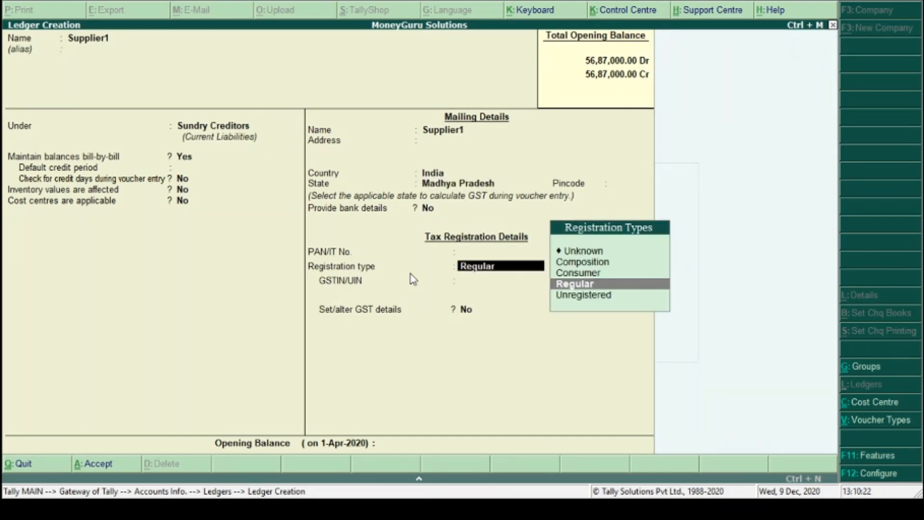
key("Return")
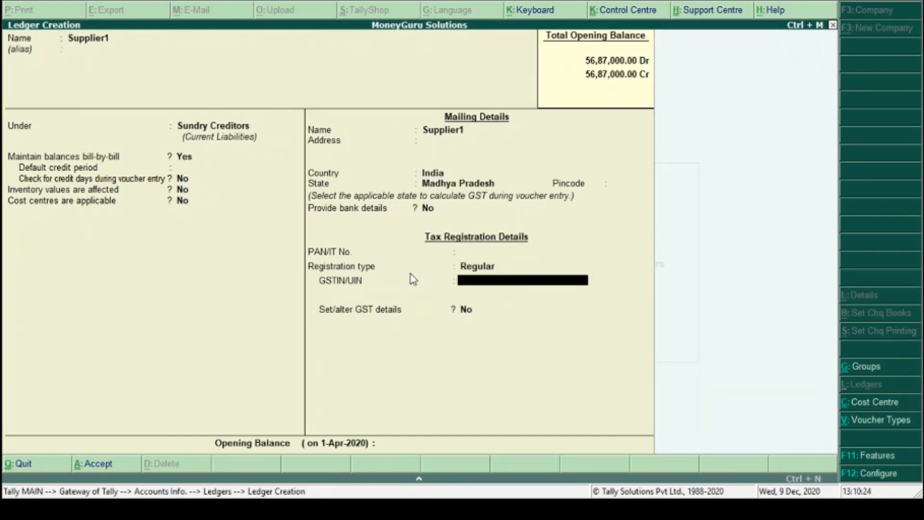
Keep Supplier1's registration type Regular and enter the supplier's GSTIN/UIN.
key("BackSpace")
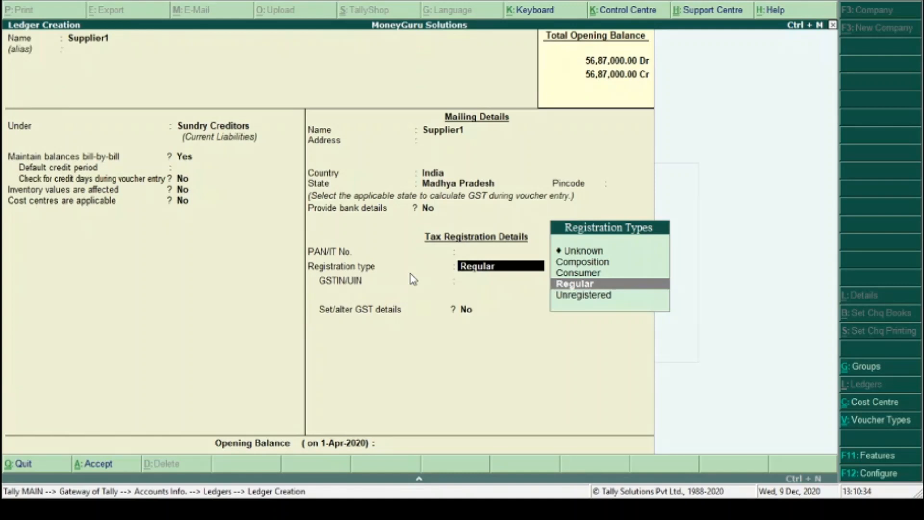
key("Return")
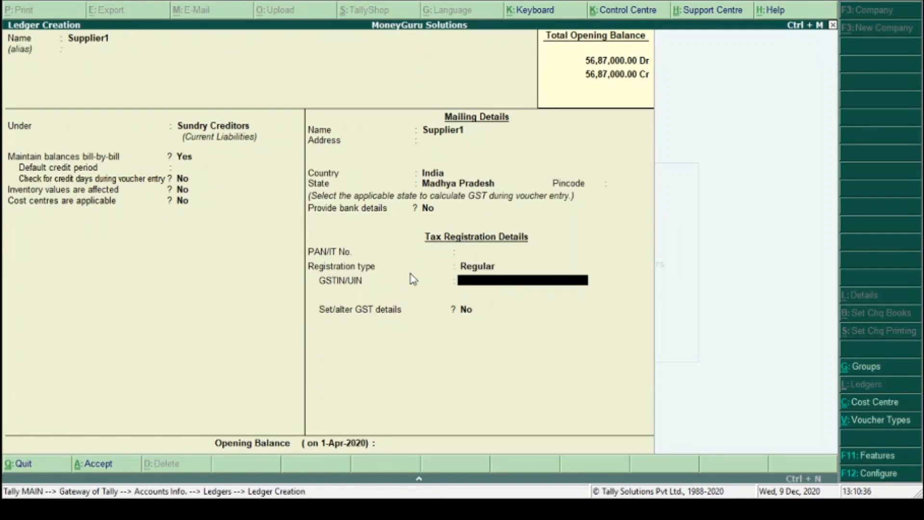
type("23LKJHG4321Q")
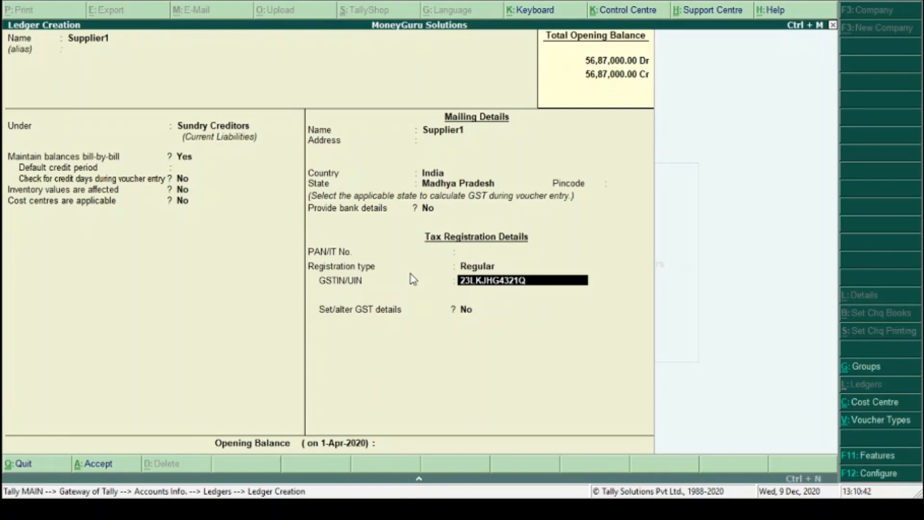
type("1Z4")
key("BackSpace")
type("4")
key("Return")
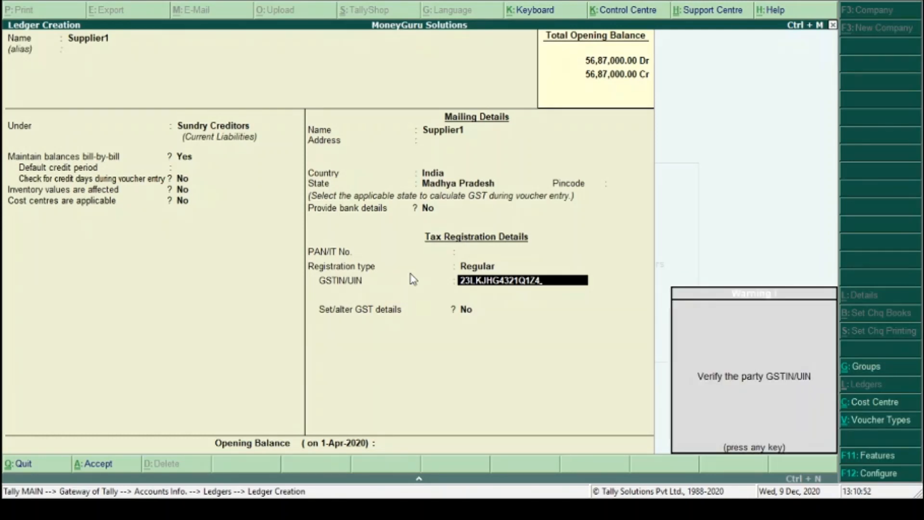
key("Return")
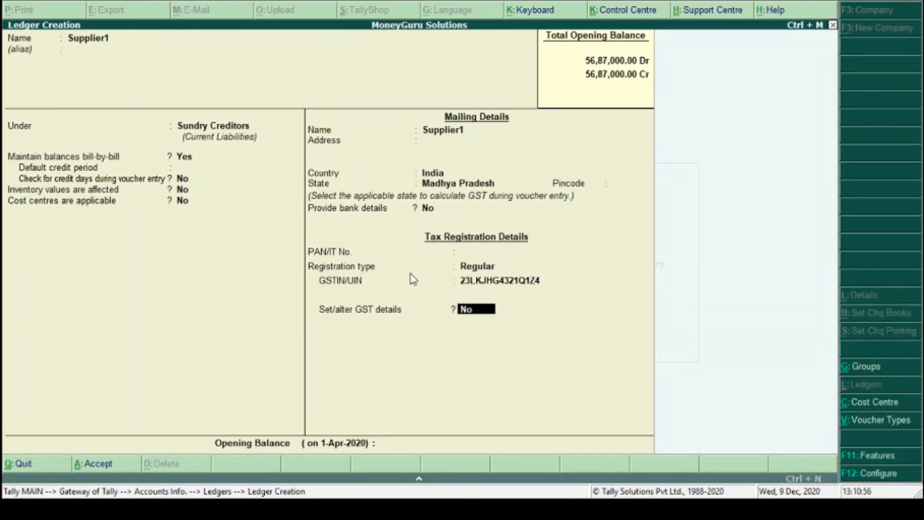
Keep Set/alter GST details at No and save the Supplier1 ledger without an opening balance.
key("Return")
key("Return")
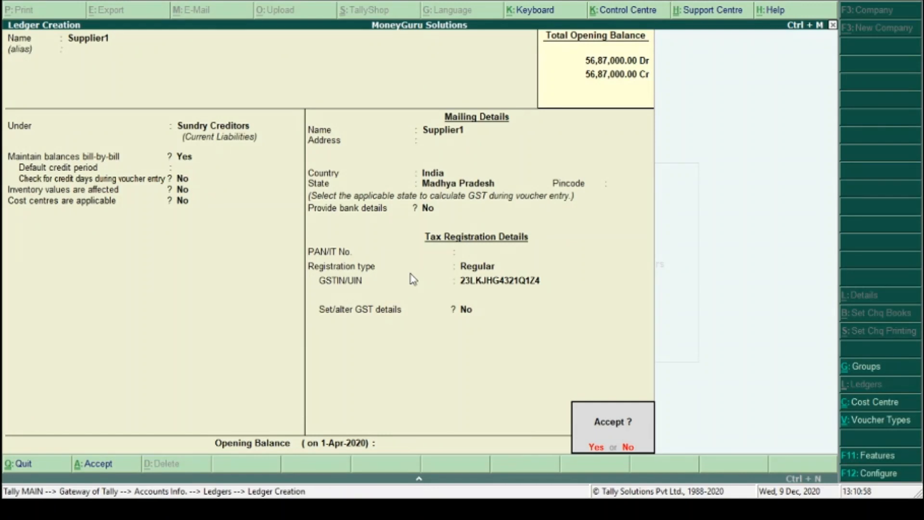
key("Return")
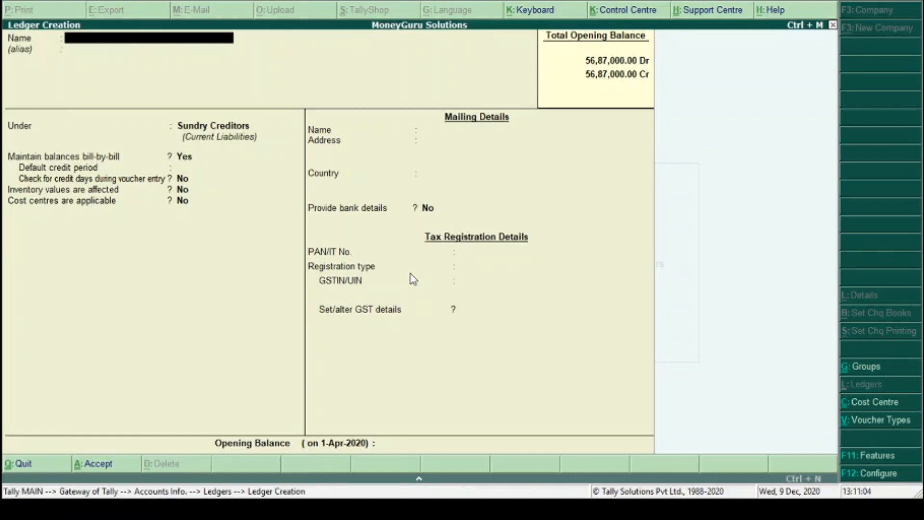
Start a new ledger named GST Purchase@12% without an alias under the Purchase Accounts group.
type("GST Purchase")
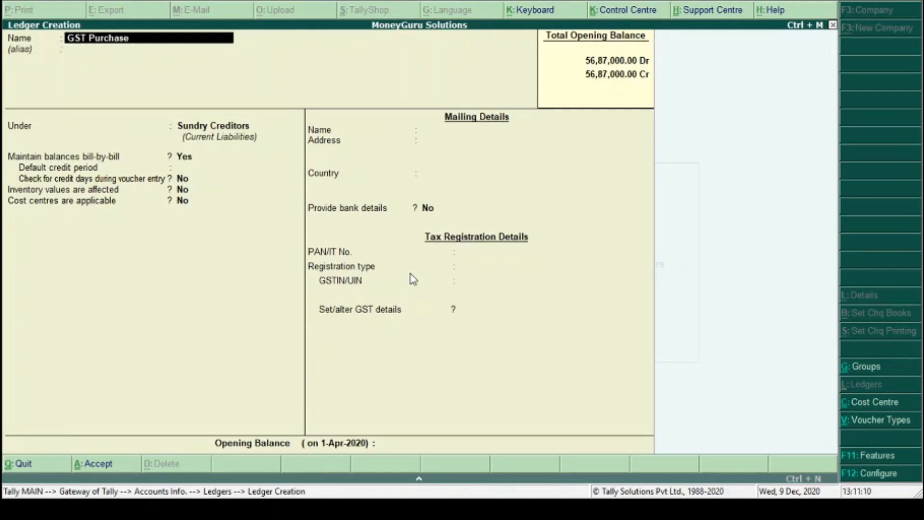
type("@12%")
key("Return")
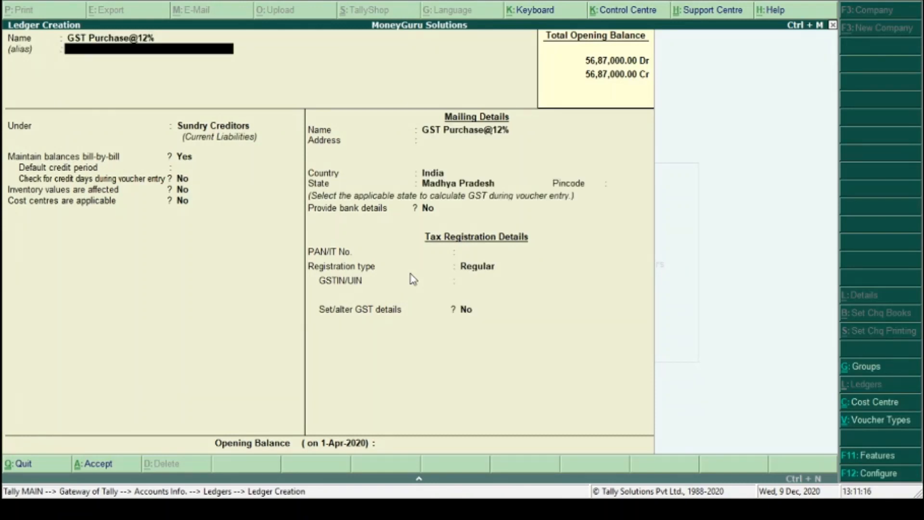
key("Return")
type("Pur")
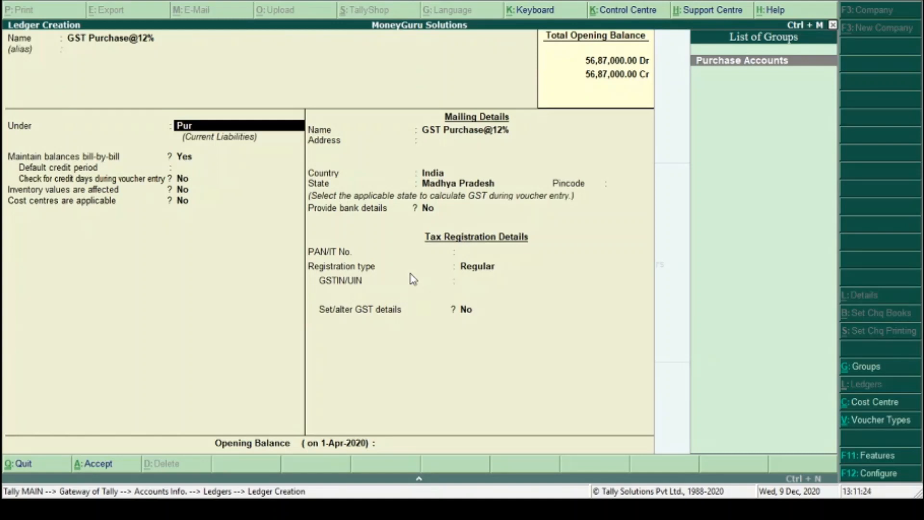
key("Return")
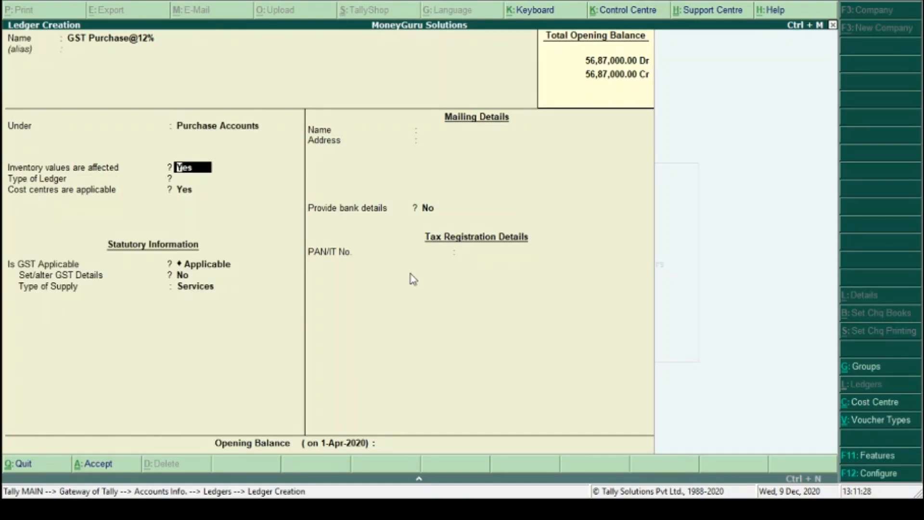
Keep inventory values affected, ledger type Not Applicable and GST Applicable, set cost centres to No, and set Set/alter GST Details to Yes.
key("Return")
key("Return")
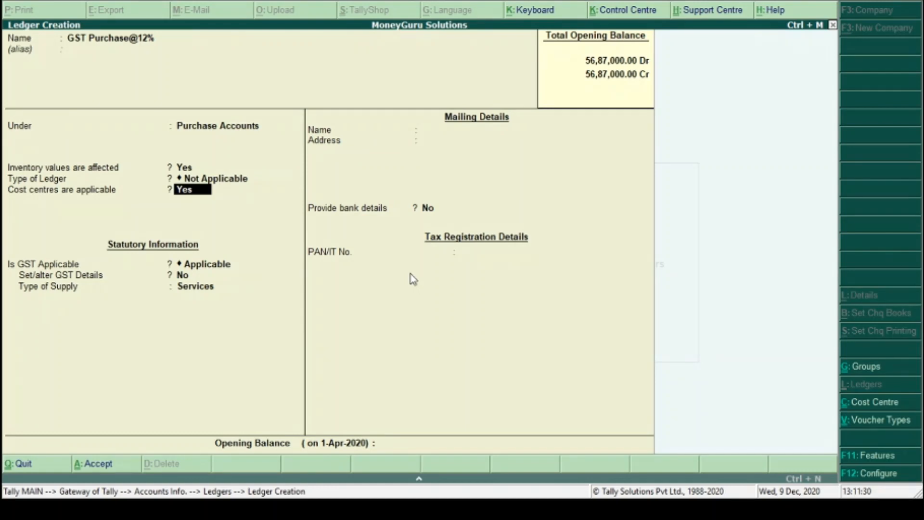
type("n")
key("Return")
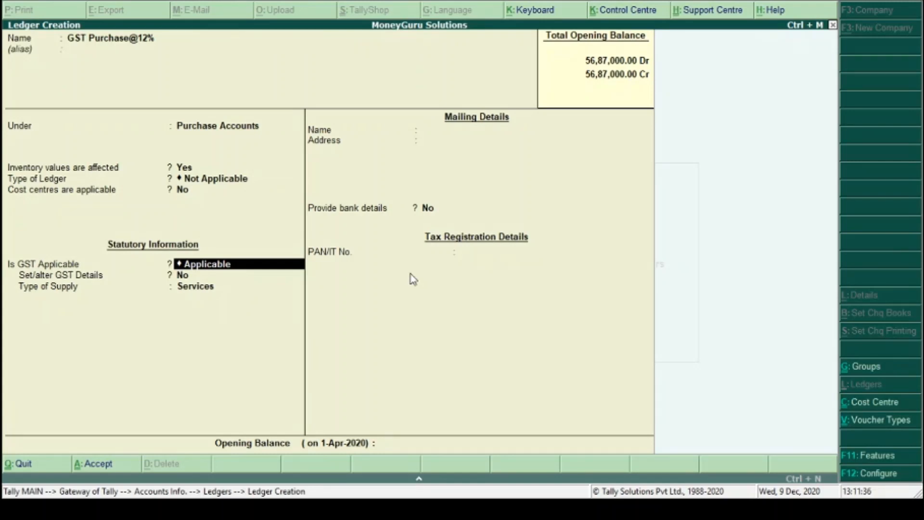
key("Return")
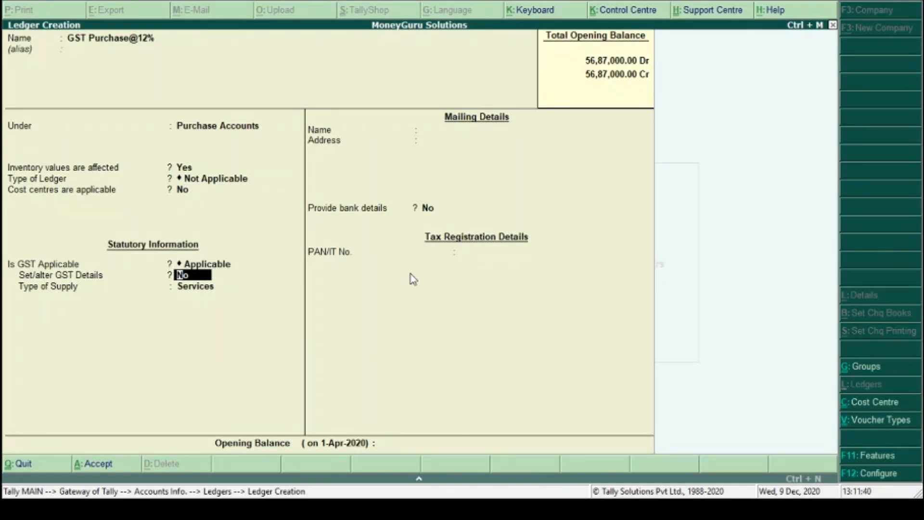
type("y")
key("Return")
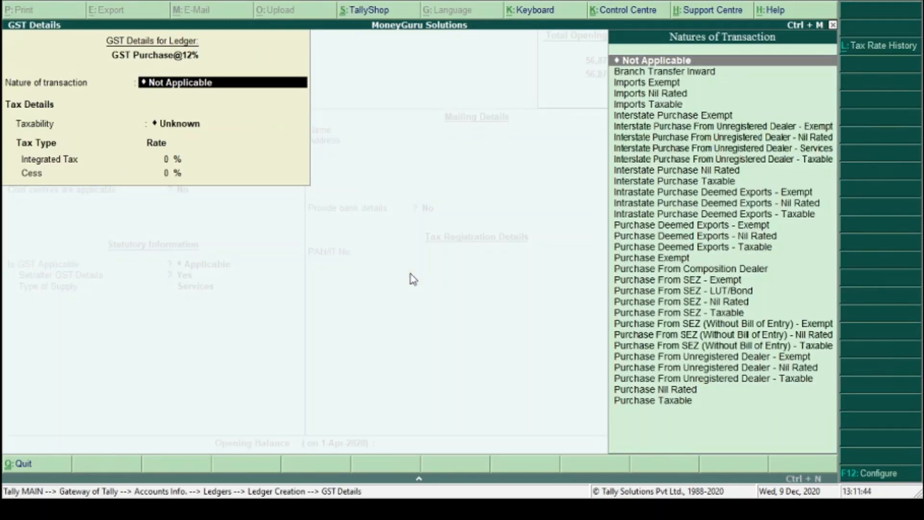
Set the nature of transaction for GST Purchase@12% to Purchase Taxable.
key("Down")
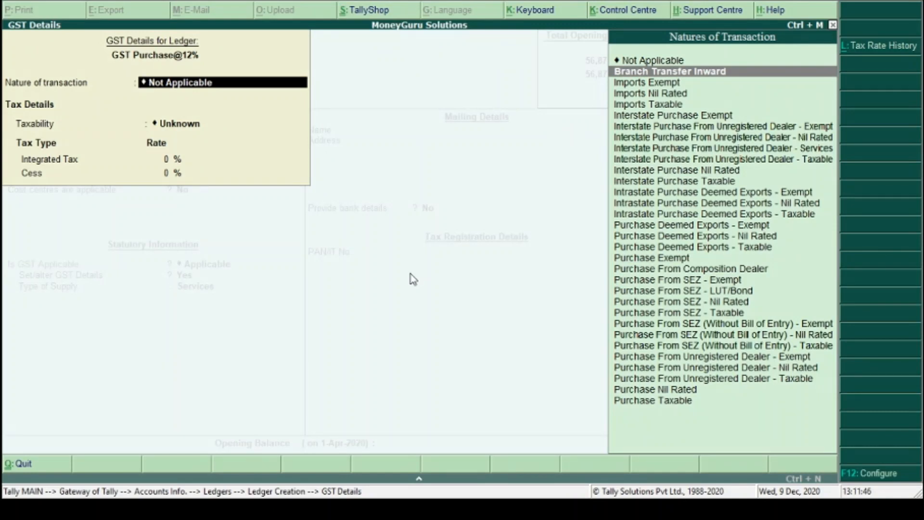
key("Down")
key("Down")
key("Down")
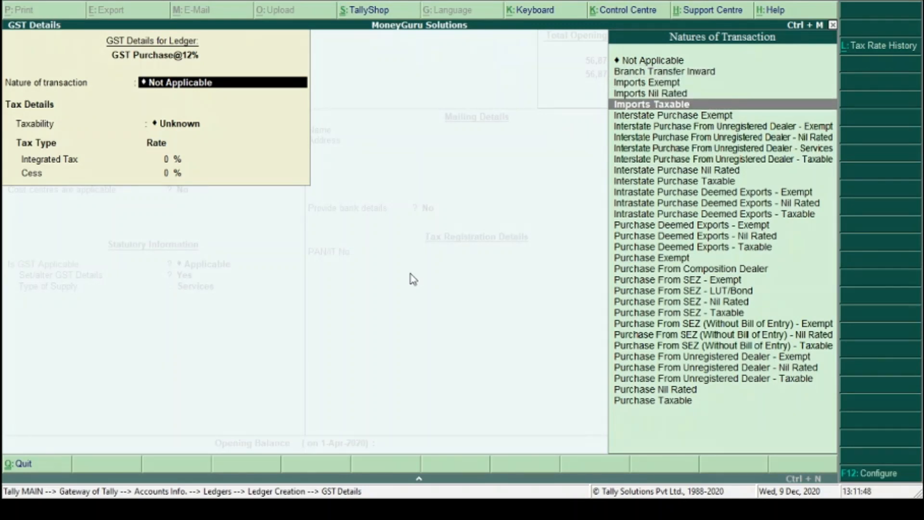
key("Down")
key("Down")
key("Down")
key("Down")
key("Down")
key("Down")
key("Down")
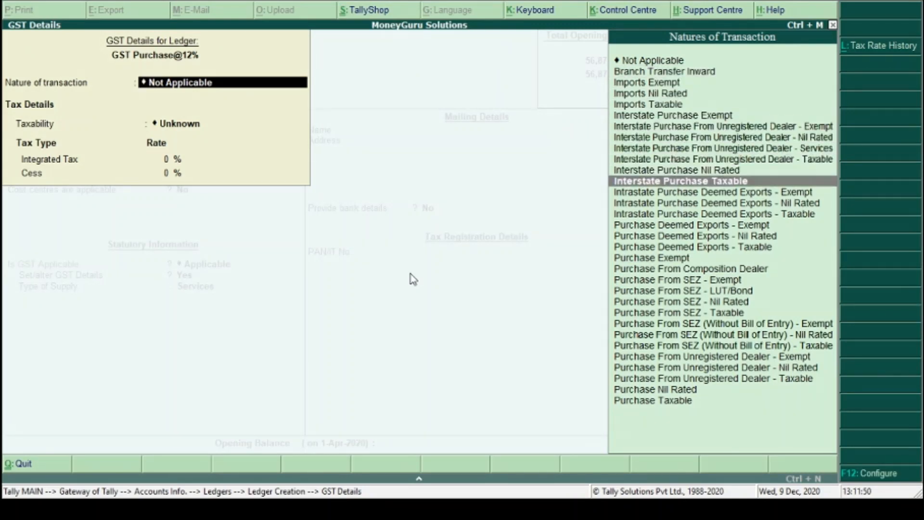
key("Down")
key("Down")
key("Down")
key("Down")
key("Down")
key("Down")
key("Down")
key("Down")
key("Down")
key("Down")
key("Down")
key("Down")
key("Down")
key("Down")
key("Down")
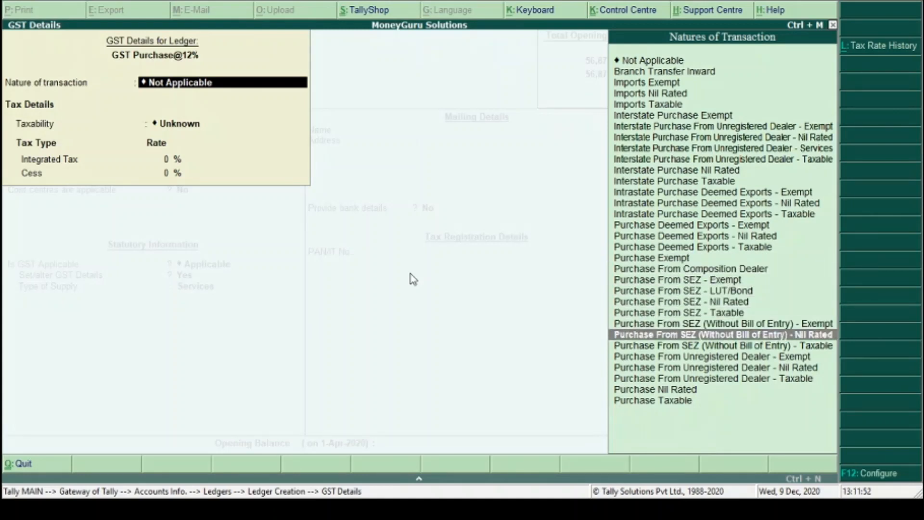
key("Down")
key("Down")
key("Down")
key("Down")
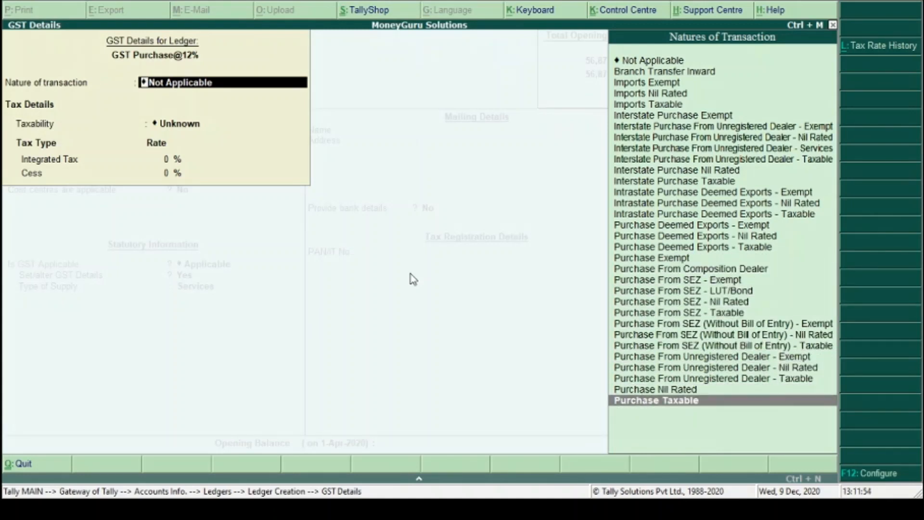
key("Return")
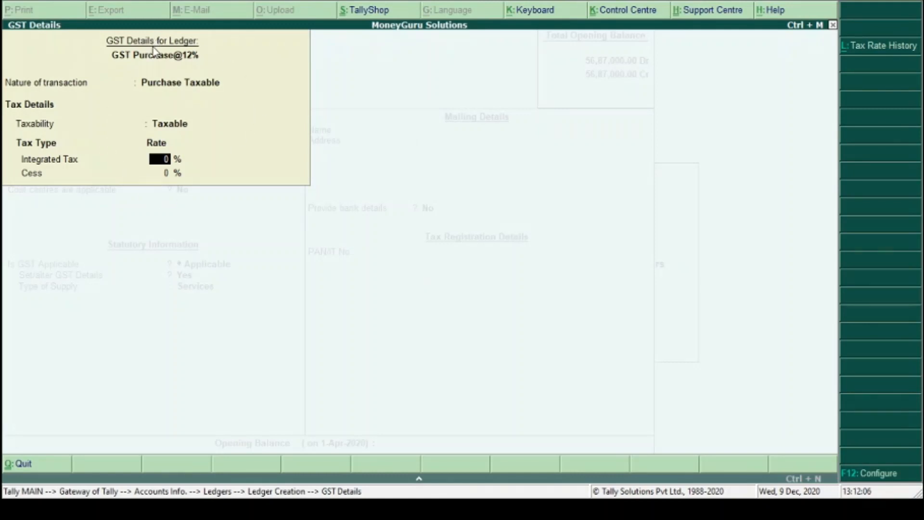
Configure the GST details to show all GST tax types, leaving the other configuration options at No.
key("F12")
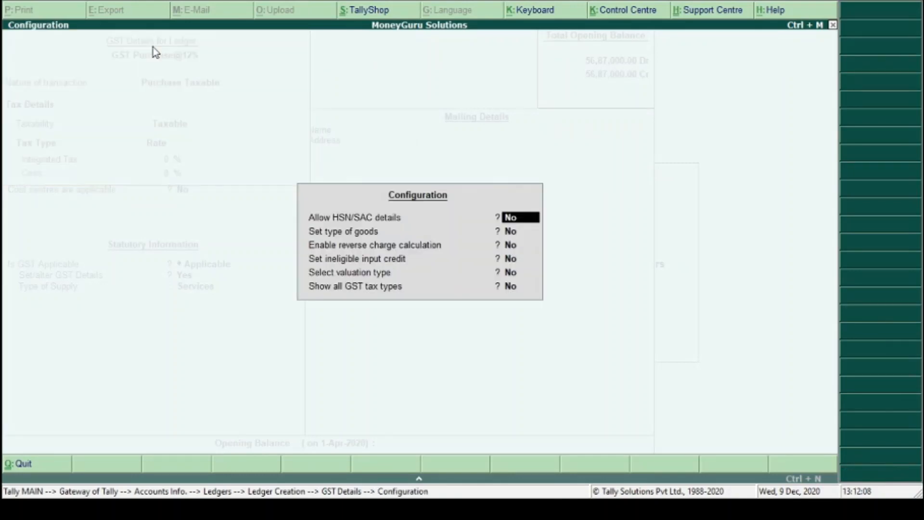
key("Return")
key("Return")
key("Return")
key("Return")
key("Return")
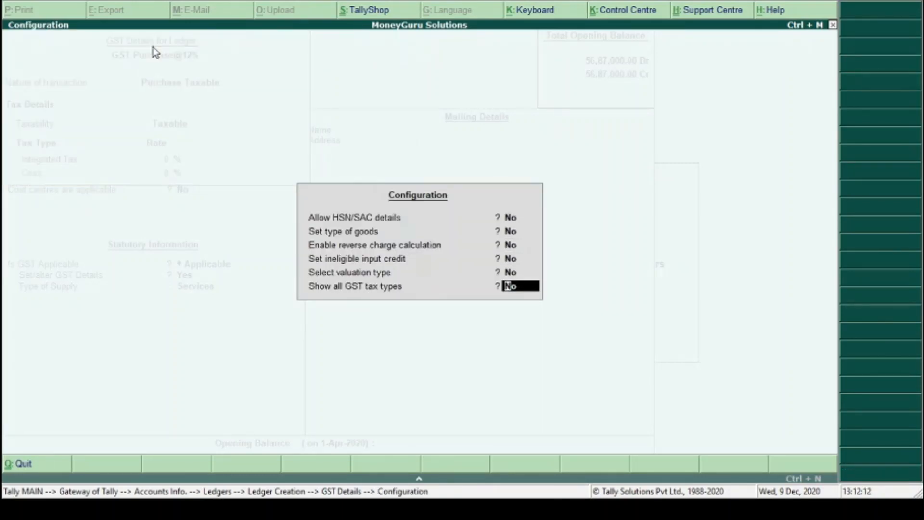
type("y")
key("Return")
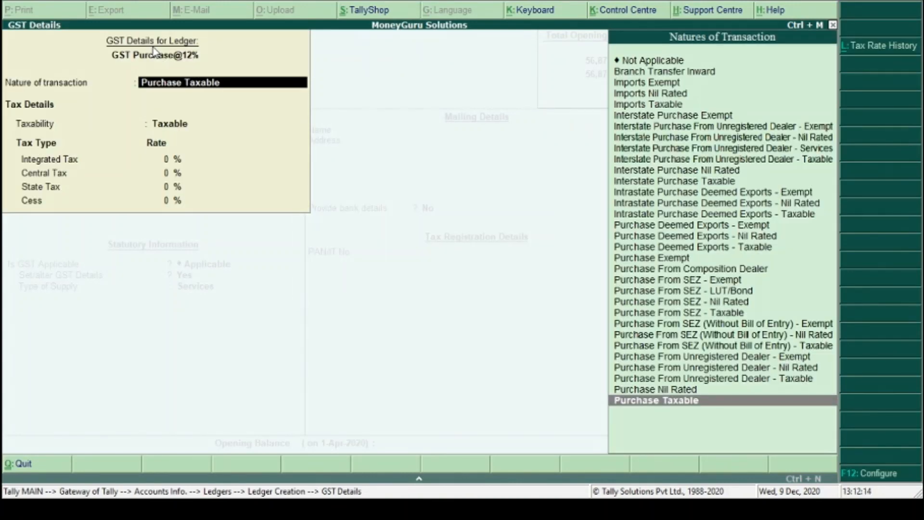
Set the integrated tax rate to 12%, accept central and state tax at 6% each with 0% cess, and finish the GST details.
key("Return")
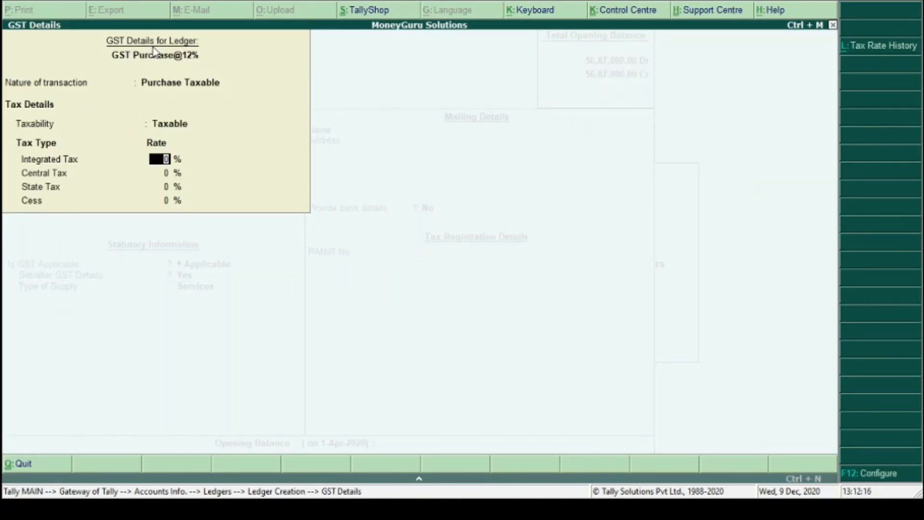
type("12")
key("Return")
key("Return")
key("Return")
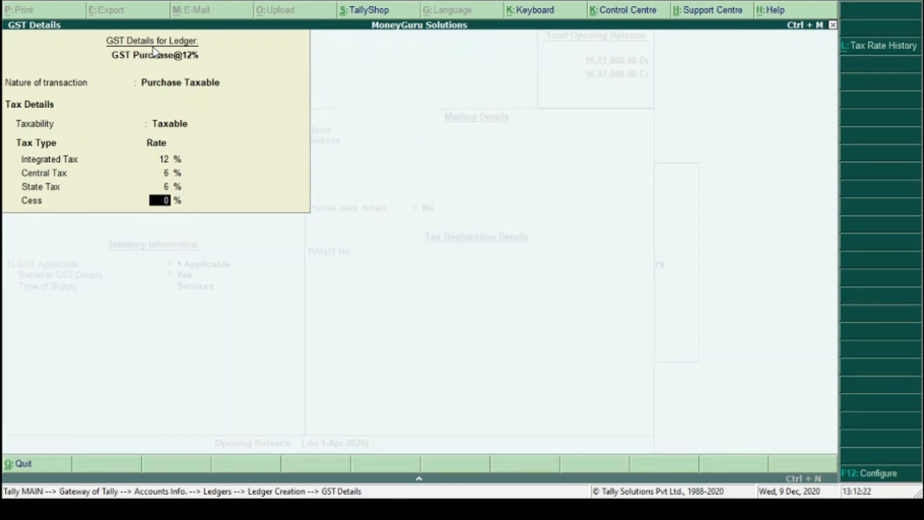
key("Return")
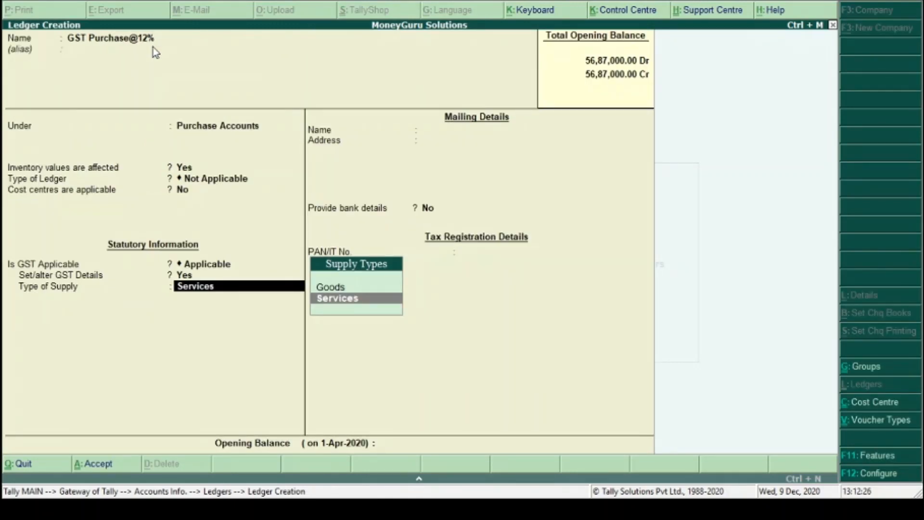
Set the type of supply to Goods and save the GST Purchase@12% ledger.
key("Up")
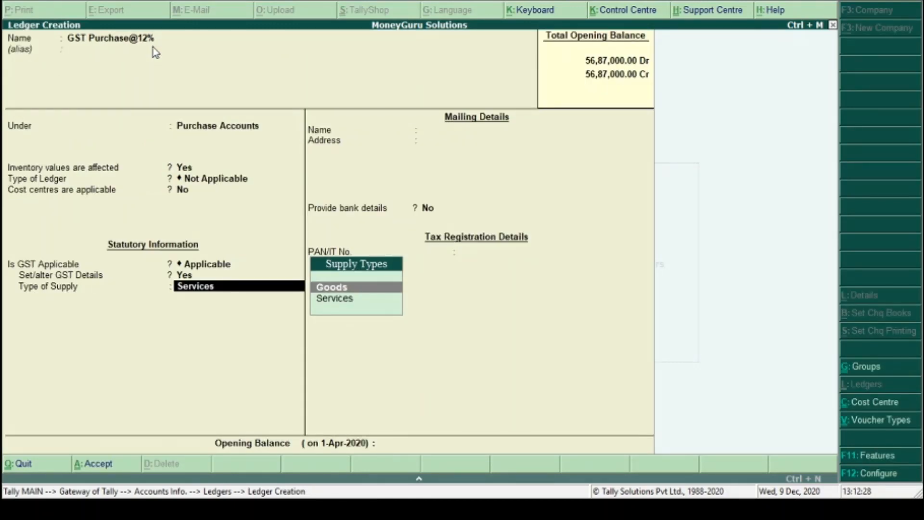
key("Return")
key("Return")
key("Return")
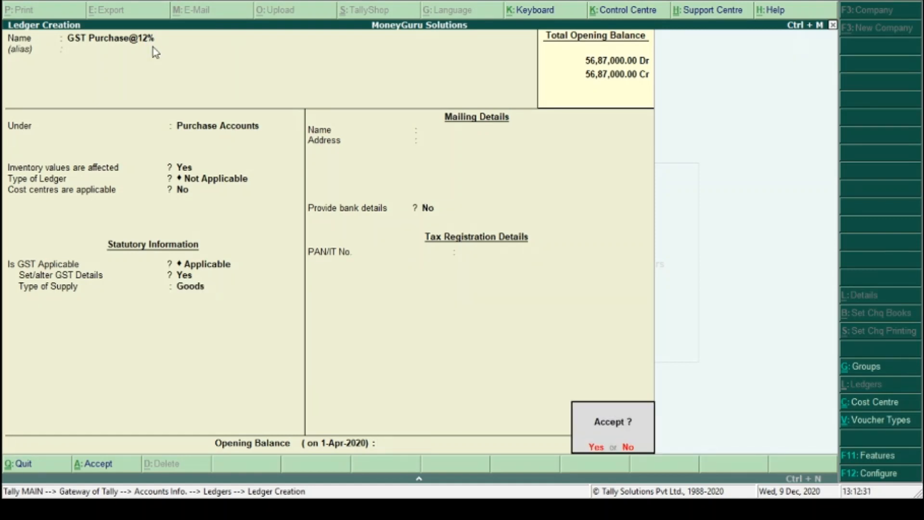
key("Return")
type("GST")
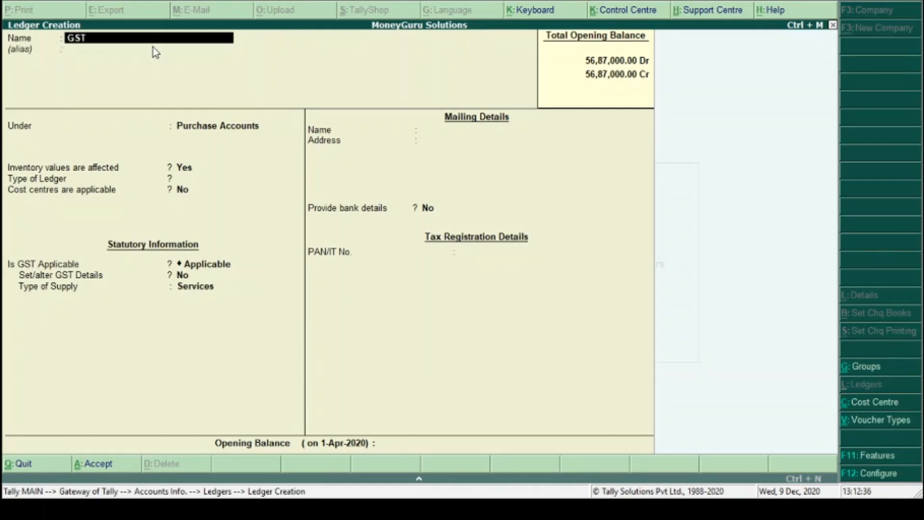
type(" Purchase ")
type("1")
type("%")
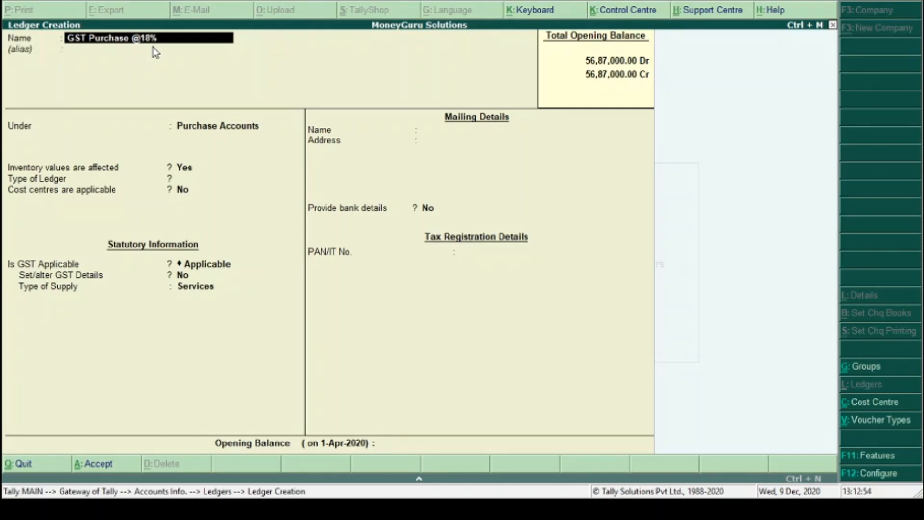
key("Return")
key("Return")
key("Return")
key("Return")
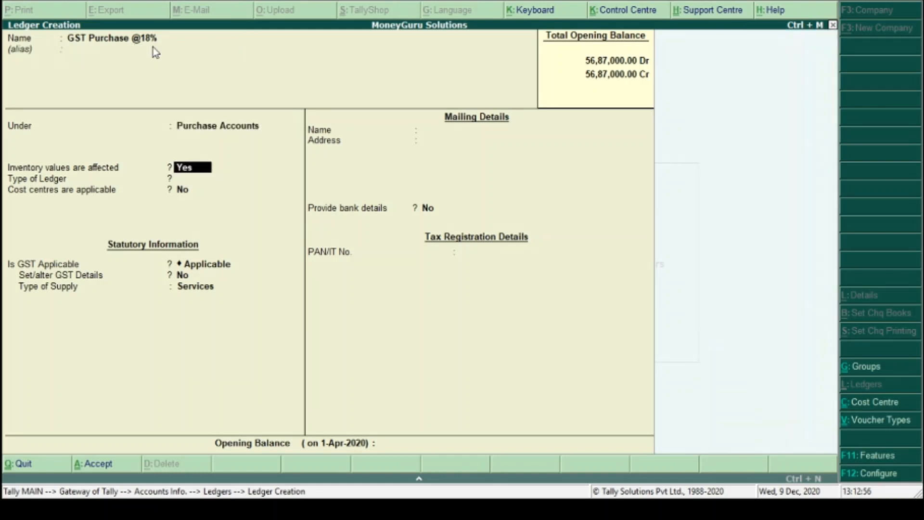
key("Return")
key("Return")
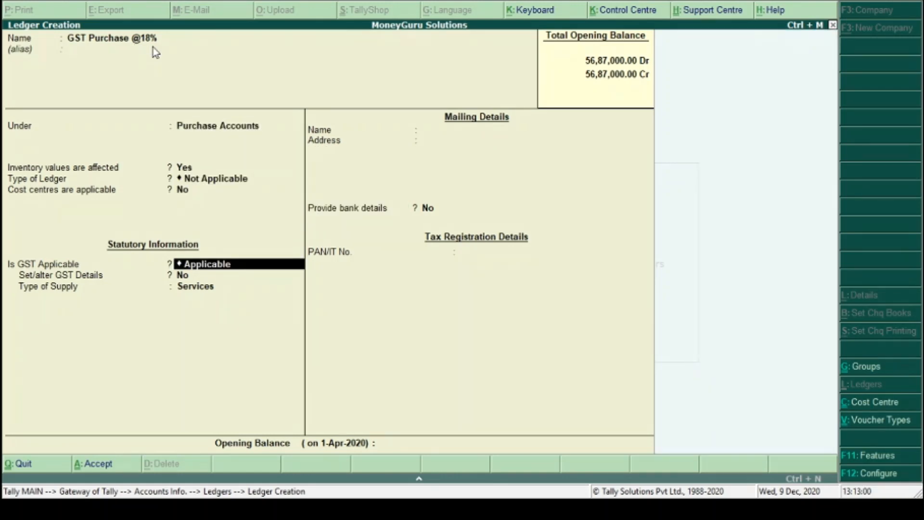
key("Return")
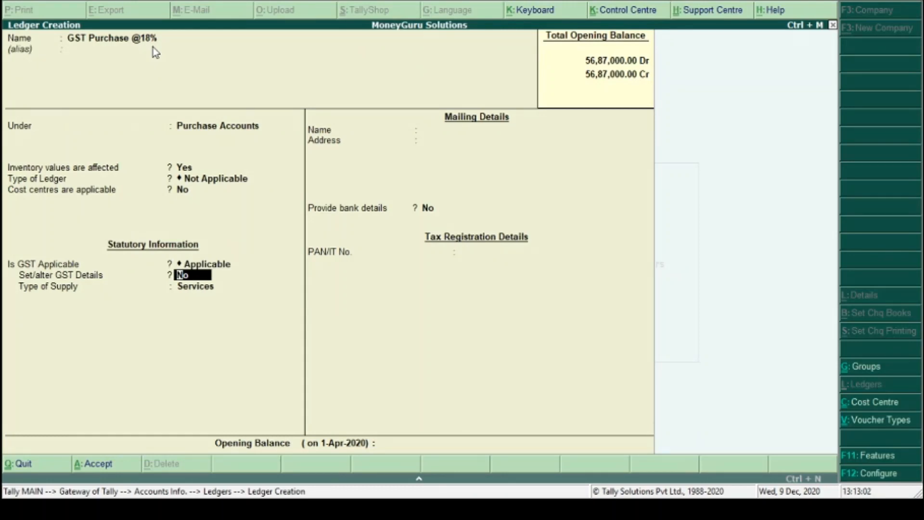
key("y")
key("Return")
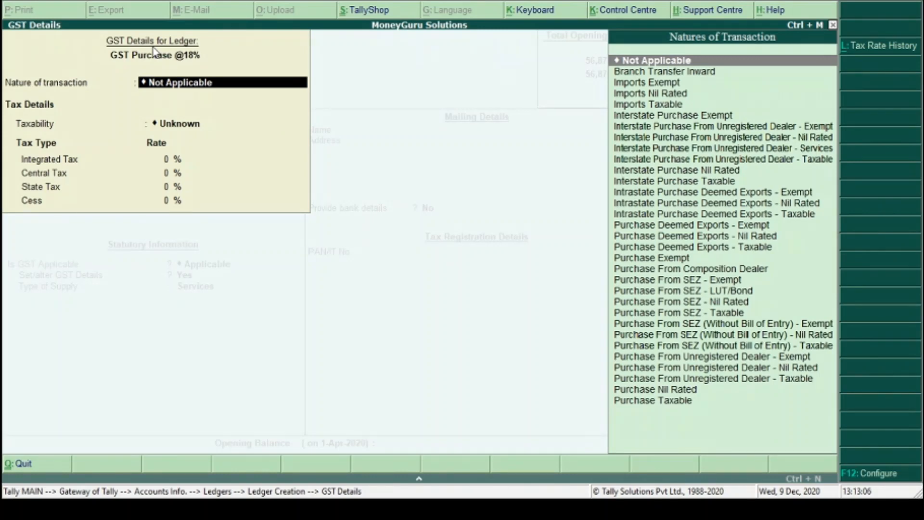
type("Pu")
key("Up")
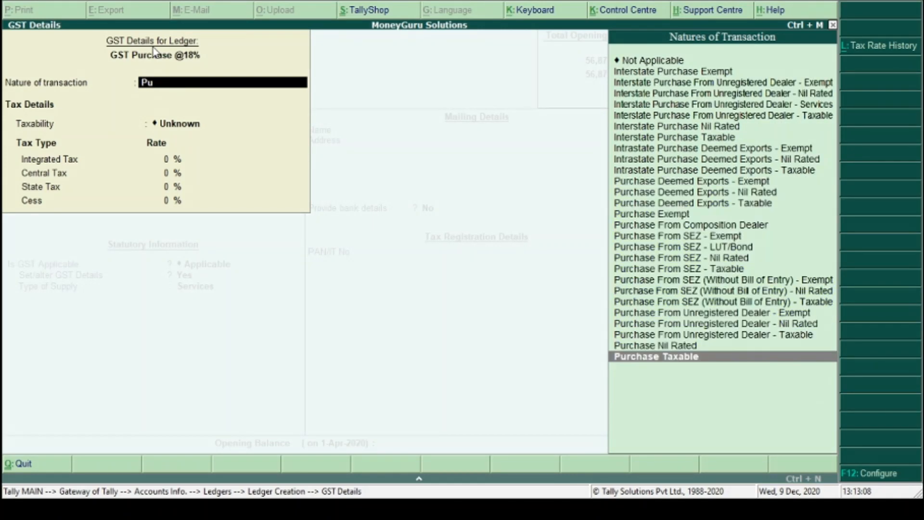
key("Return")
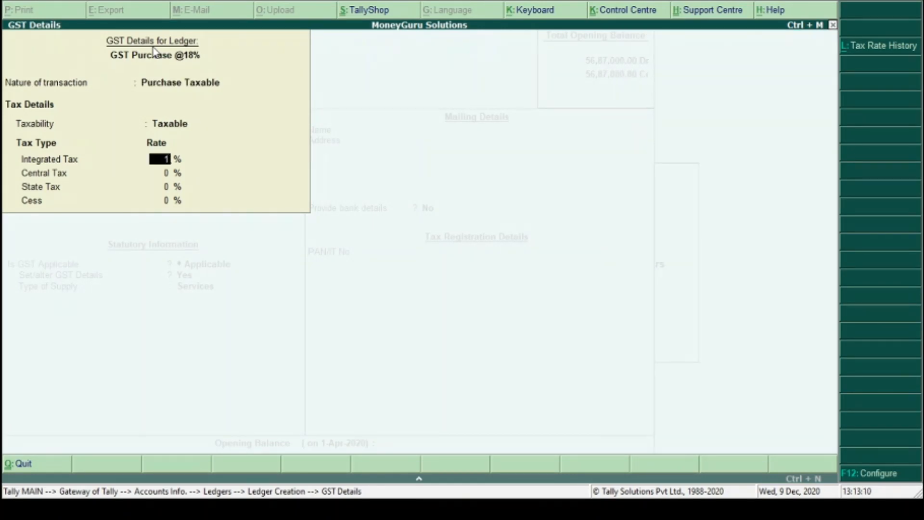
type("18")
key("Return")
key("Return")
key("Return")
key("Return")
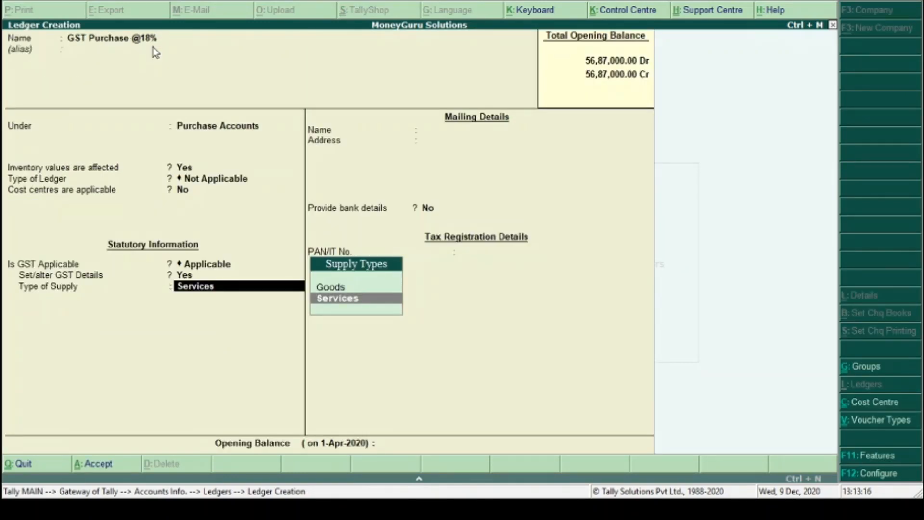
key("Up")
key("Return")
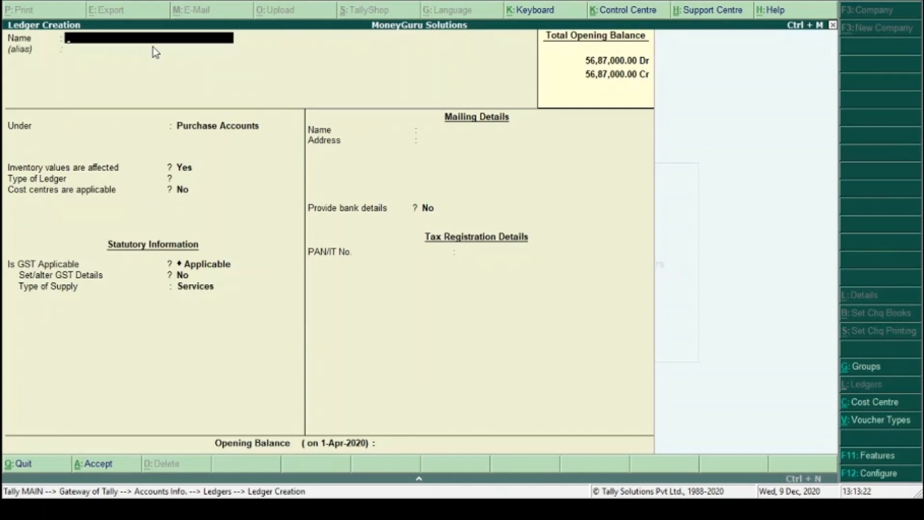
Start a new ledger named GST Sales@12% without an alias and place it under Sales Accounts.
type("GST Sales@12")
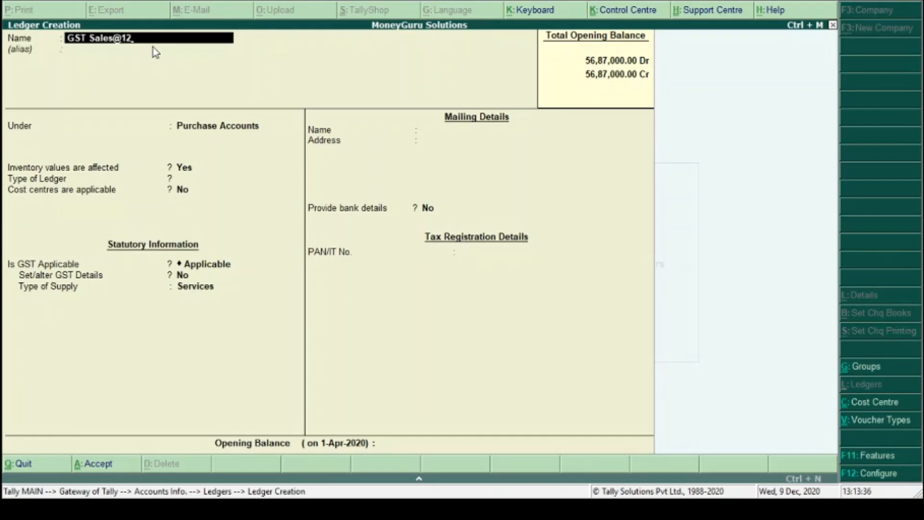
type("%")
key("Return")
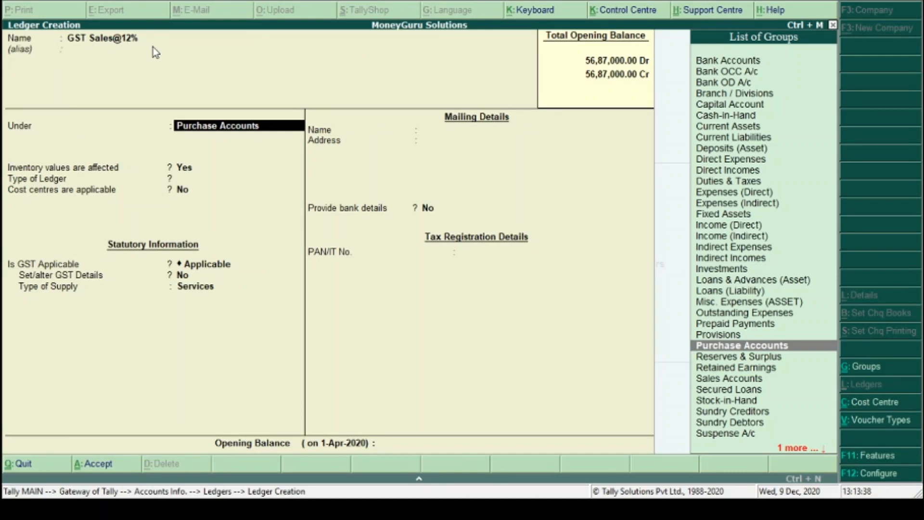
type("Sal")
key("Return")
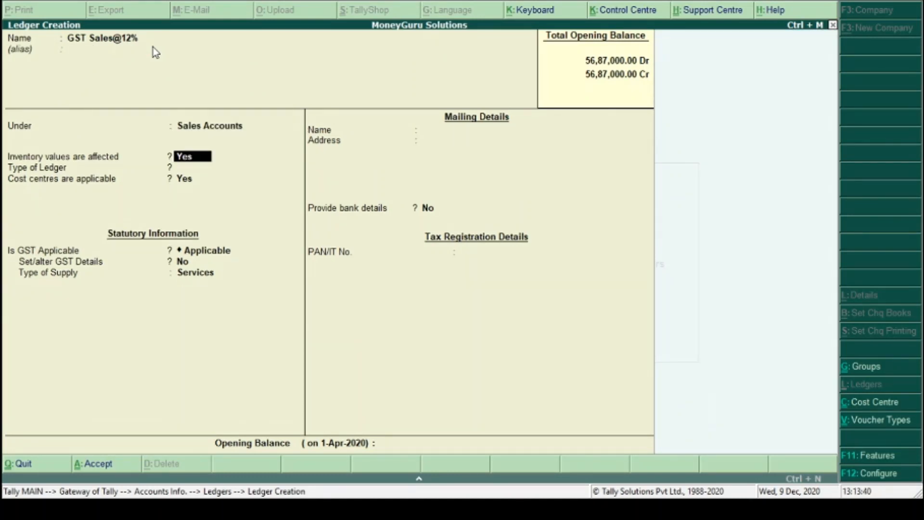
Keep inventory values affected, ledger type Not Applicable and GST Applicable, turn cost centres off, and set Set/alter GST Details to Yes.
key("Return")
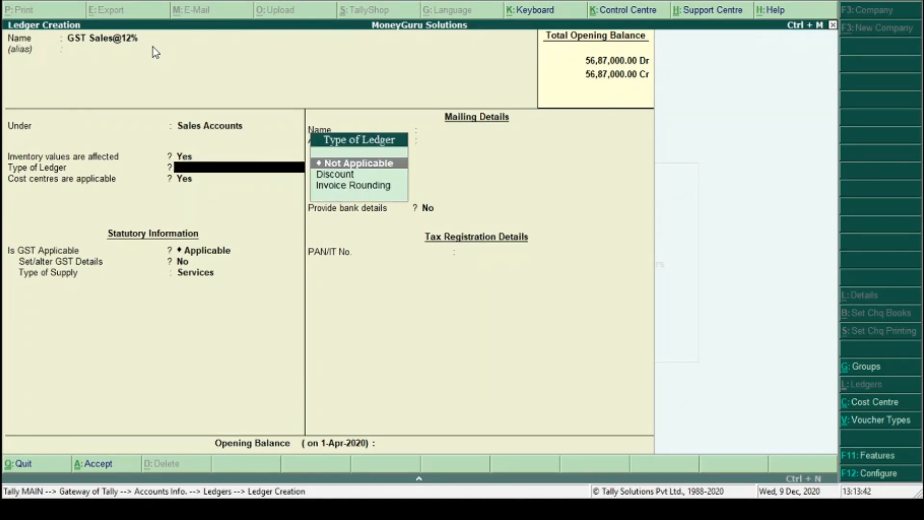
key("Return")
type("n")
key("Return")
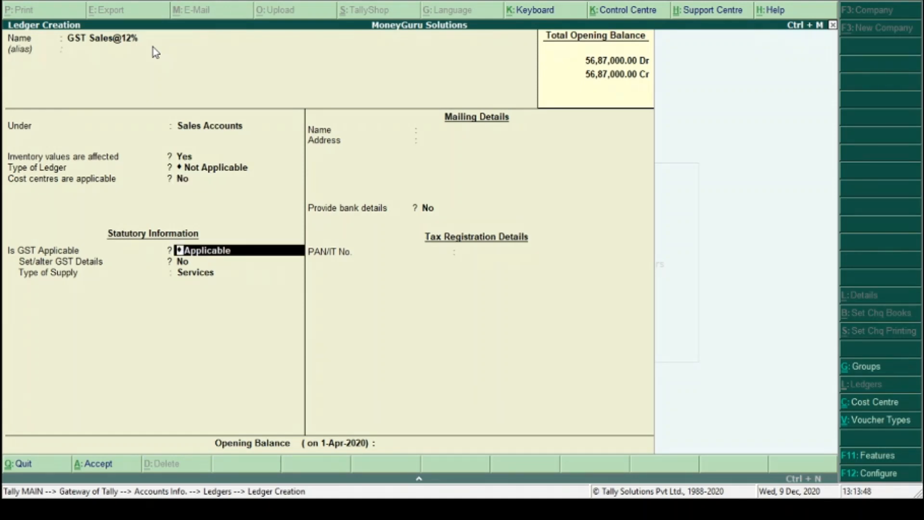
key("Return")
type("y")
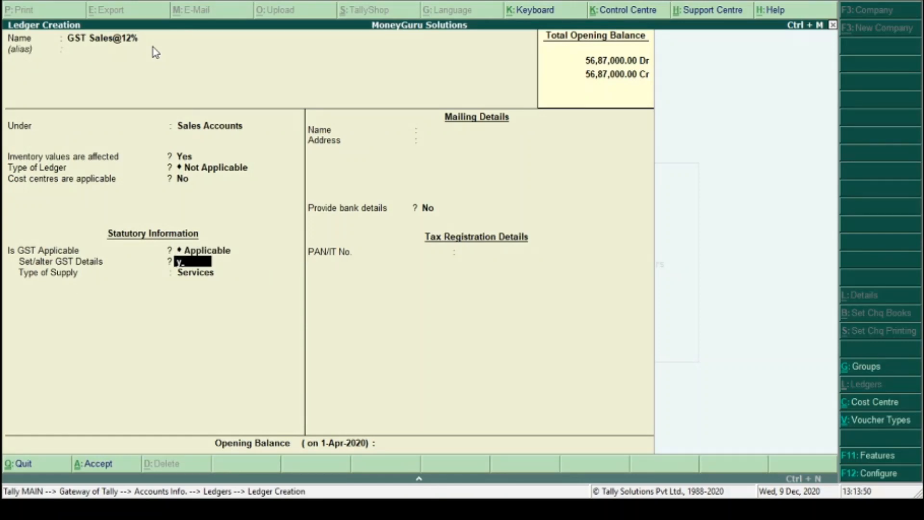
key("Return")
Set the nature of transaction for GST Sales@12% to Sales Taxable.
type("S")
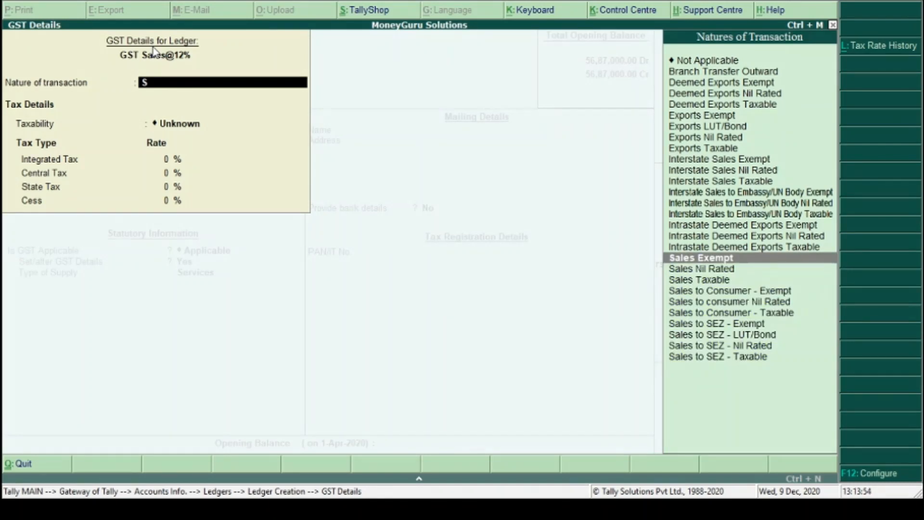
type("t")
key("Return")
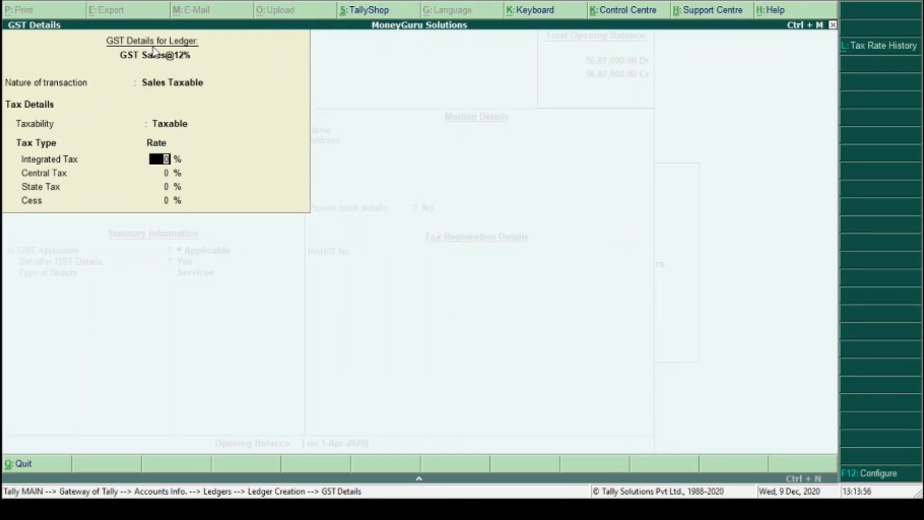
Set integrated tax to 12%, accepting 6% central, 6% state and 0% cess, and save GST Sales@12% with Goods as its type of supply.
type("12")
key("Return")
key("Return")
key("Return")
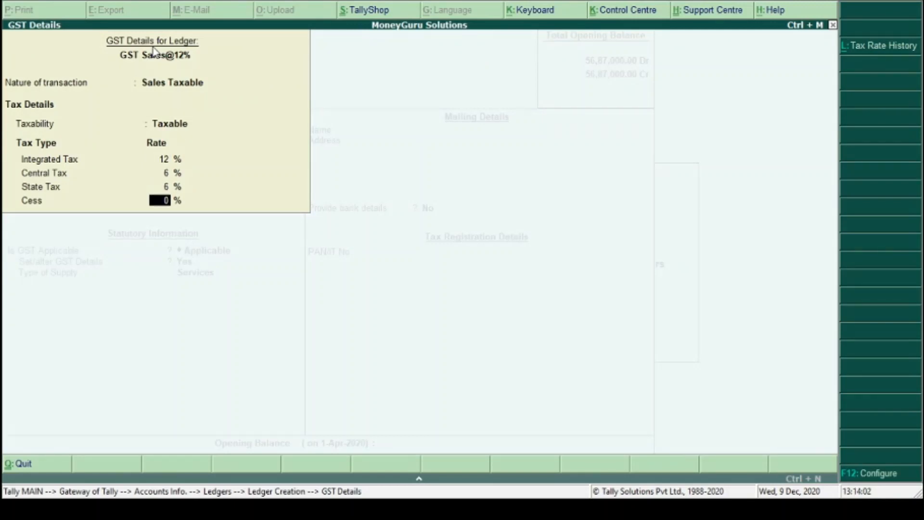
key("Return")
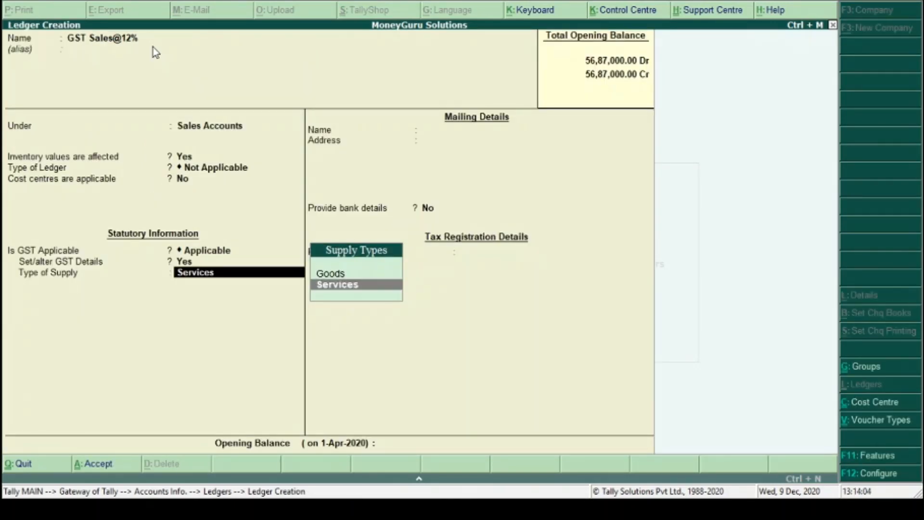
key("Up")
key("Return")
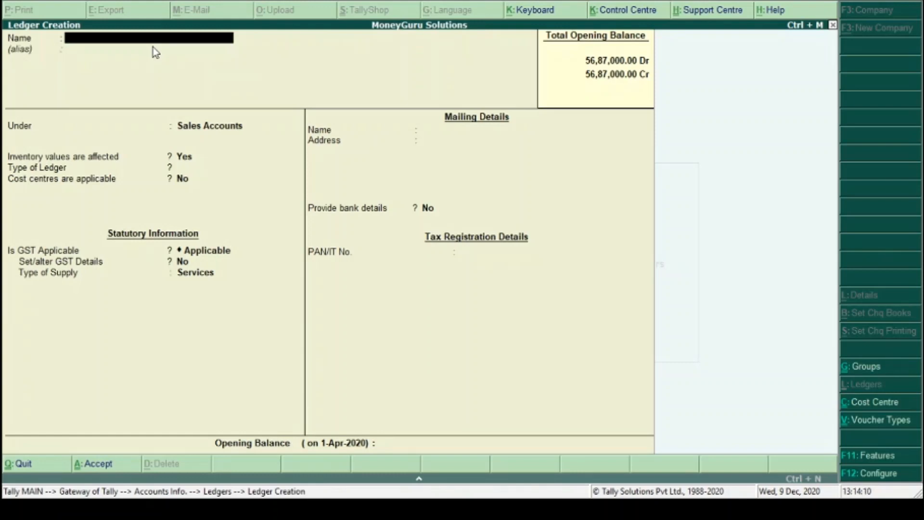
Start a new ledger named GST Sales@18% without an alias, keeping it under Sales Accounts.
type("GST Sales% 18")
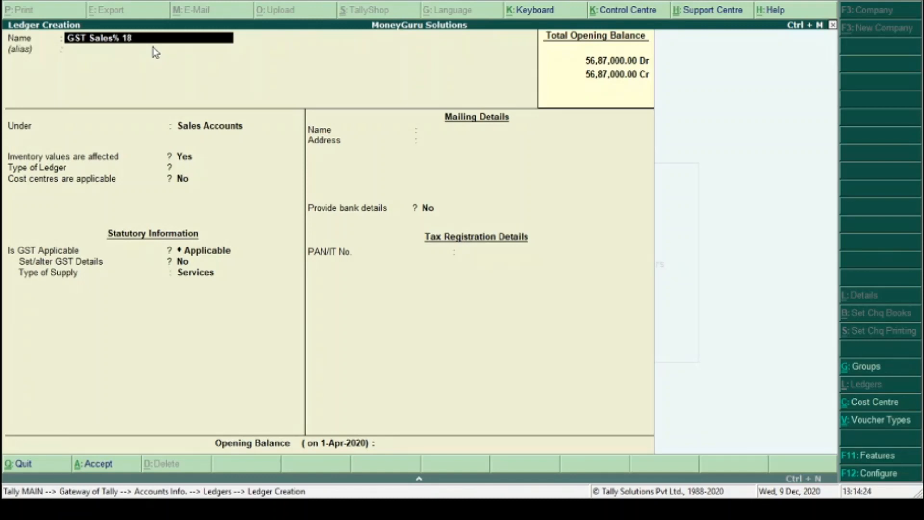
key("BackSpace")
key("BackSpace")
key("BackSpace")
key("BackSpace")
key("BackSpace")
type("s@18%")
key("Return")
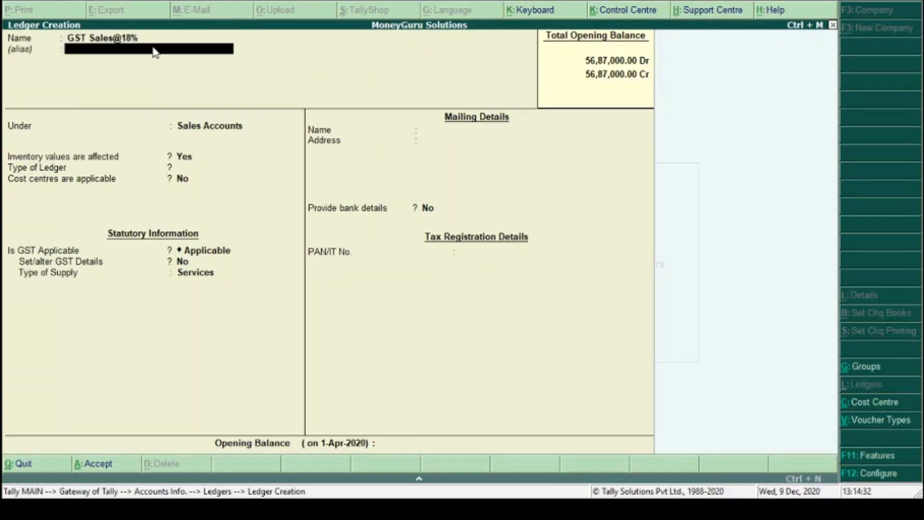
key("Return")
key("Return")
Keep the inventory, ledger type, cost centre and GST applicability defaults for GST Sales@18%, and set Set/alter GST Details to Yes.
key("Return")
key("Return")
key("Return")
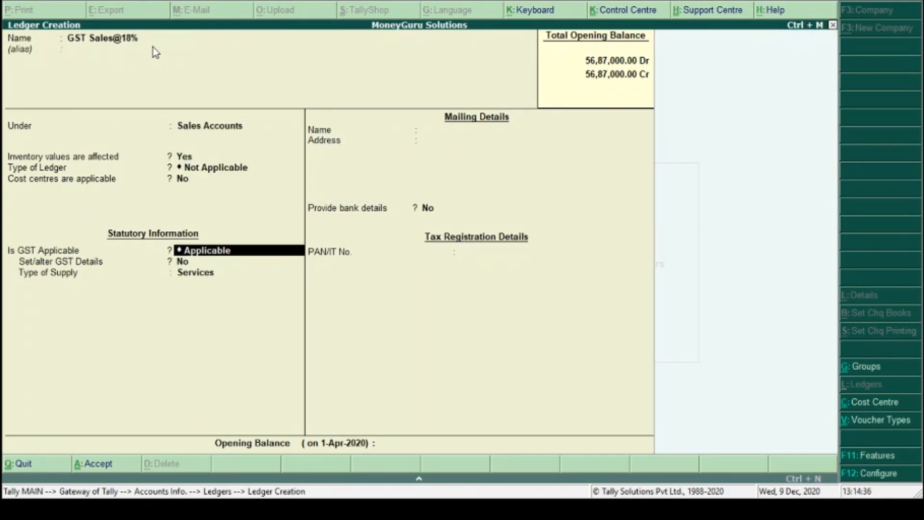
key("Return")
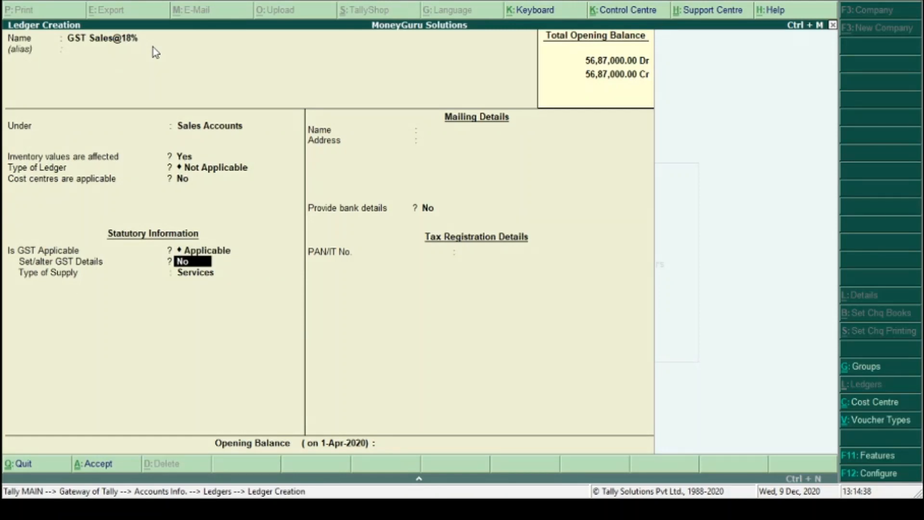
key("y")
key("Return")
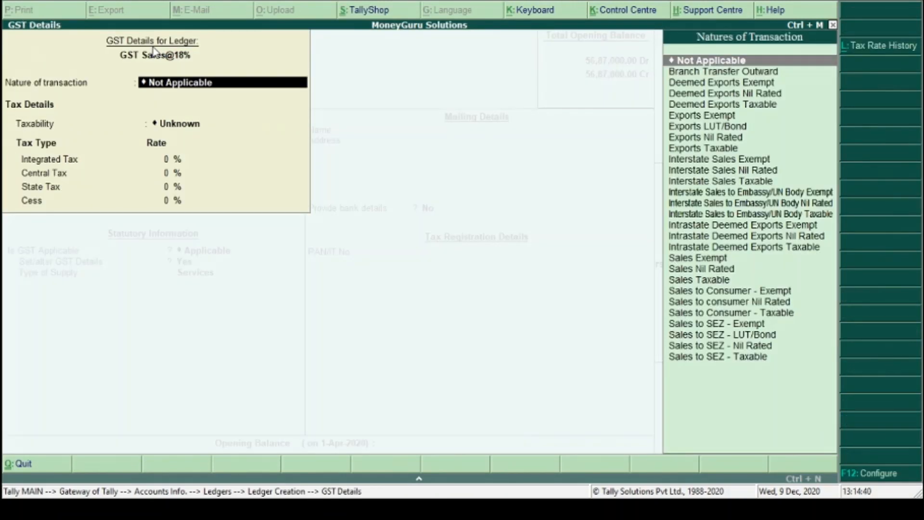
Set the nature of transaction for GST Sales@18% to Sales Taxable.
type("Sal")
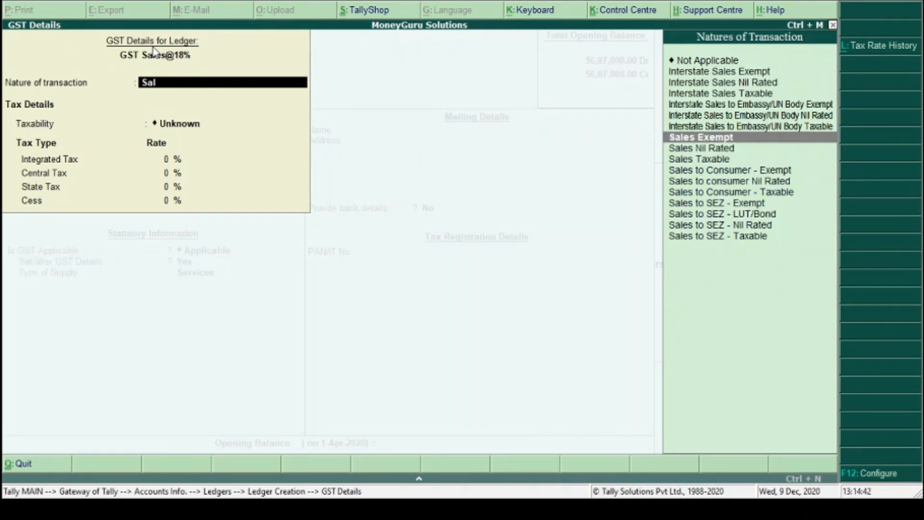
key("Down")
key("Down")
key("Return")
Set integrated tax to 18%, accepting 9% central, 9% state and 0% cess, and save GST Sales@18% with Goods as its type of supply.
type("18")
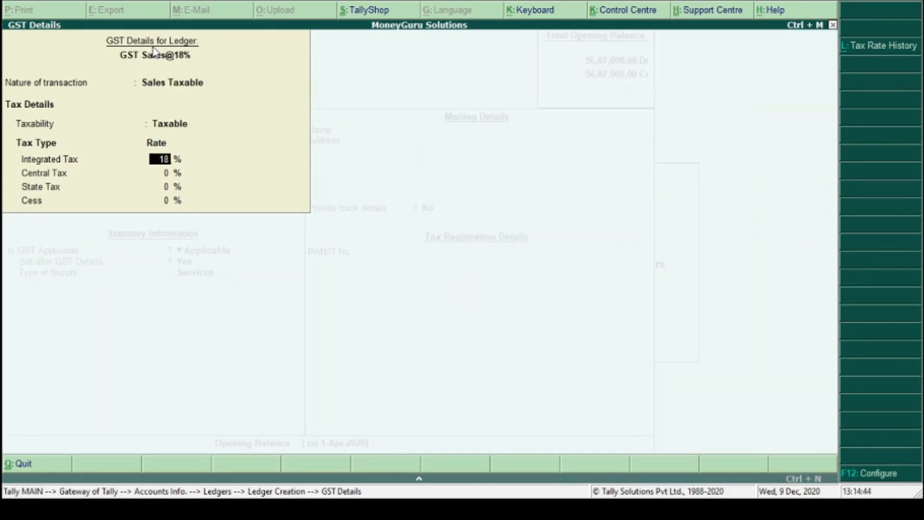
key("Return")
key("Return")
key("Return")
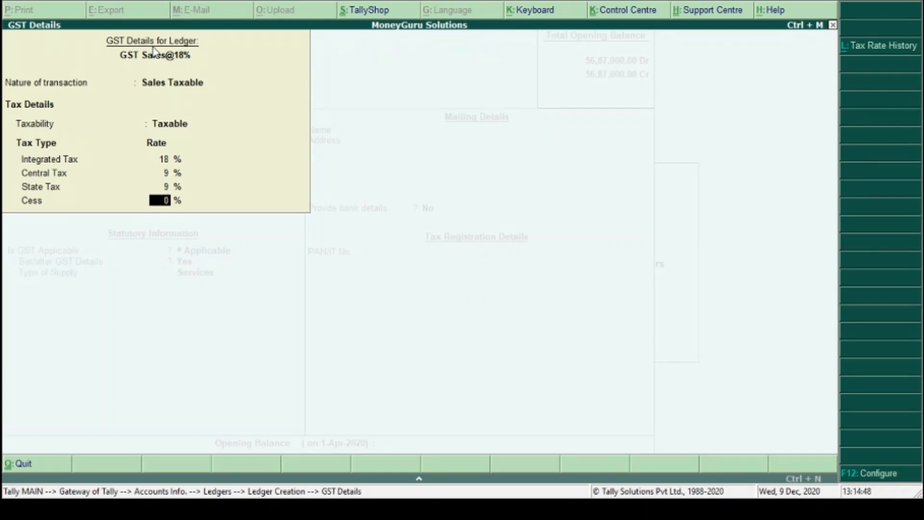
key("Return")
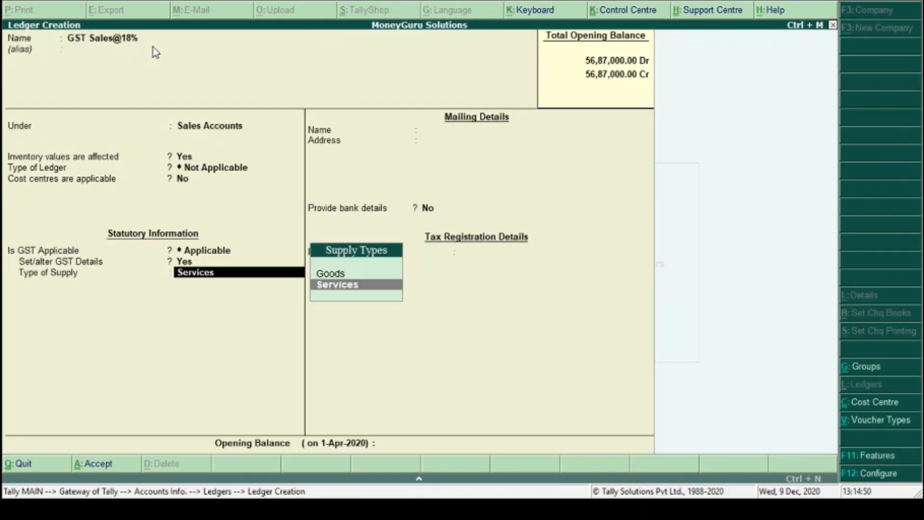
key("Up")
key("Return")
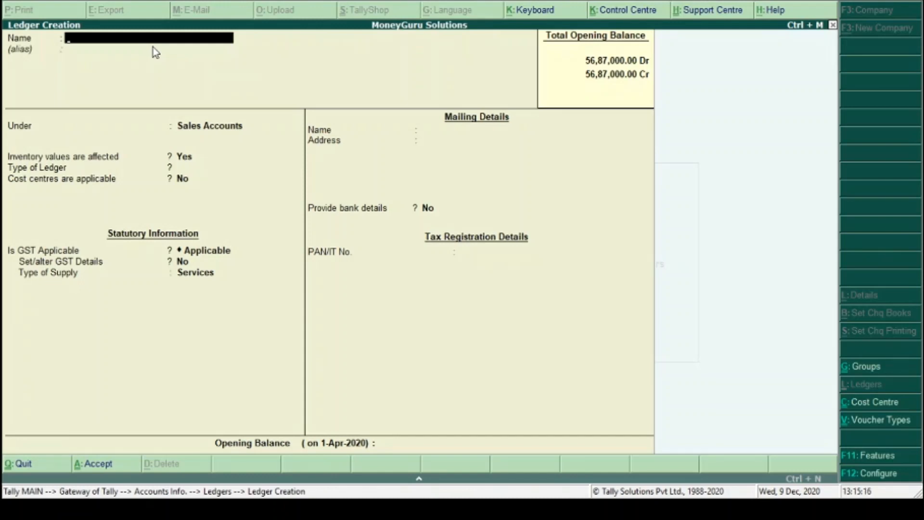
Start a new ledger named Customer 1 without an alias and place it under Sundry Debtors.
type("Customer 1")
key("Return")
key("Return")
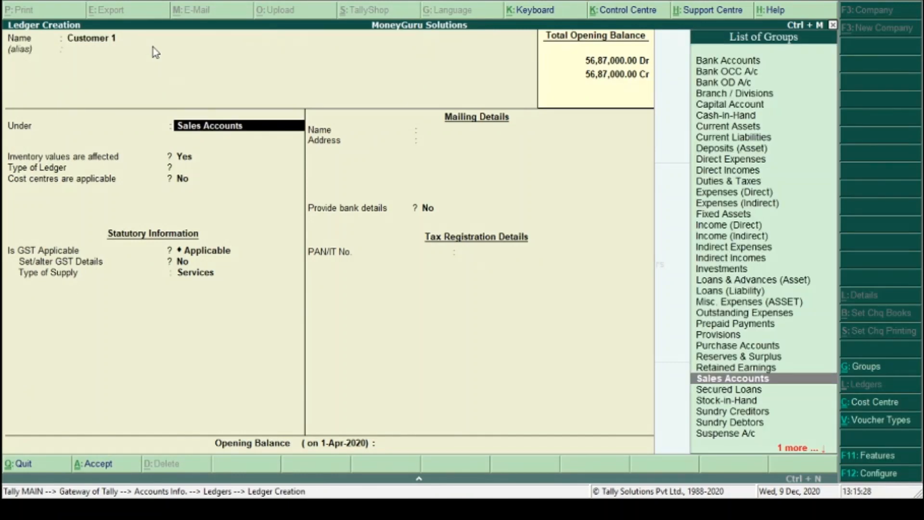
type("Su")
key("Down")
key("Down")
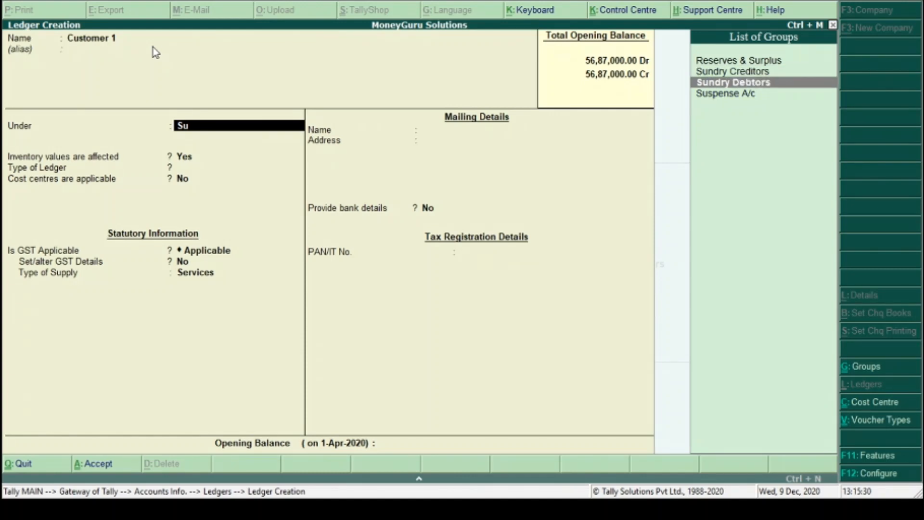
key("Return")
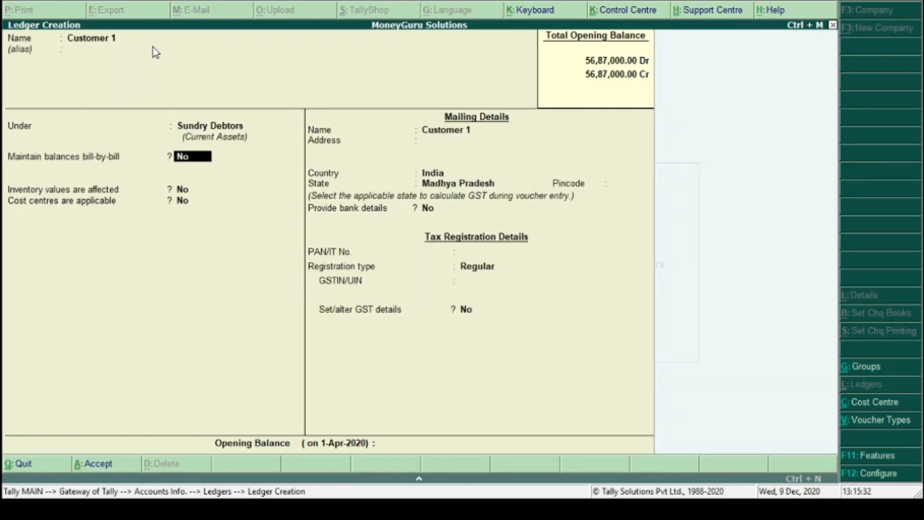
Maintain Customer 1's balances bill-by-bill with no default credit period, keeping the credit days check, inventory and cost centre options at No.
key("y")
key("Return")
key("Return")
key("Return")
key("Return")
key("Return")
Keep the mailing name with a blank address and pincode, India and Madhya Pradesh as the location, and no bank details.
key("Return")
key("Return")
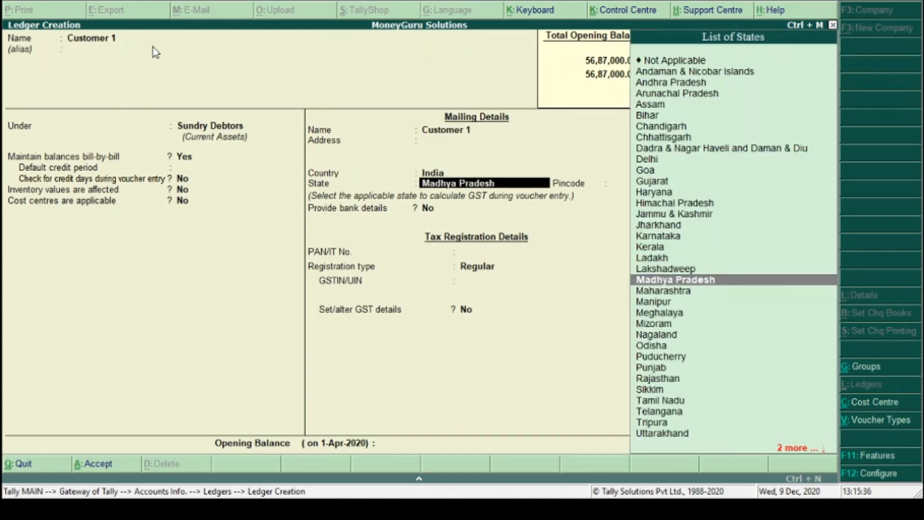
key("Return")
key("Return")
key("Return")
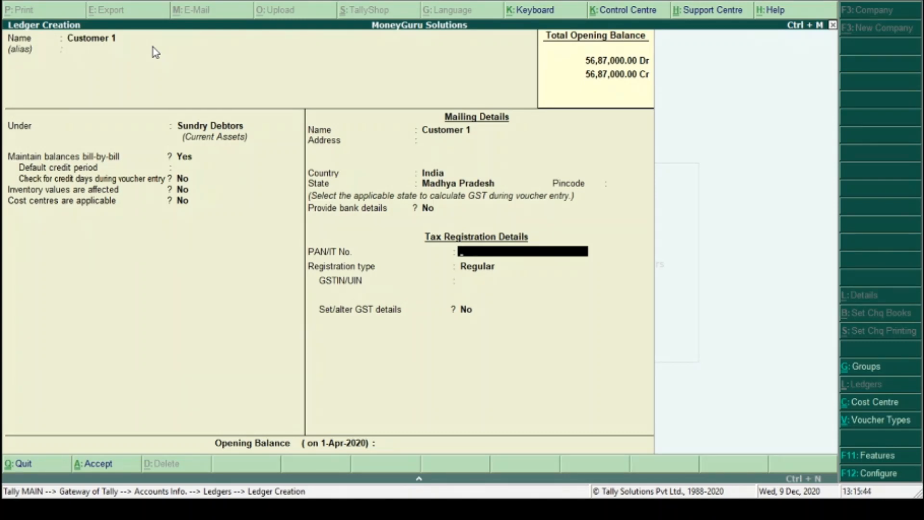
Leave the PAN blank, keep the registration type as Regular, and enter the customer's GSTIN, dismissing the verification warning.
key("Return")
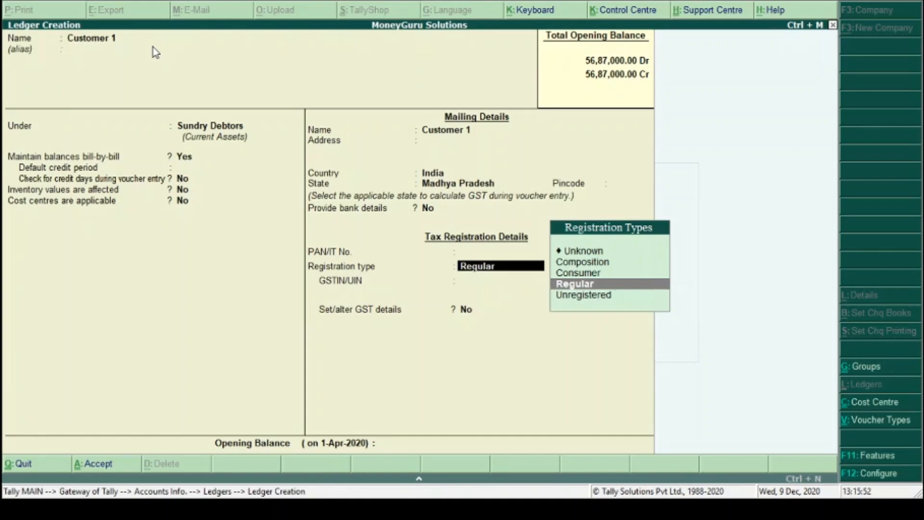
key("Return")
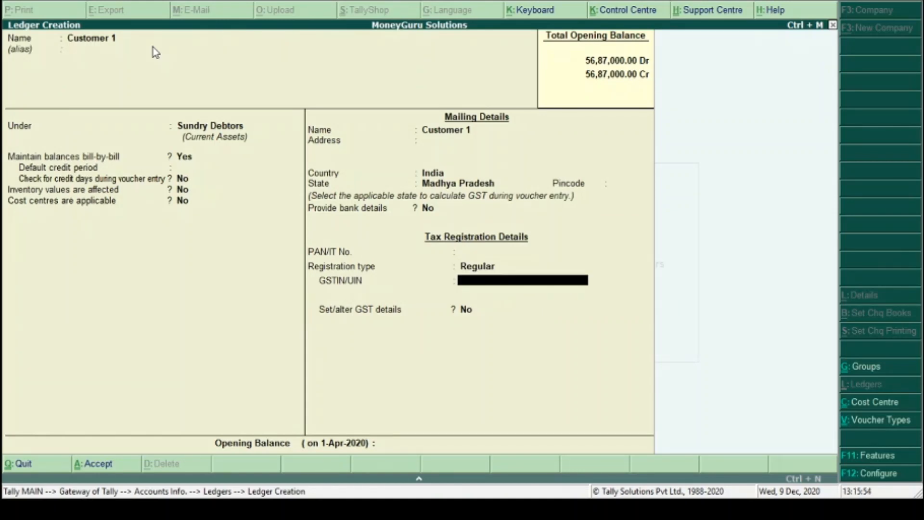
type("23QWERT1234")
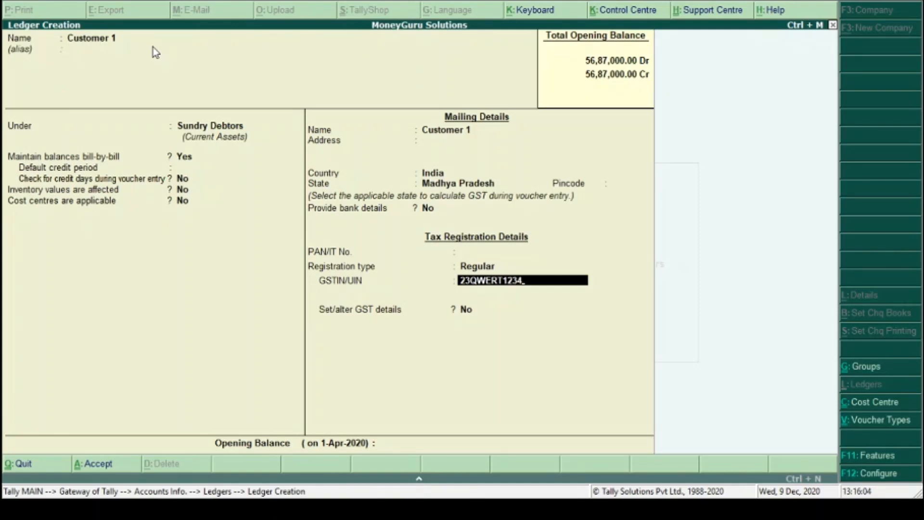
type("1Z5")
key("Return")
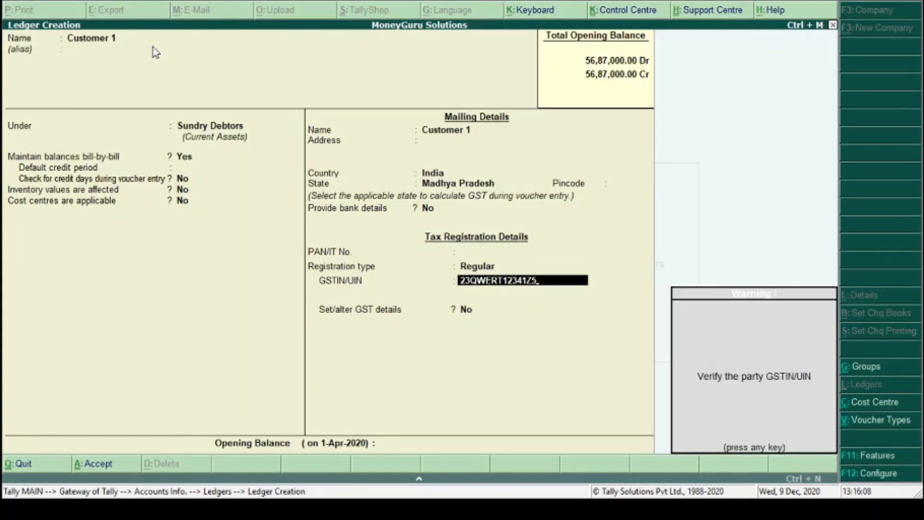
key("Return")
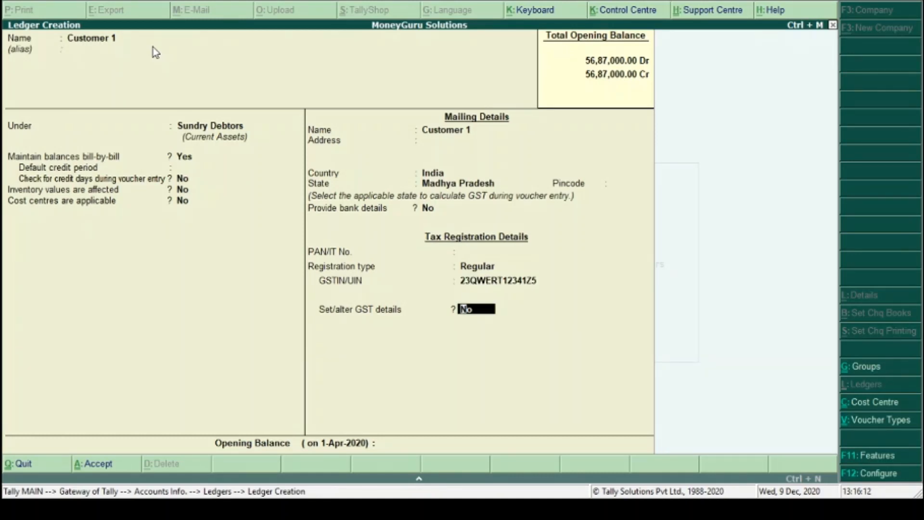
Save the Customer 1 ledger with additional GST details at No and no opening balance, and return to the main Gateway of Tally.
key("Return")
key("Return")
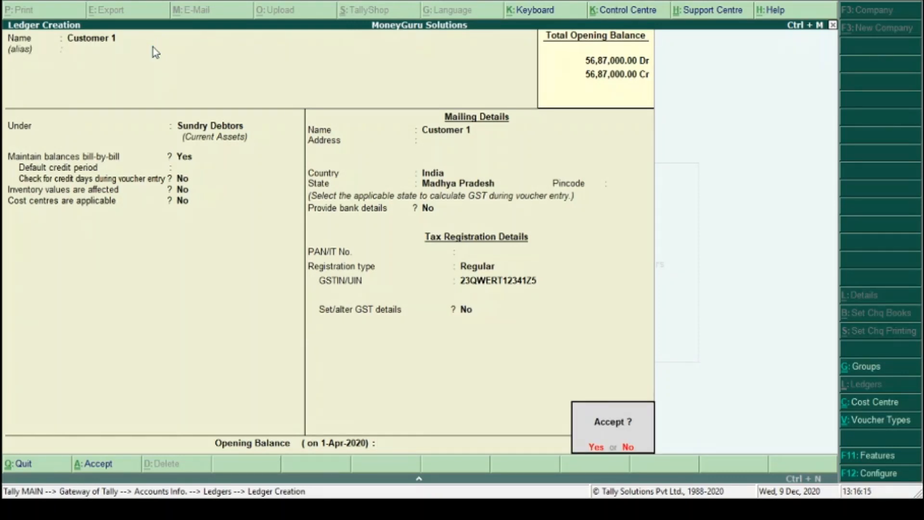
key("y")
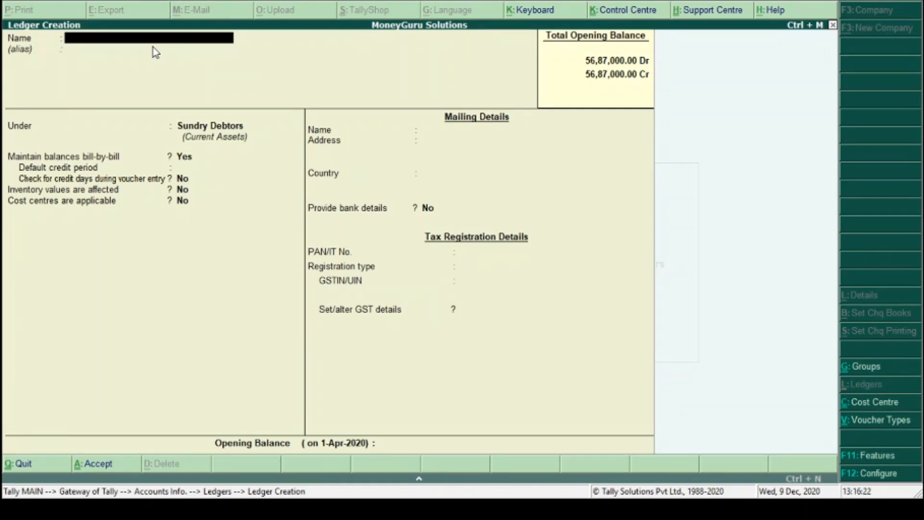
key("Escape")
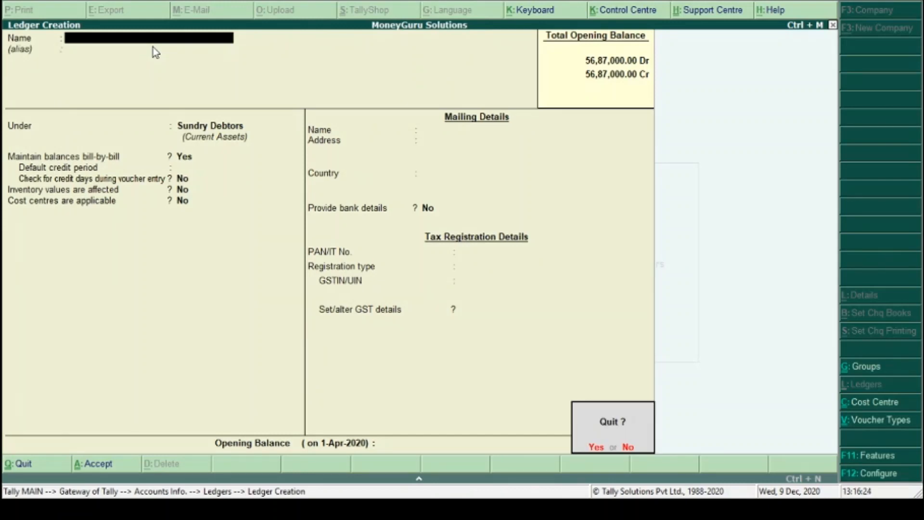
key("y")
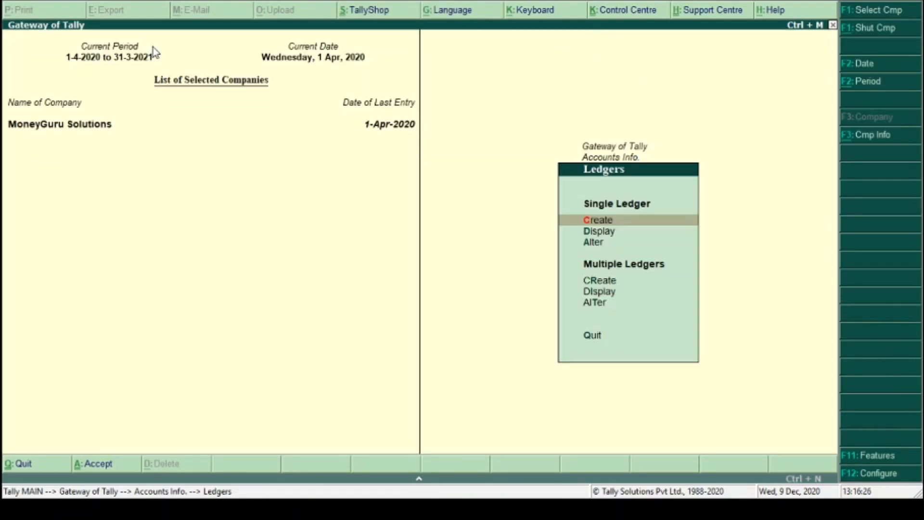
key("Escape")
key("Escape")
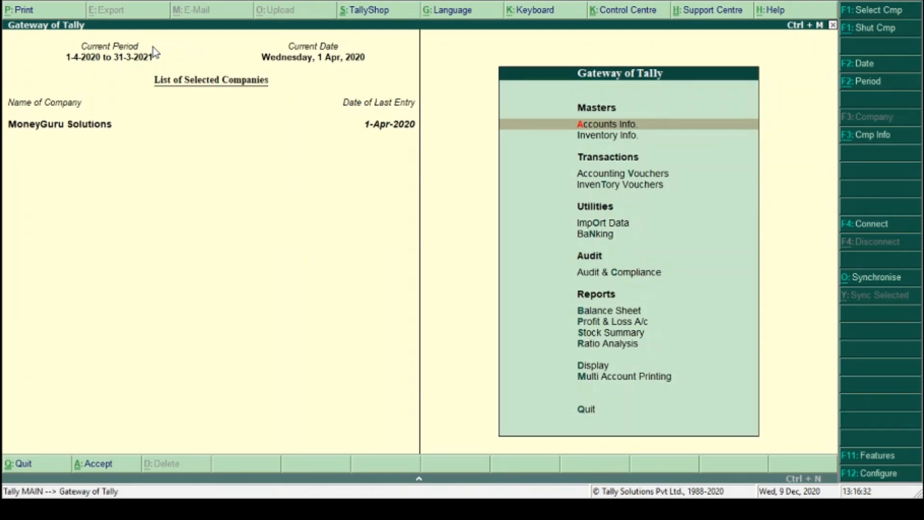
Open the creation form for a single stock item under Inventory Info.
key("Down")
key("Down")
key("Down")
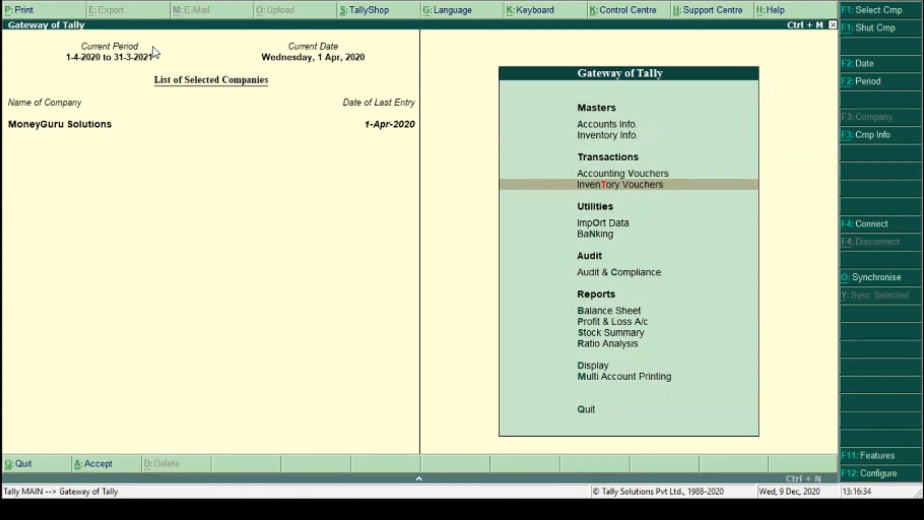
key("Up")
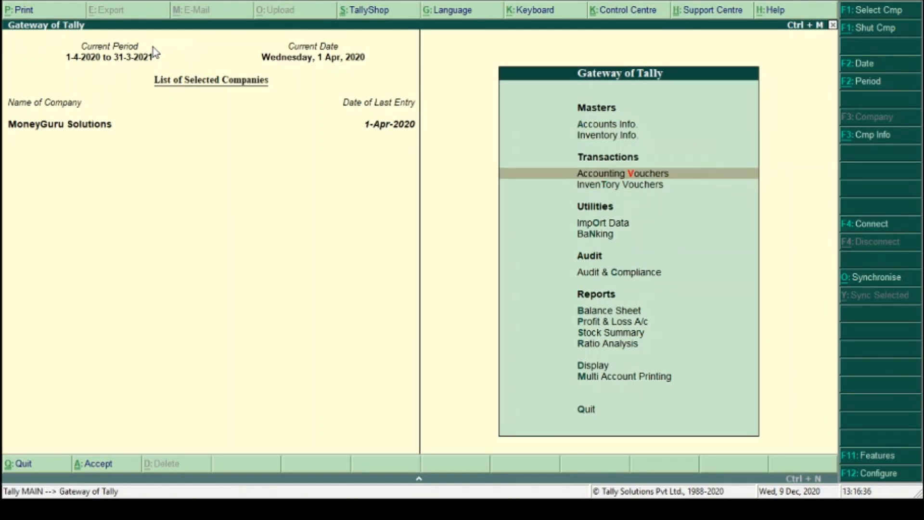
key("Up")
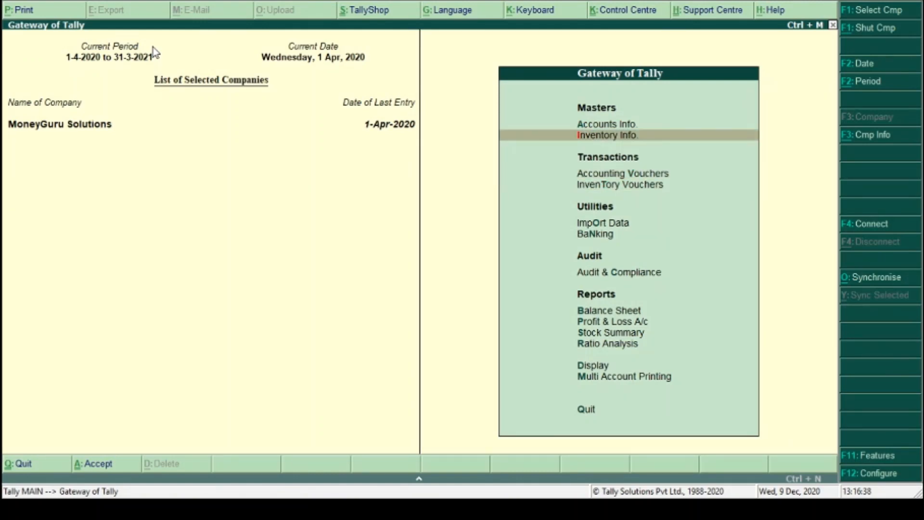
key("Return")
key("Down")
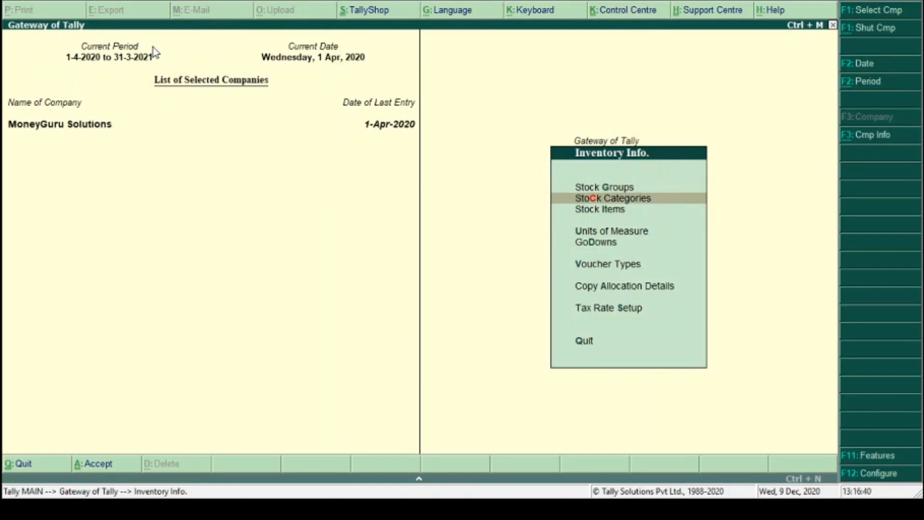
key("Down")
key("Return")
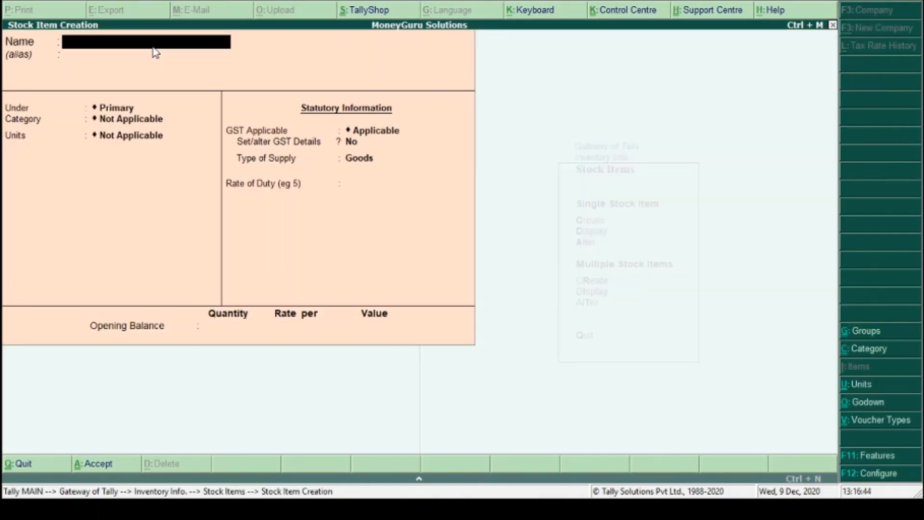
Name the new stock item Item 1 with no alias, under Primary, with the category Not Applicable.
type("Item 1")
key("Return")
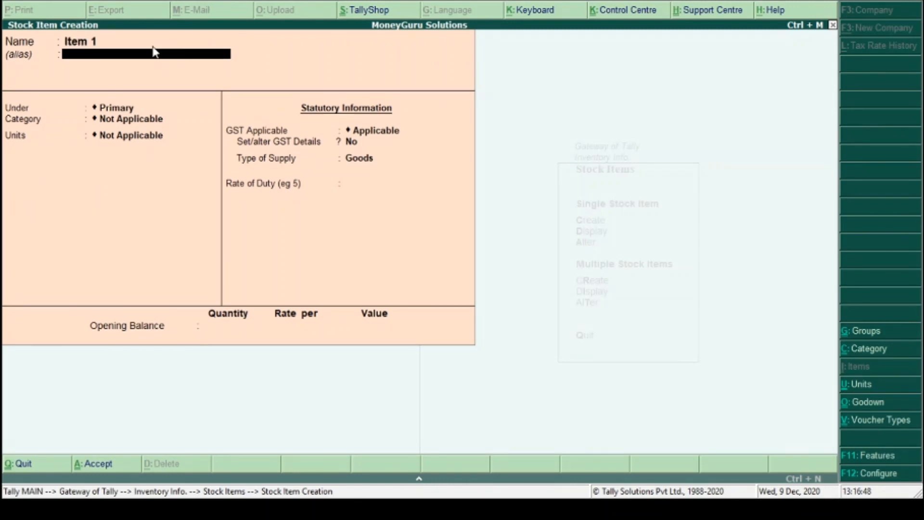
key("Return")
key("Return")
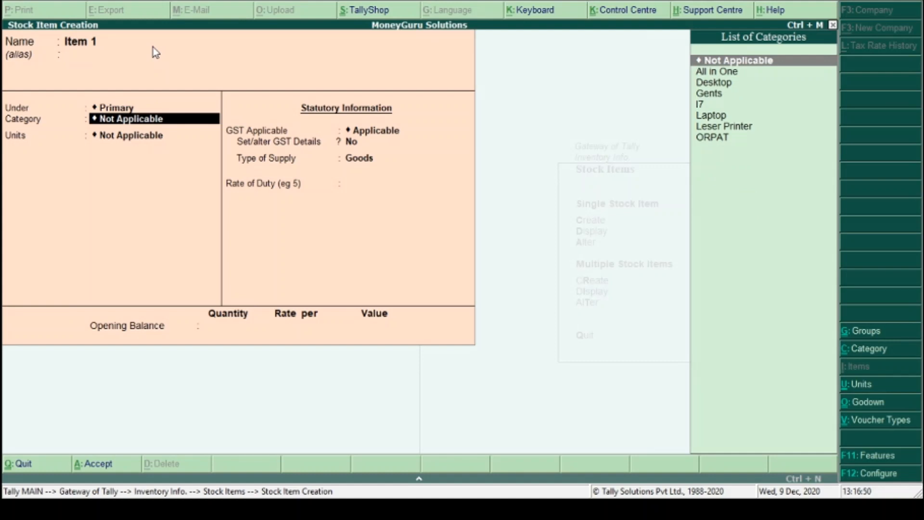
key("Return")
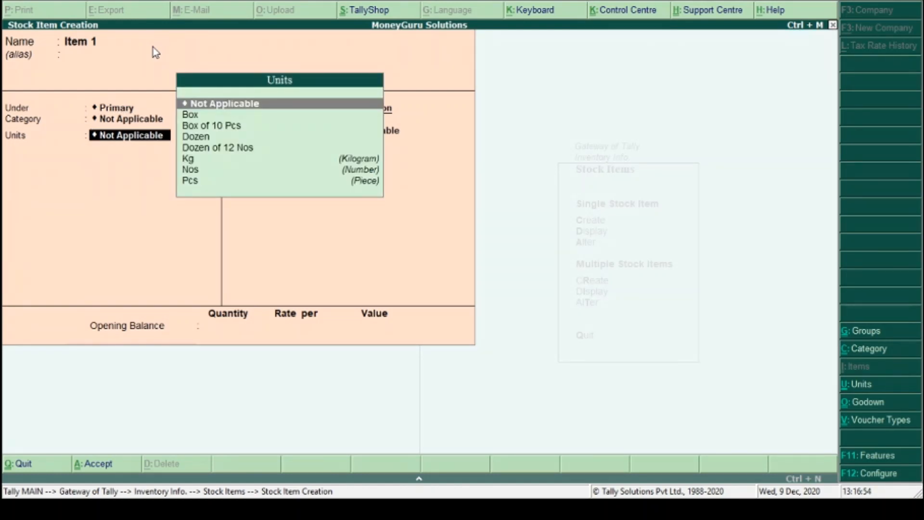
Set Item 1's unit of measure to Nos.
key("Down")
key("Down")
key("Down")
key("Down")
key("Down")
key("Down")
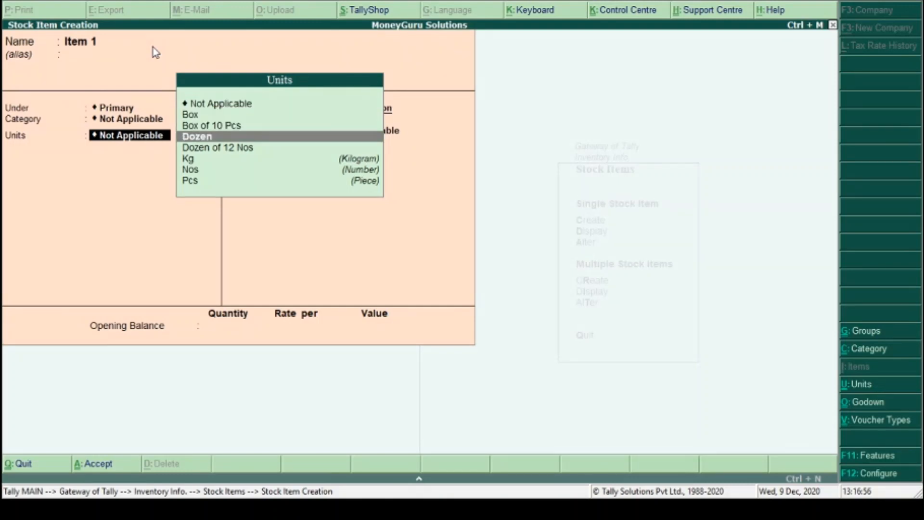
key("Return")
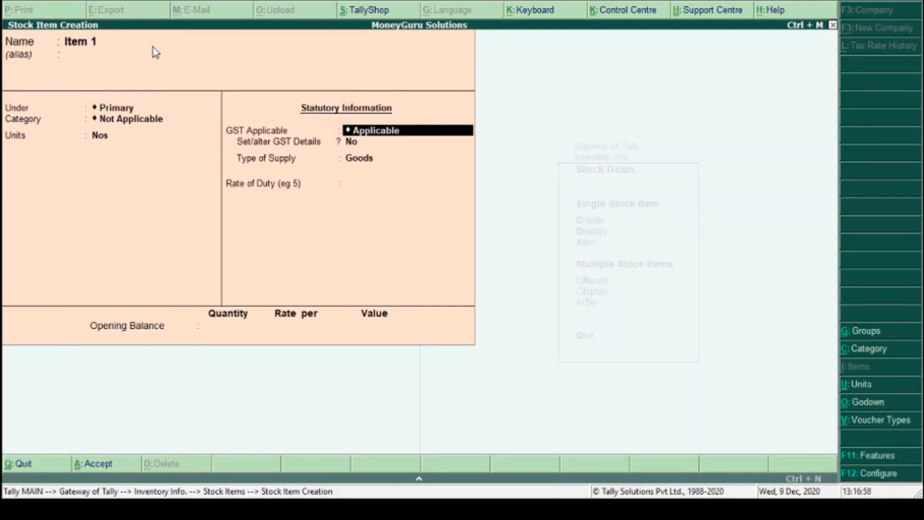
Alter the Nos unit from Item 1's form, assigning the Unit Quantity Code NOS-NUMBERS with 0 decimal places.
key("BackSpace")
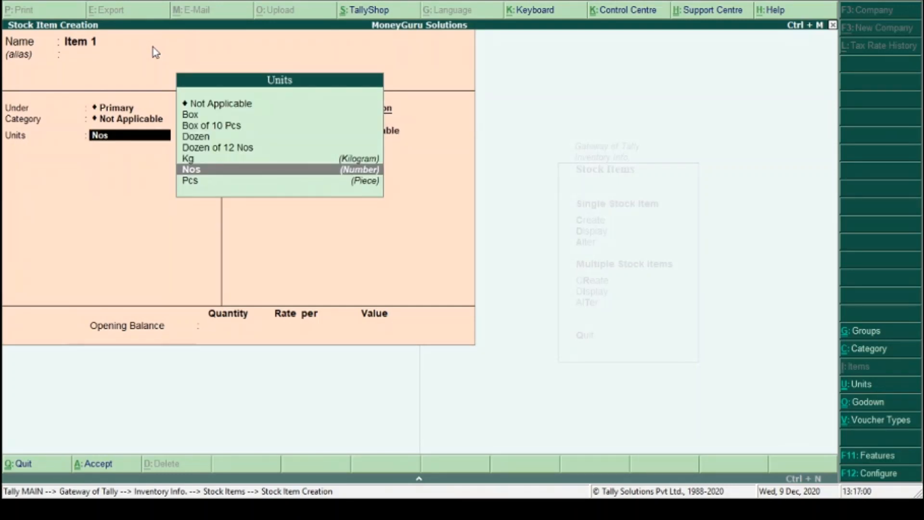
key("ctrl+Return")
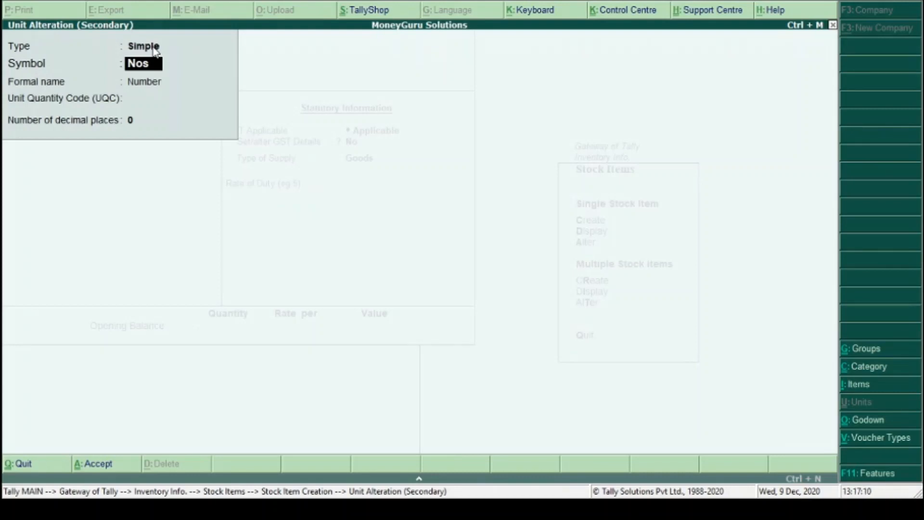
key("Return")
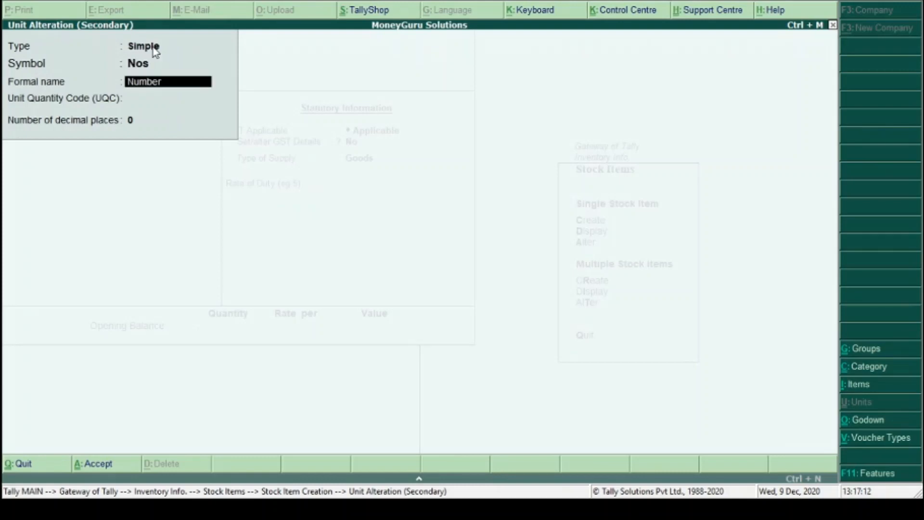
key("Return")
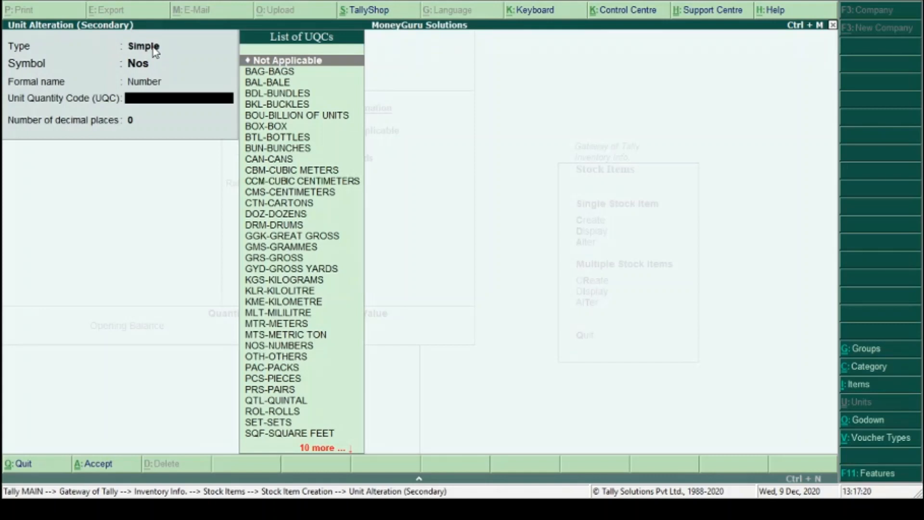
type("n")
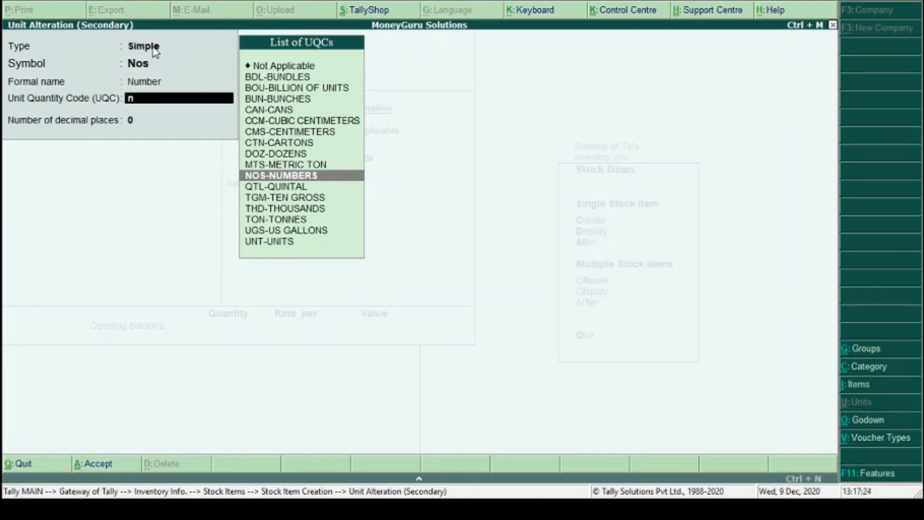
key("Return")
key("Return")
key("Return")
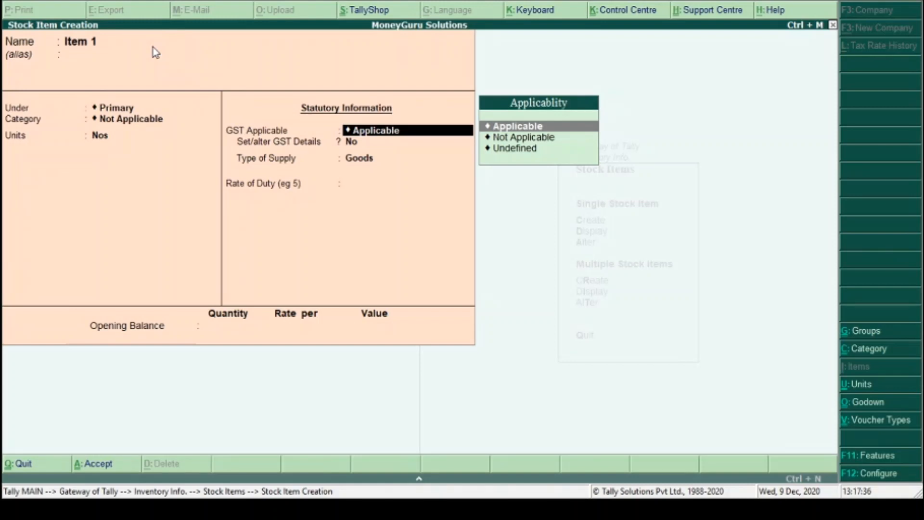
Keep GST as Applicable for Item 1 and open its GST details by setting Set/alter GST Details to Yes.
key("Return")
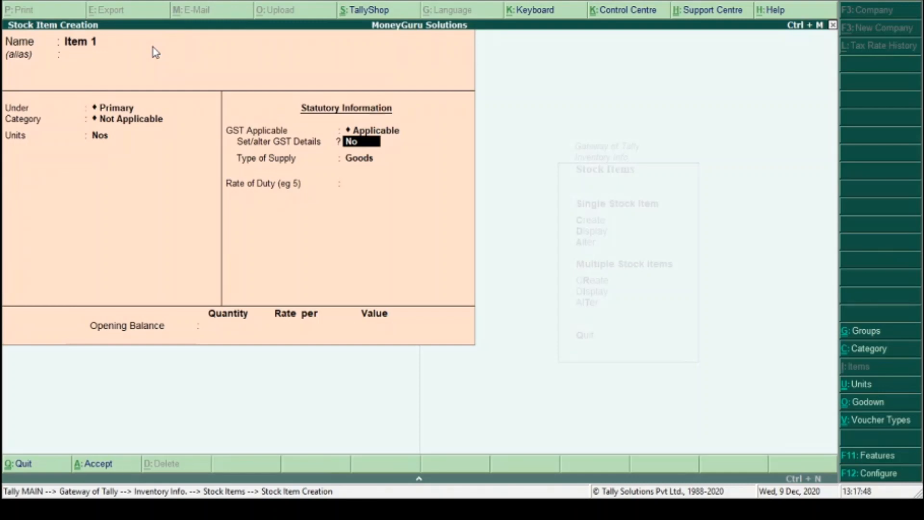
key("Return")
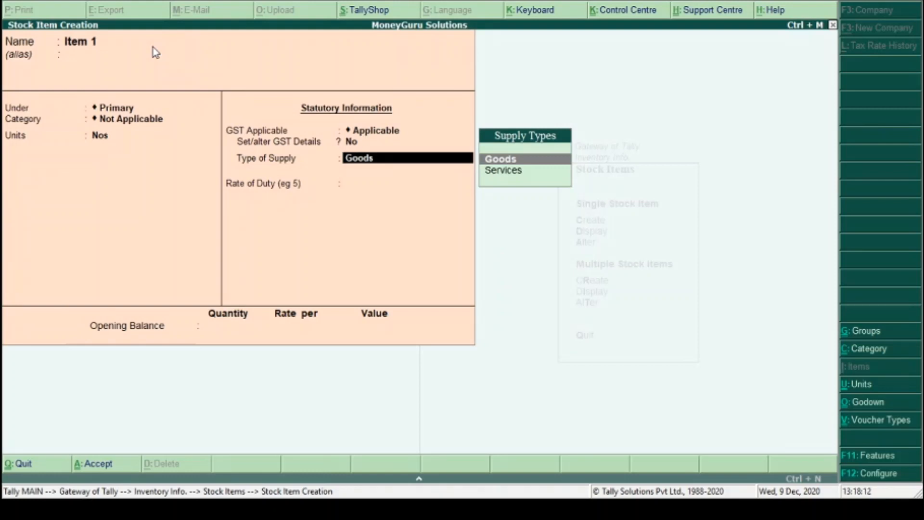
key("BackSpace")
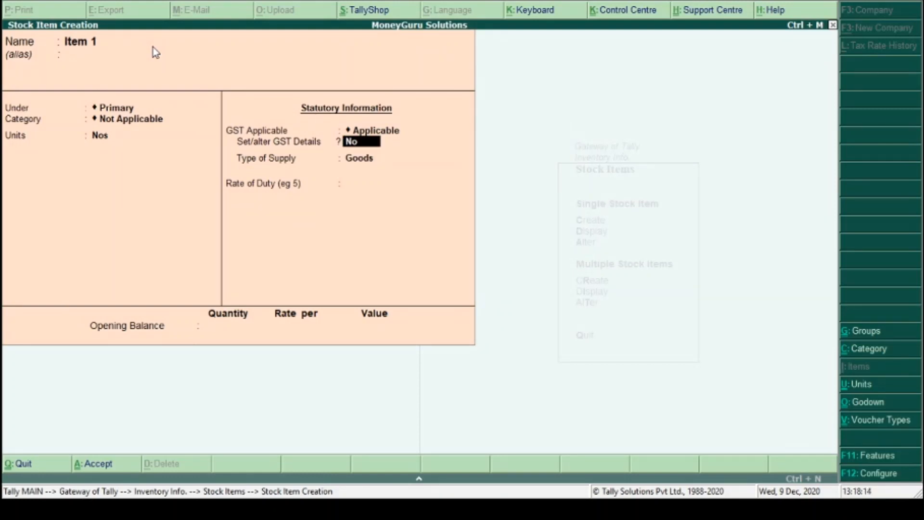
type("y")
key("Return")
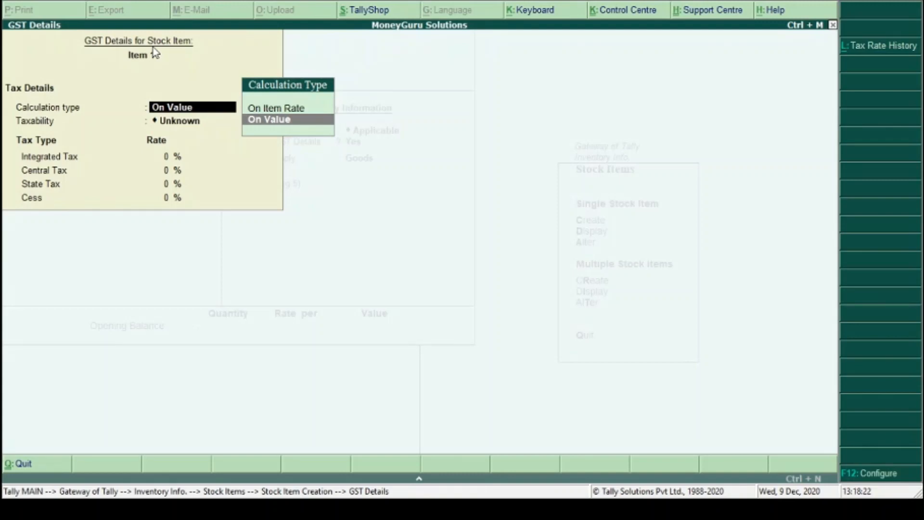
Define Item 1's GST details with calculation type On Value, taxability Taxable and an integrated tax rate of 12%.
key("Return")
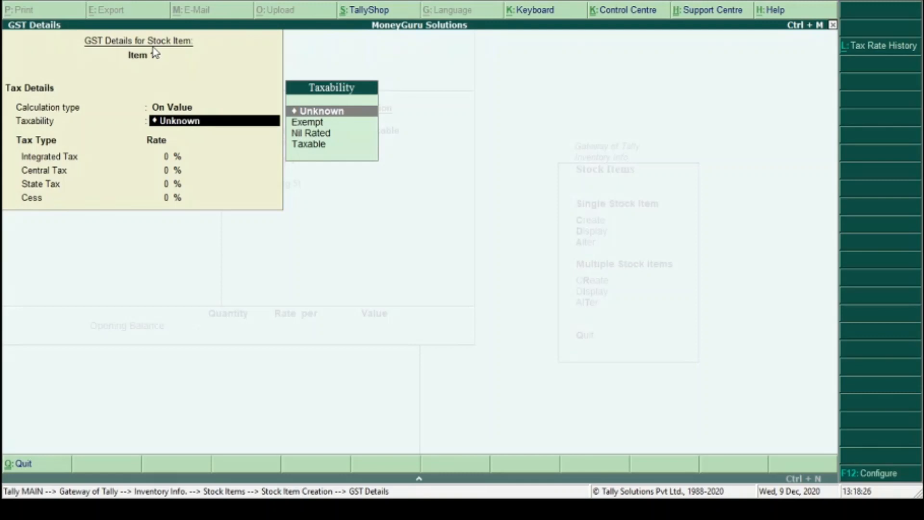
key("Down")
key("Down")
key("Down")
key("Return")
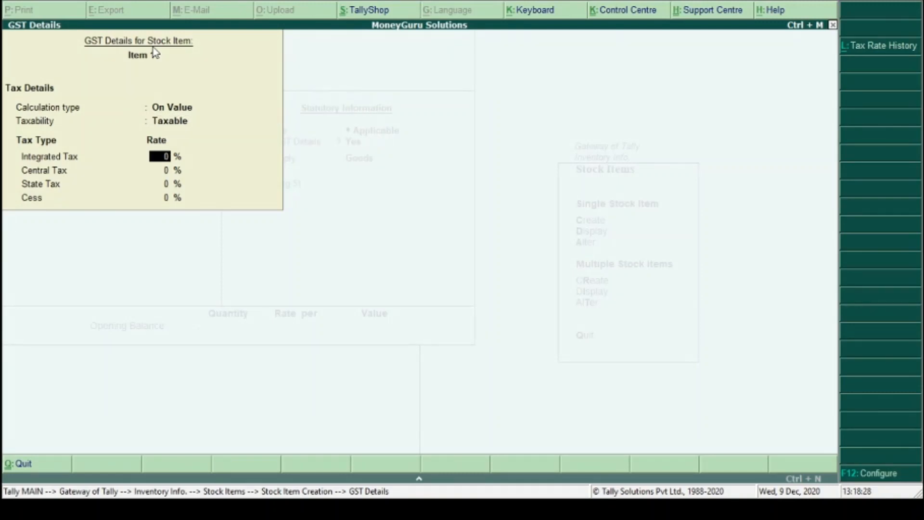
type("12")
key("Return")
key("Return")
key("Return")
key("Return")
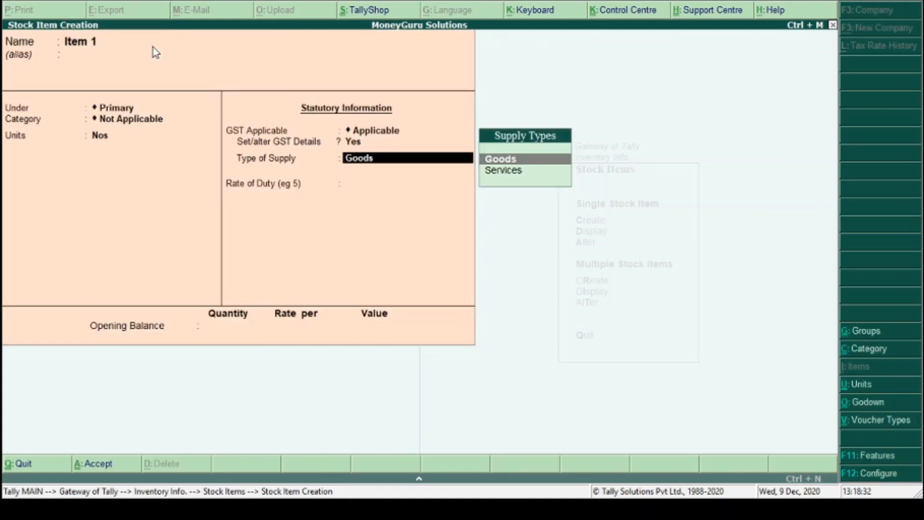
Keep Item 1's type of supply as Goods, with rate of duty 0 and no opening balance, and save the item.
key("Return")
key("Return")
key("Return")
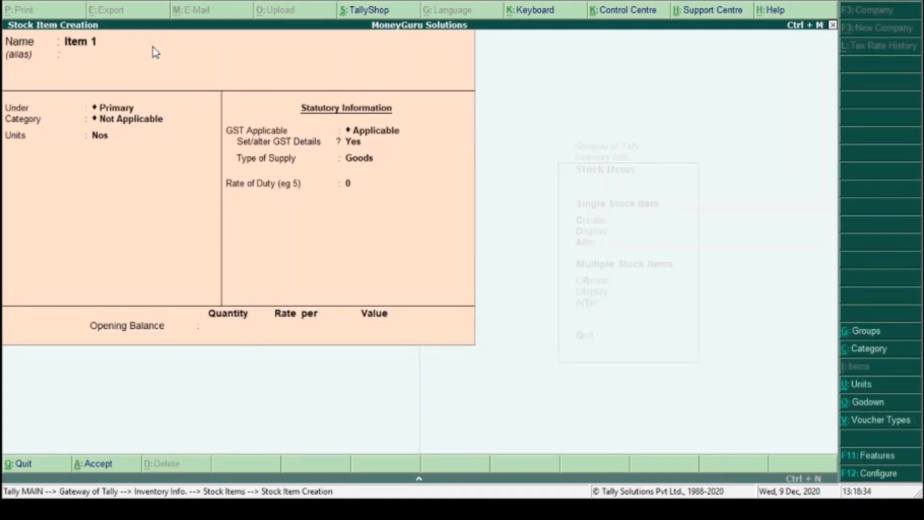
key("Return")
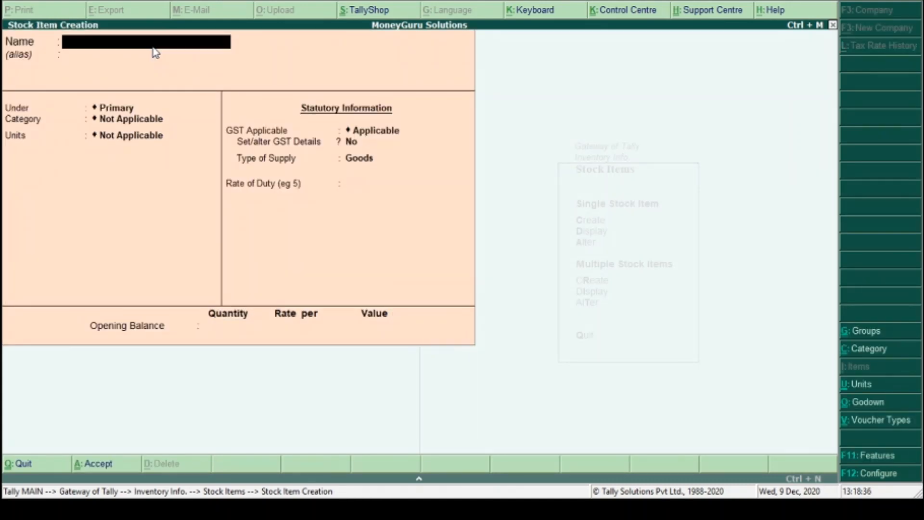
Start a stock item named Item 2 with no alias, under Primary, with the category Not Applicable.
type("Item 2")
key("Return")
key("Return")
key("Return")
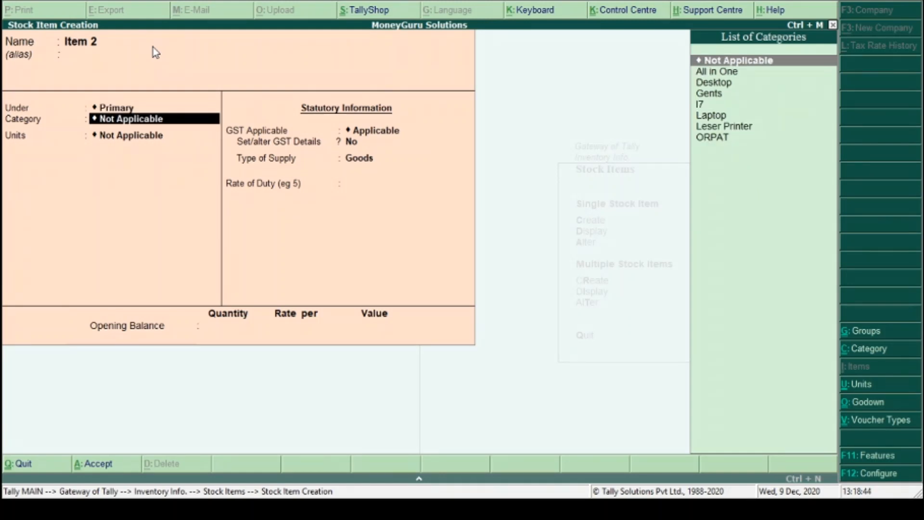
key("Return")
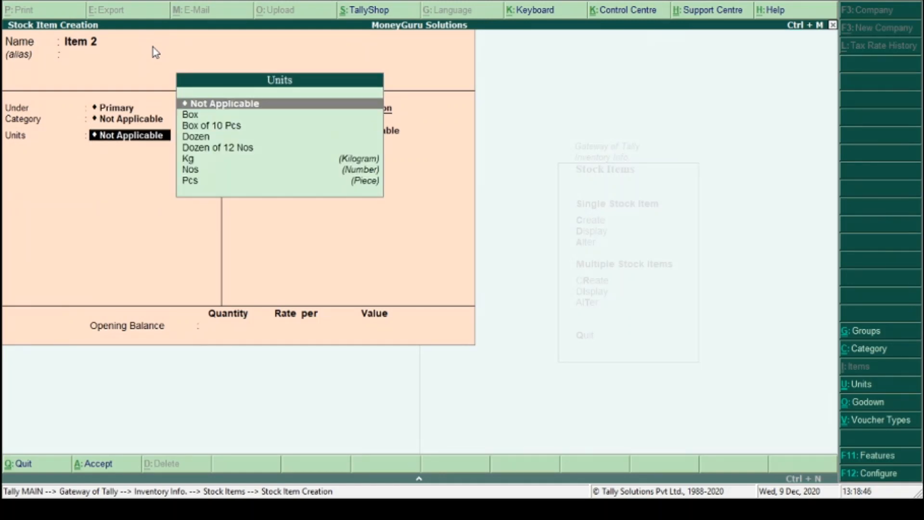
Set Item 2's unit of measure to Nos and keep GST as Applicable.
key("Down")
key("Down")
key("Down")
key("Down")
key("Down")
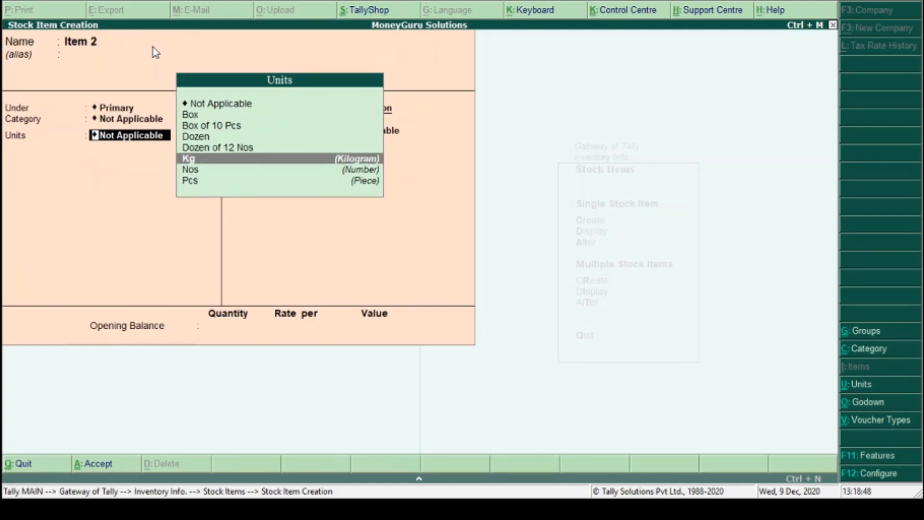
key("Down")
key("Return")
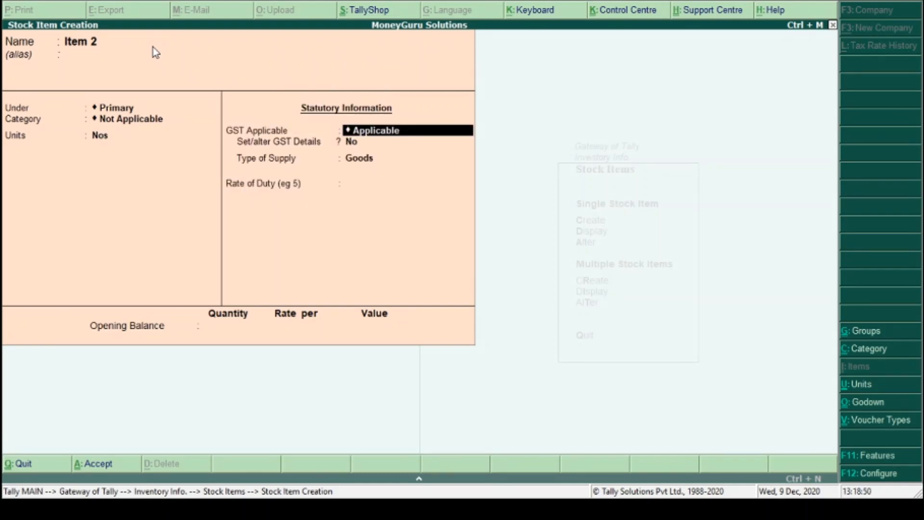
key("Return")
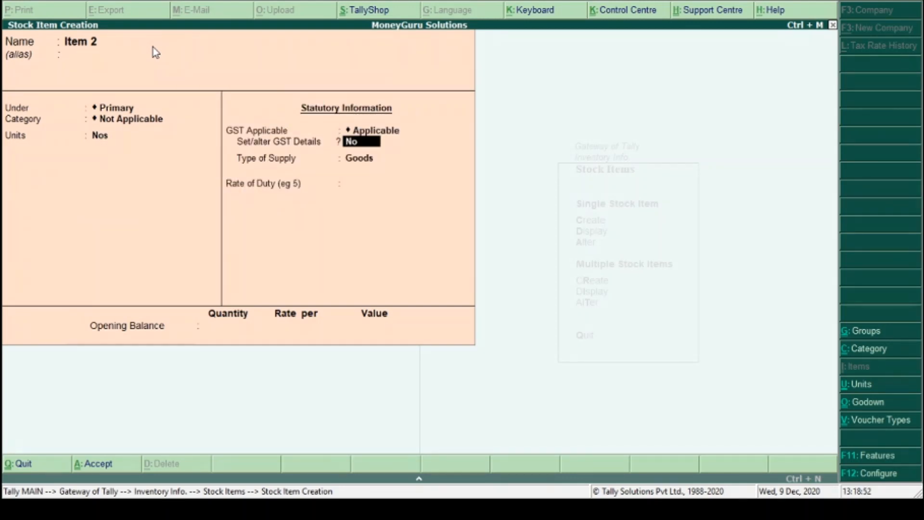
Define Item 2's GST details with calculation type On Value, taxability Taxable and an integrated tax rate of 18%.
type("y")
key("Return")
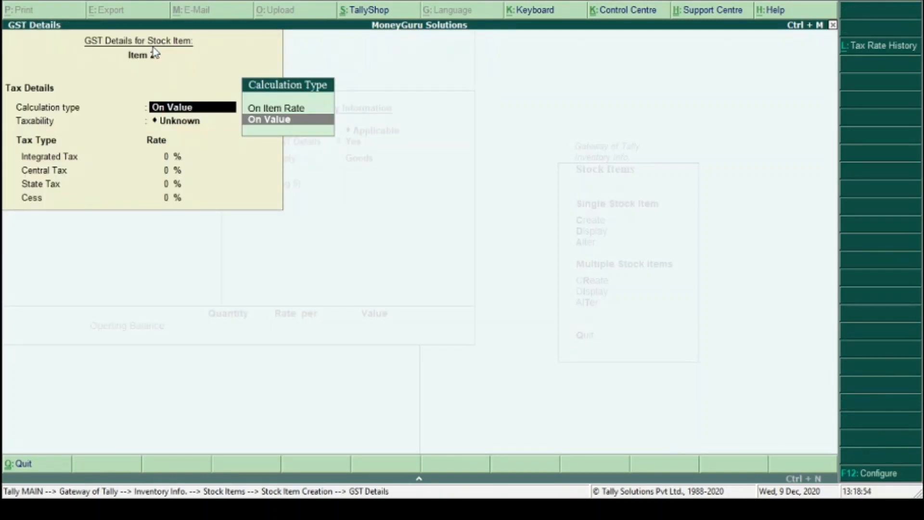
key("Return")
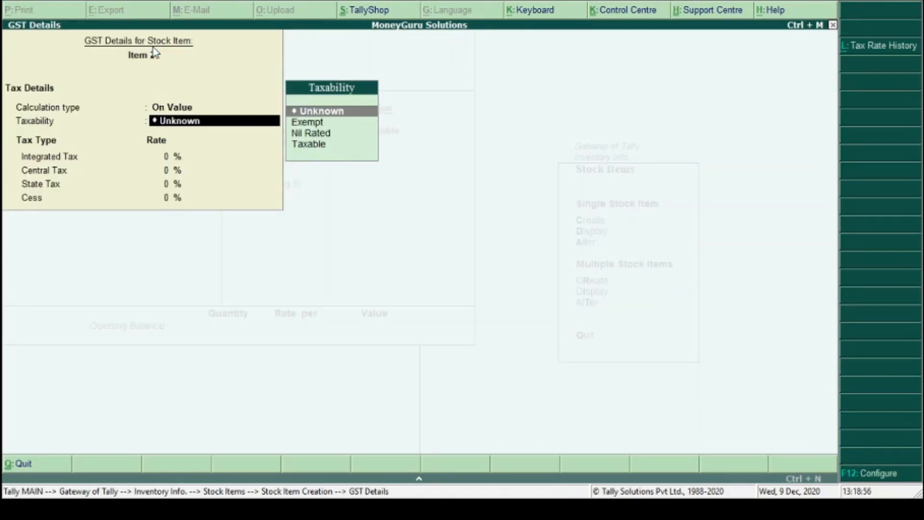
key("Down")
key("Down")
key("Down")
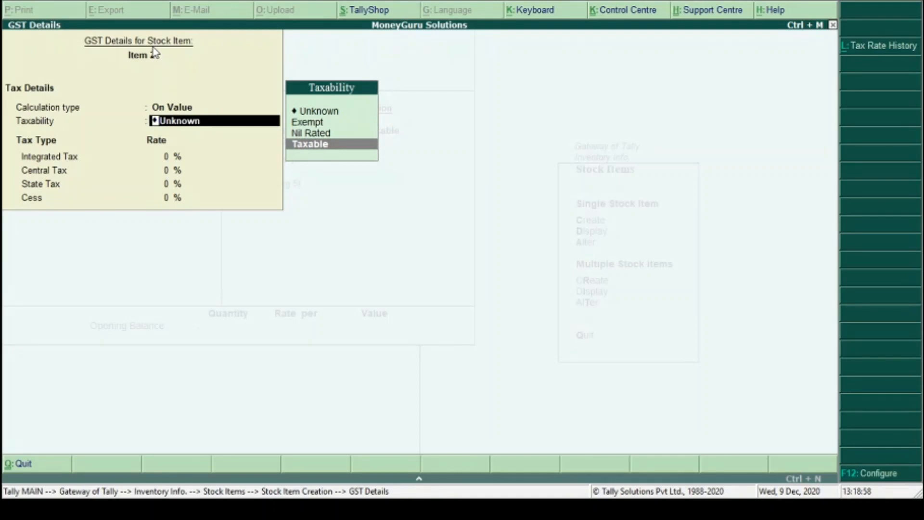
key("Return")
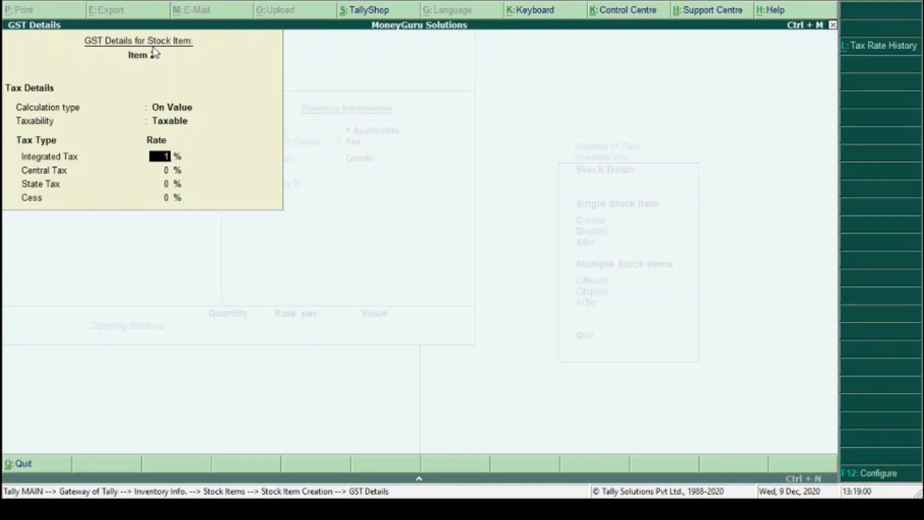
type("18")
key("Return")
key("Return")
key("Return")
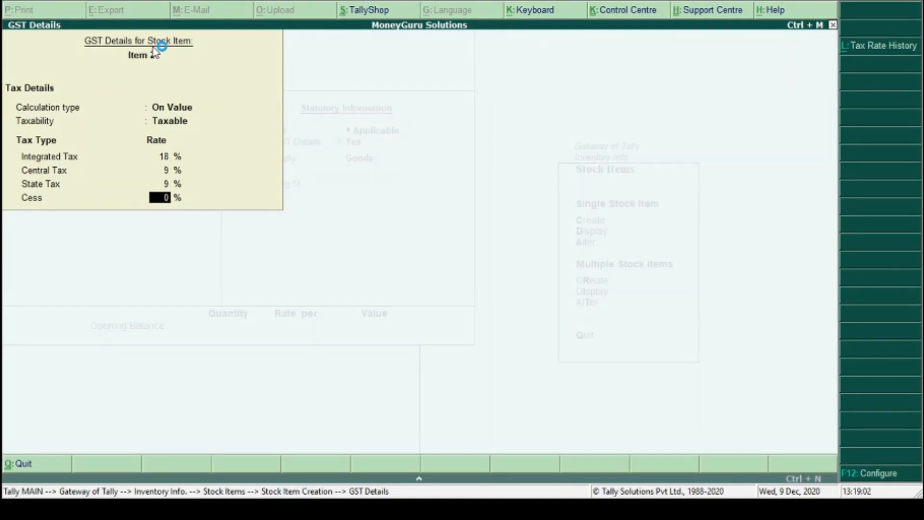
key("Return")
Keep Item 2's type of supply as Goods, save the item and return to the Gateway of Tally.
key("Return")
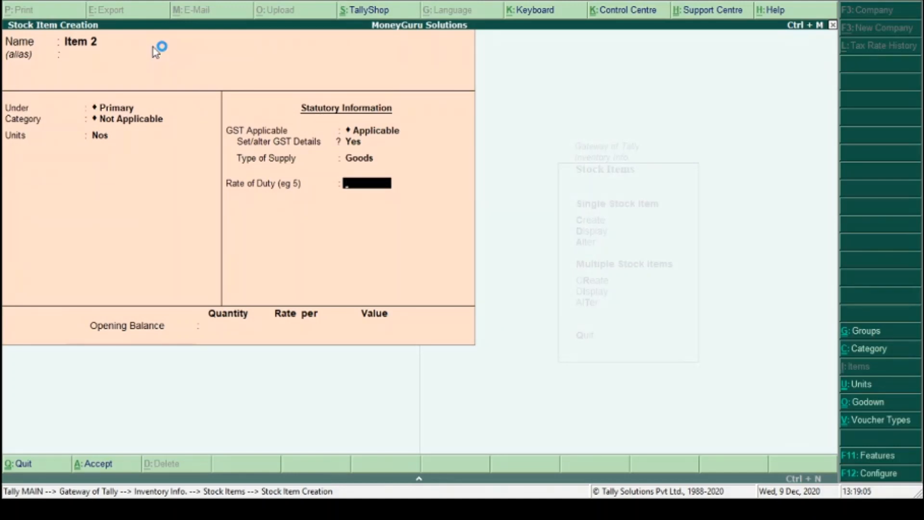
key("ctrl+a")
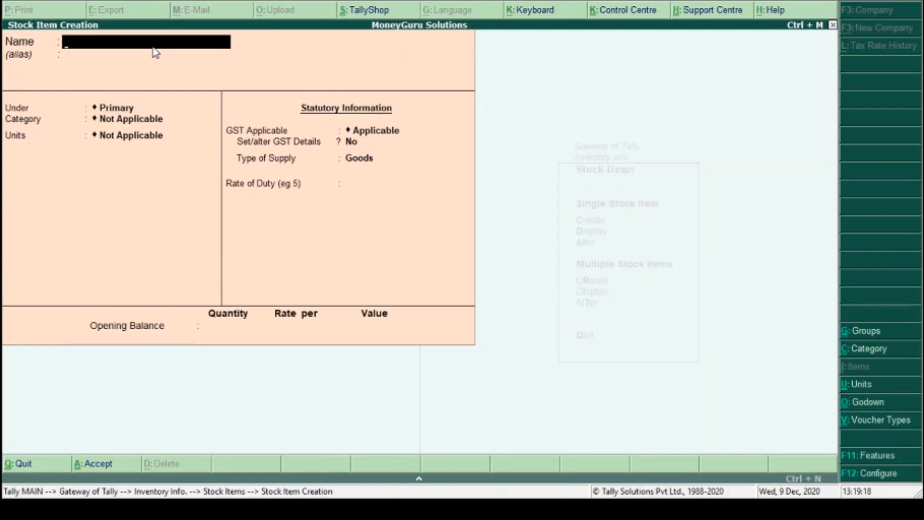
key("Escape")
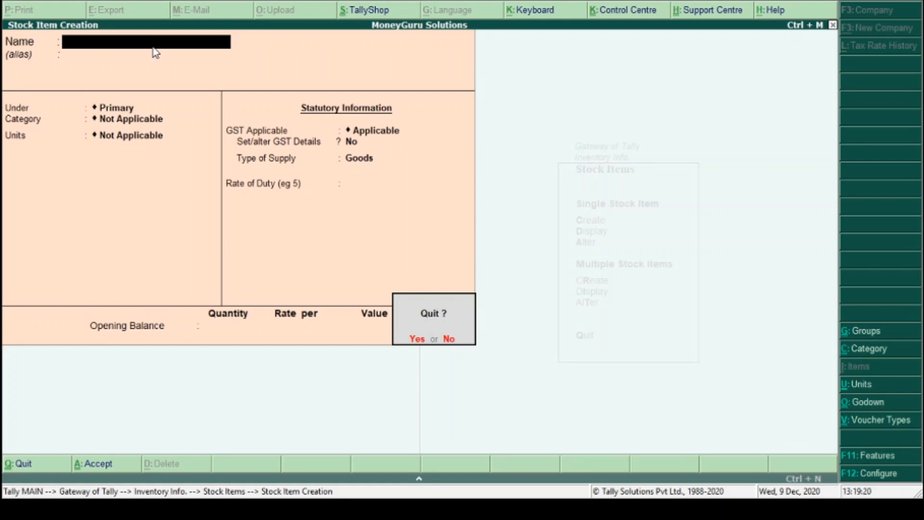
key("y")
key("Escape")
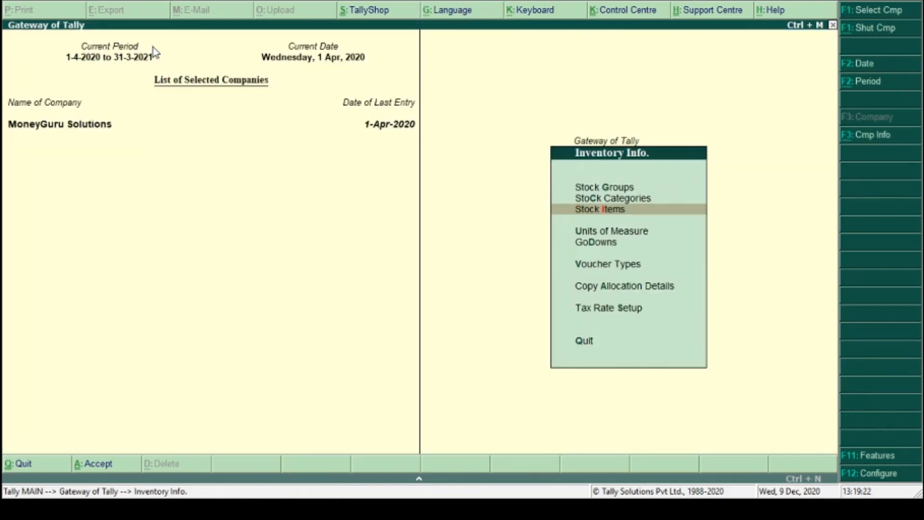
key("Escape")
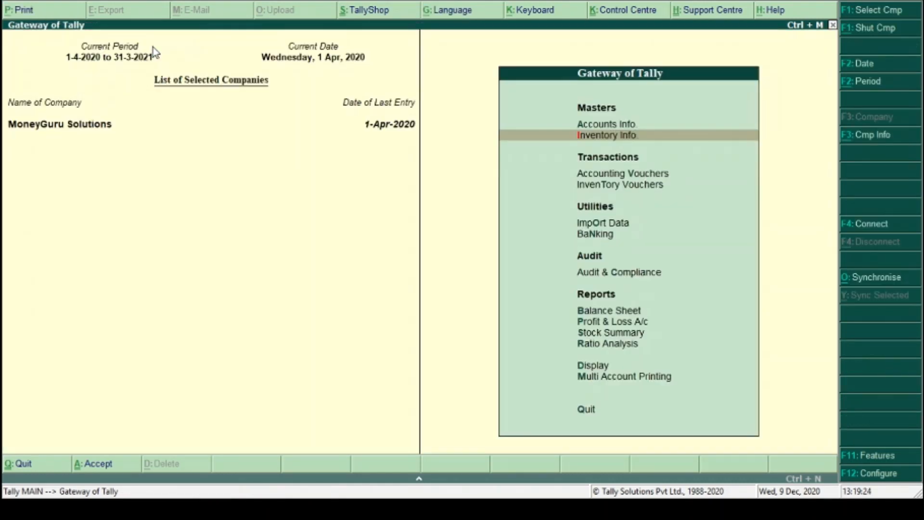
Start a purchase voucher with supplier invoice number 12364 dated 1-Apr-2020.
key("v")
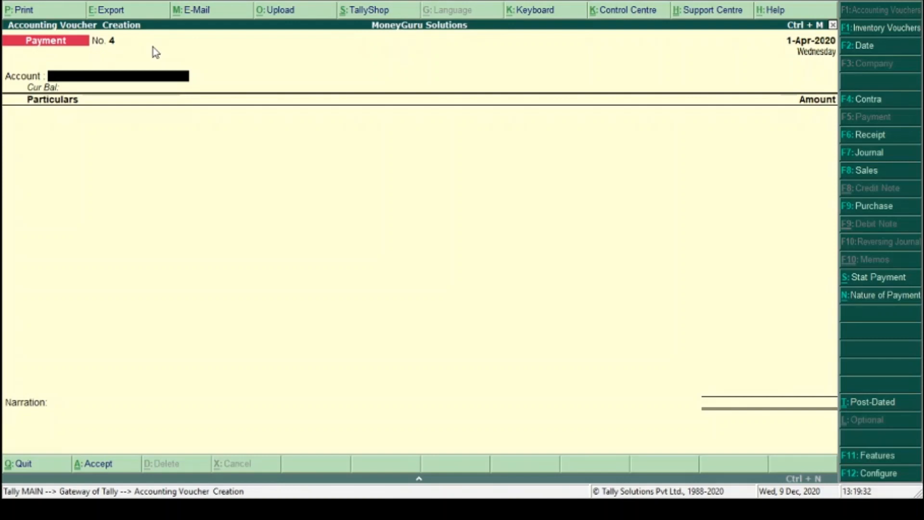
key("F9")
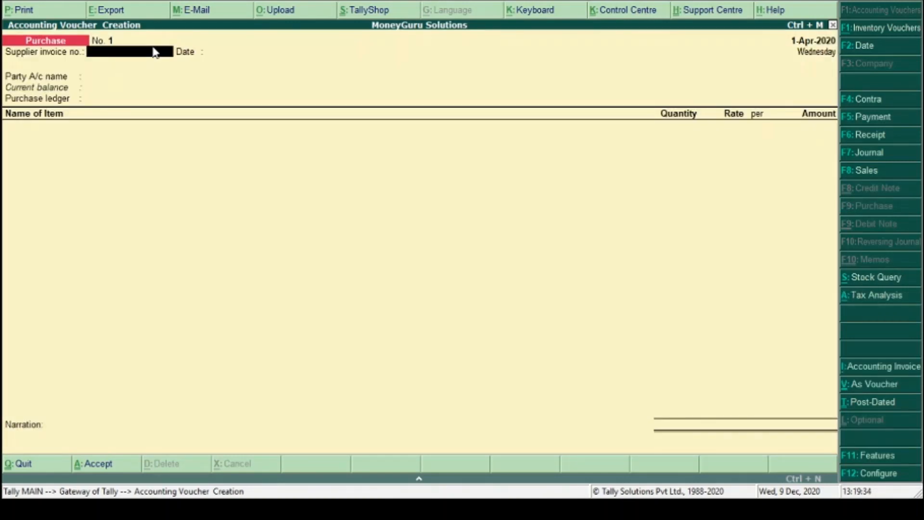
type("12364")
key("Return")
key("Return")
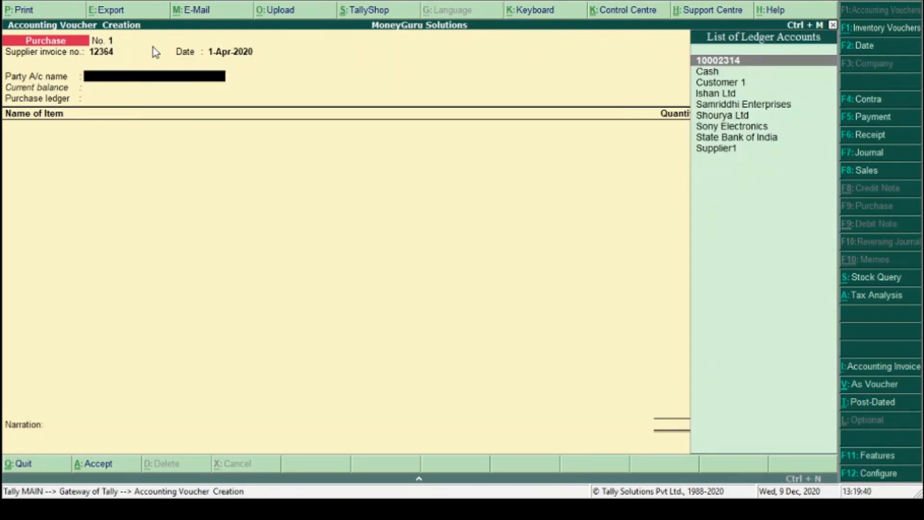
Set the purchase voucher's party account to Supplier1 and accept the default party details.
key("Down")
key("Down")
key("Down")
key("Down")
key("Down")
key("Down")
key("Down")
key("Down")
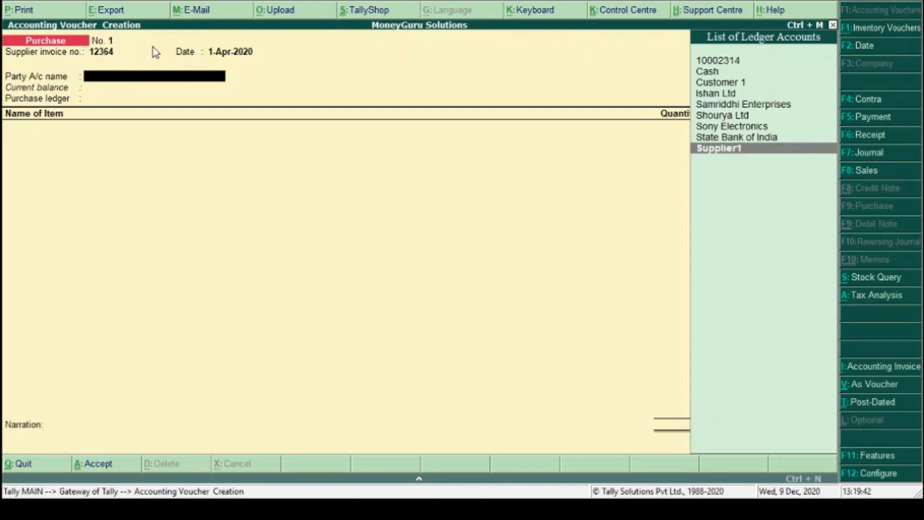
key("Return")
key("ctrl+a")
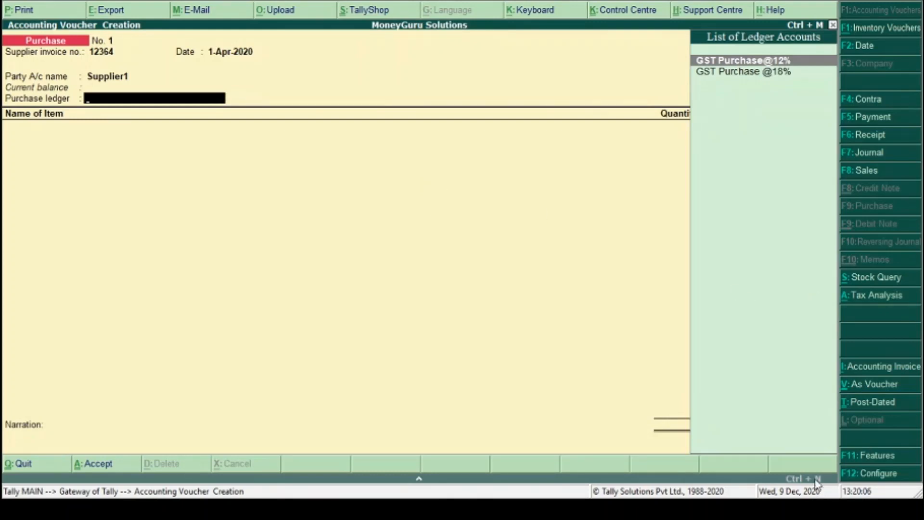
Configure the purchase invoice so that Use common ledger account for item allocation is No, and save the configuration.
left_click(867, 475)
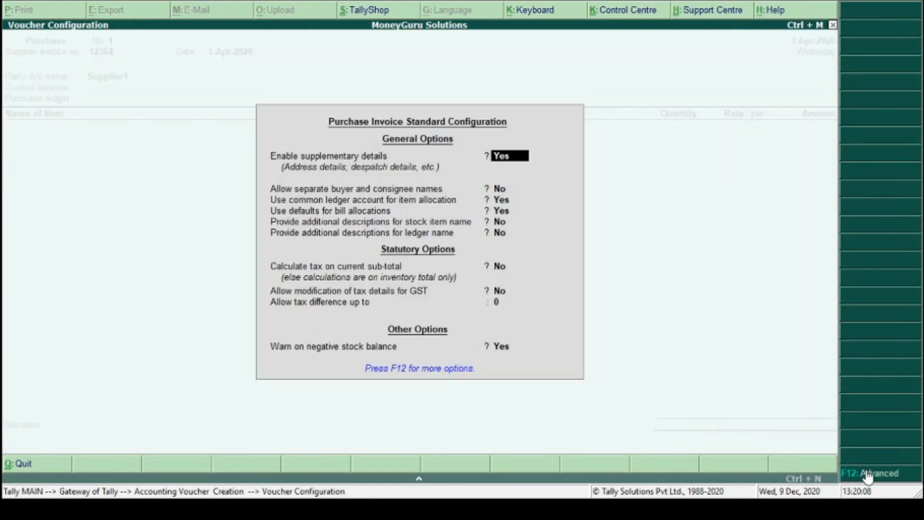
key("Return")
key("Return")
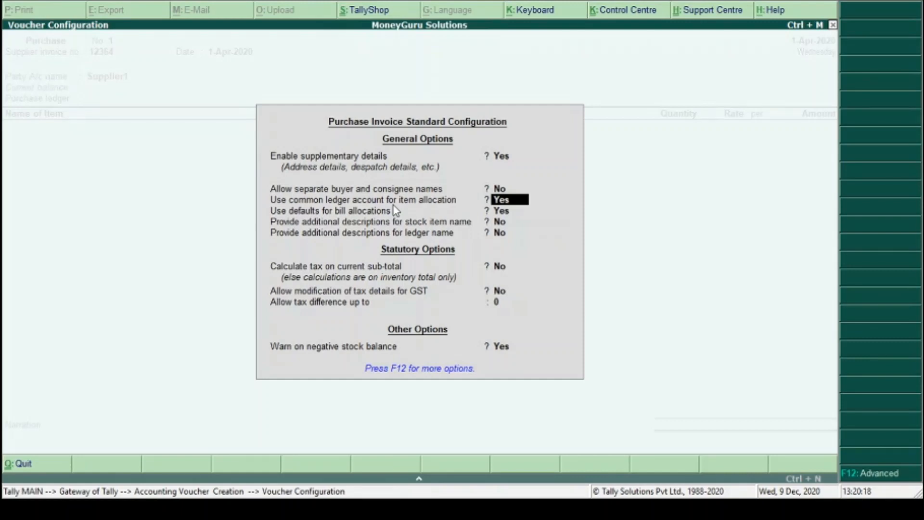
type("n")
key("Return")
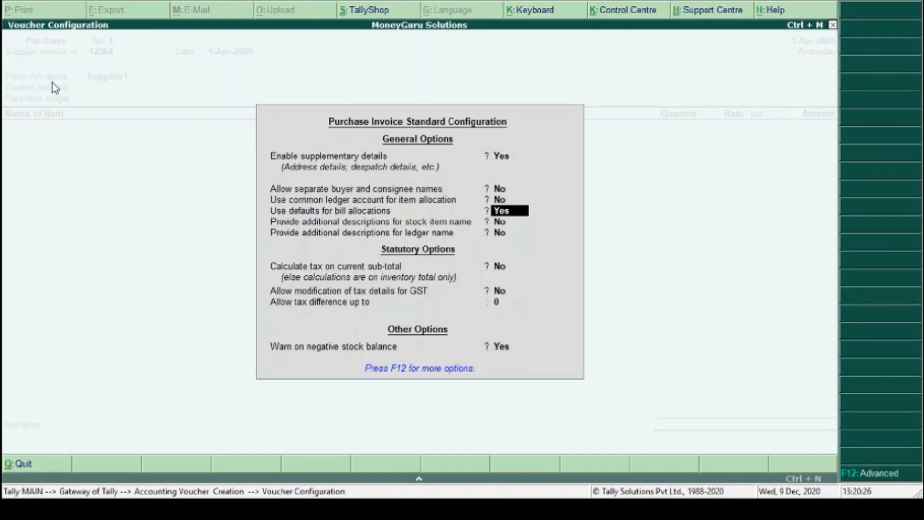
key("ctrl+a")
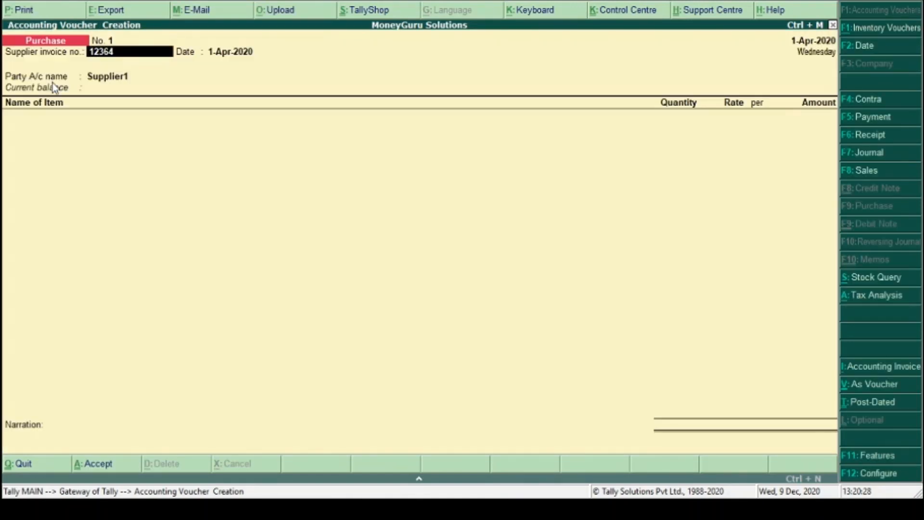
Keep the voucher's invoice number, date and Supplier1 details, and choose Item 1 as the first stock item.
key("Return")
key("Return")
key("Return")
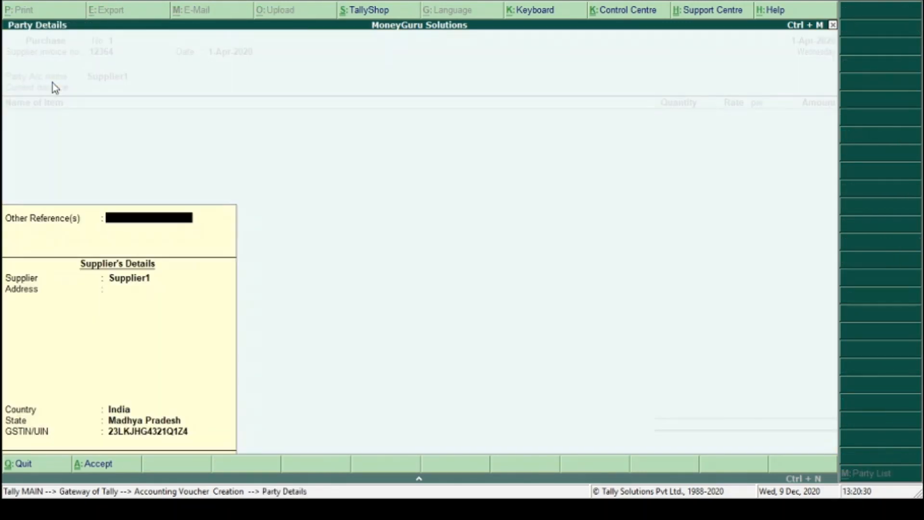
key("Return")
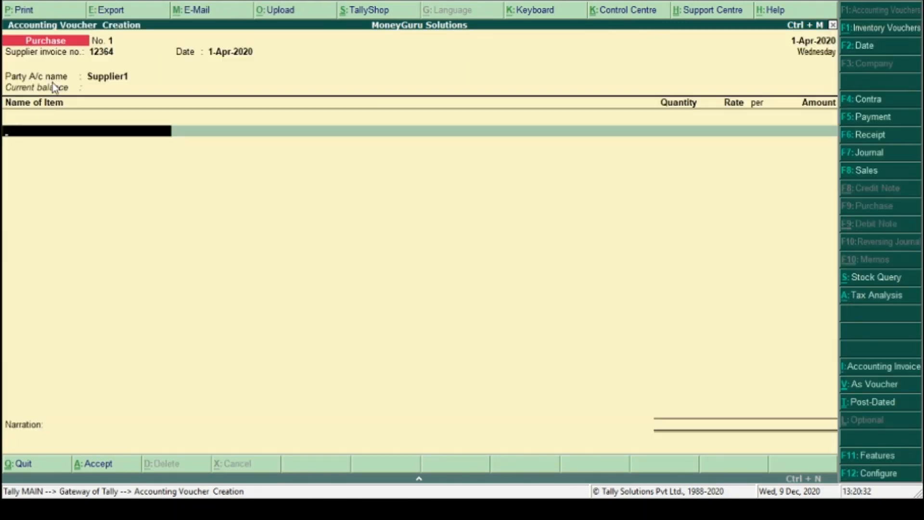
key("Down")
key("Down")
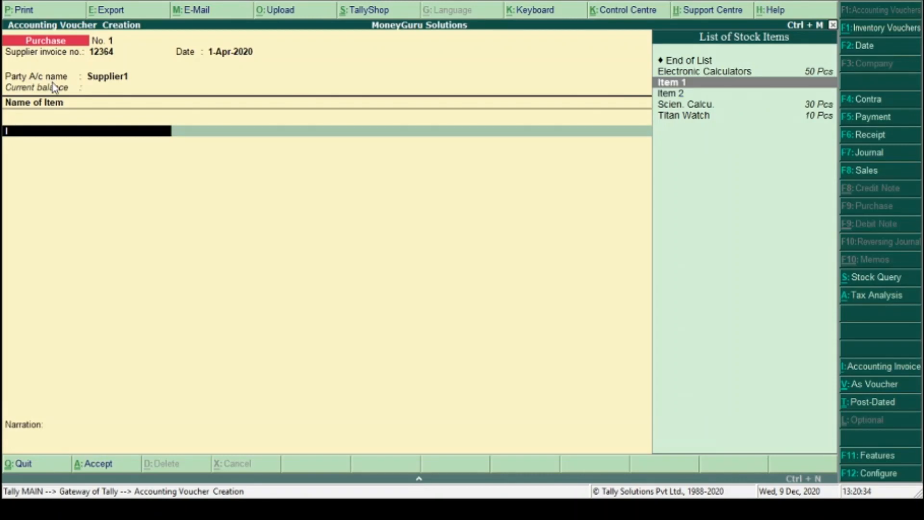
key("Return")
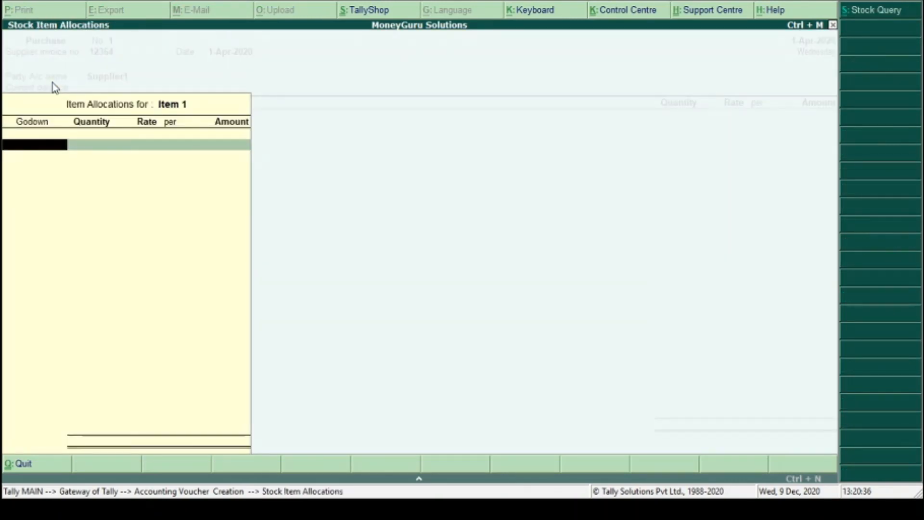
Allocate Item 1 to the Gandhi Ganj godown with a quantity of 10 Nos at a rate of 10,000 per Nos.
key("Down")
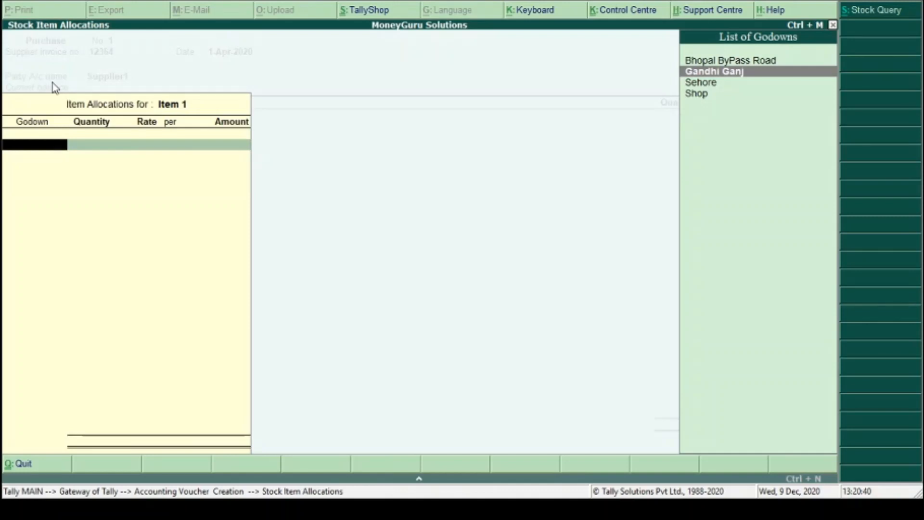
key("Return")
type("10")
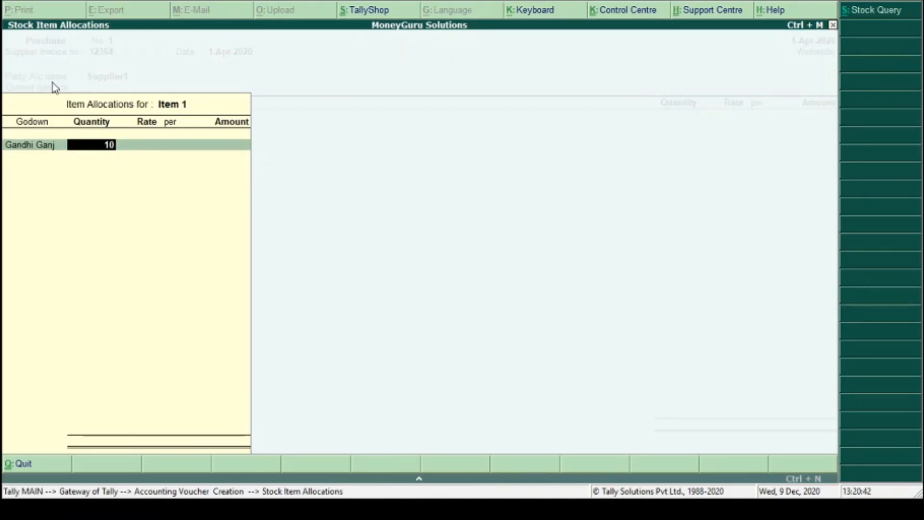
key("Return")
type("10,000")
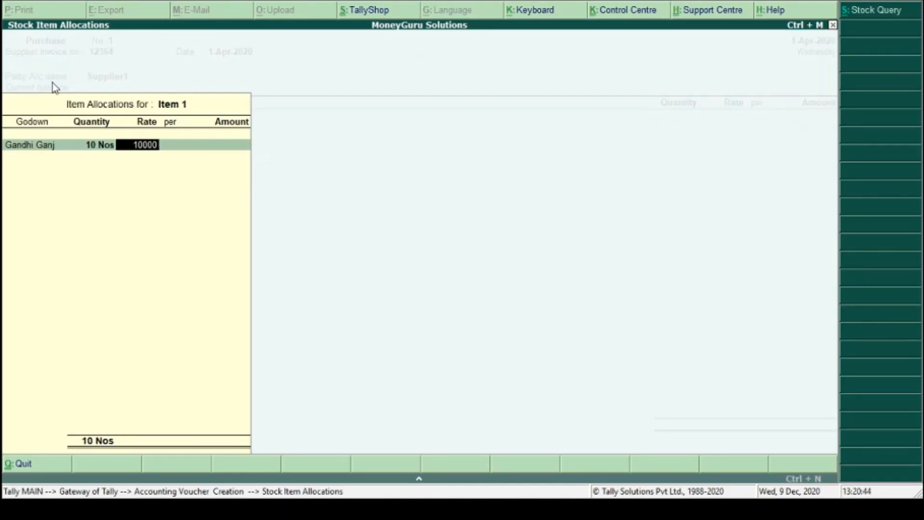
key("Return")
key("Return")
key("Return")
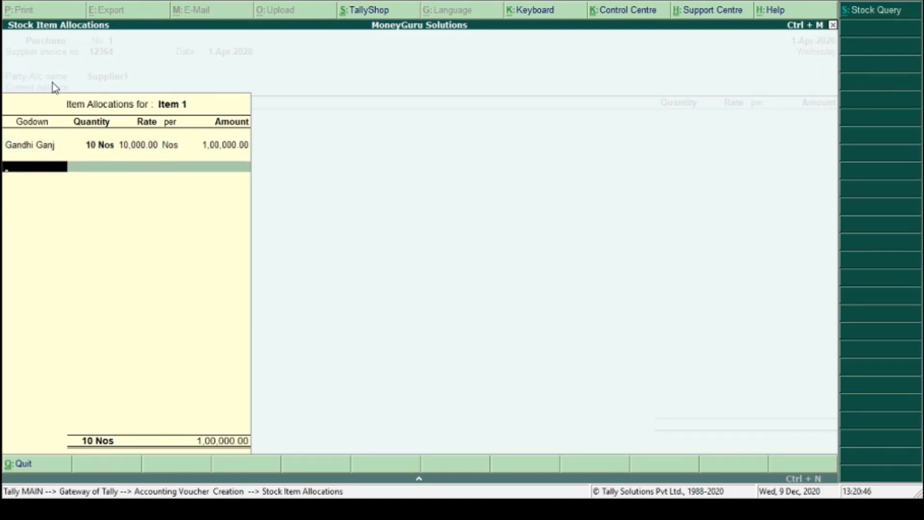
key("Return")
key("Return")
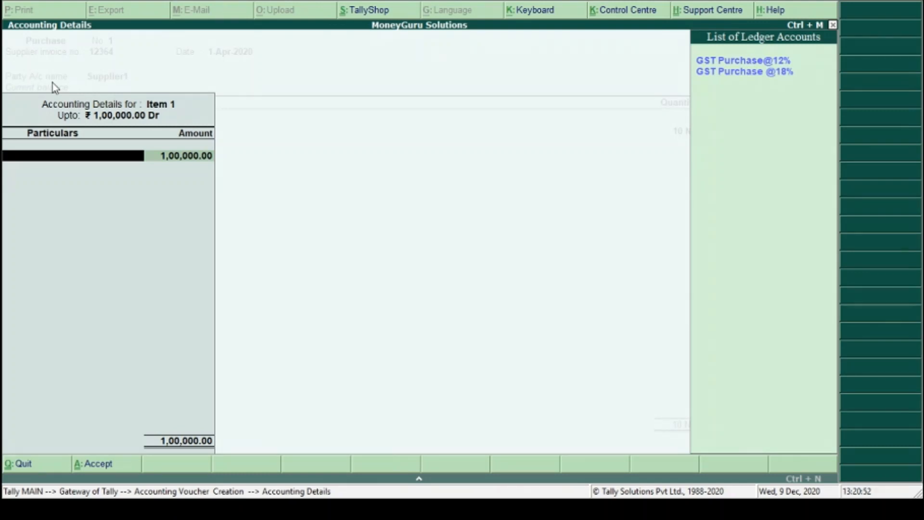
Assign Item 1's full amount to the GST Purchase@12% ledger in its accounting details.
key("Down")
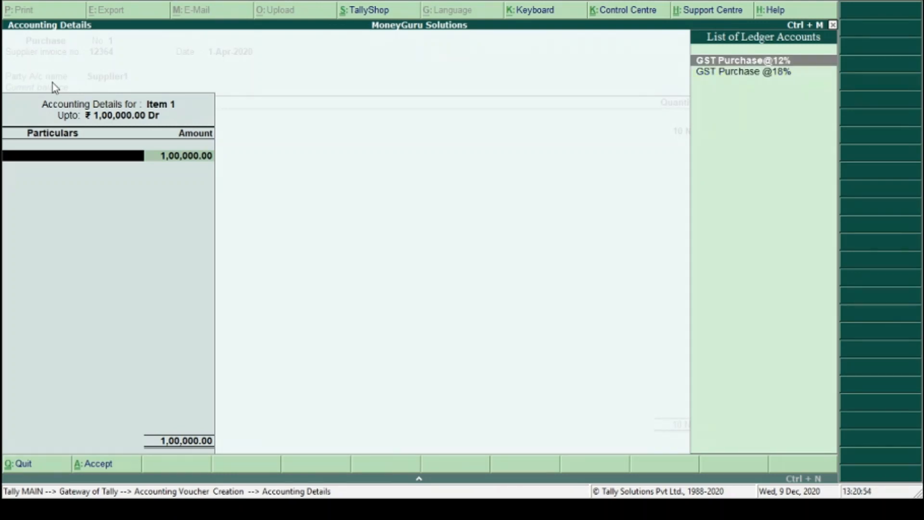
key("Down")
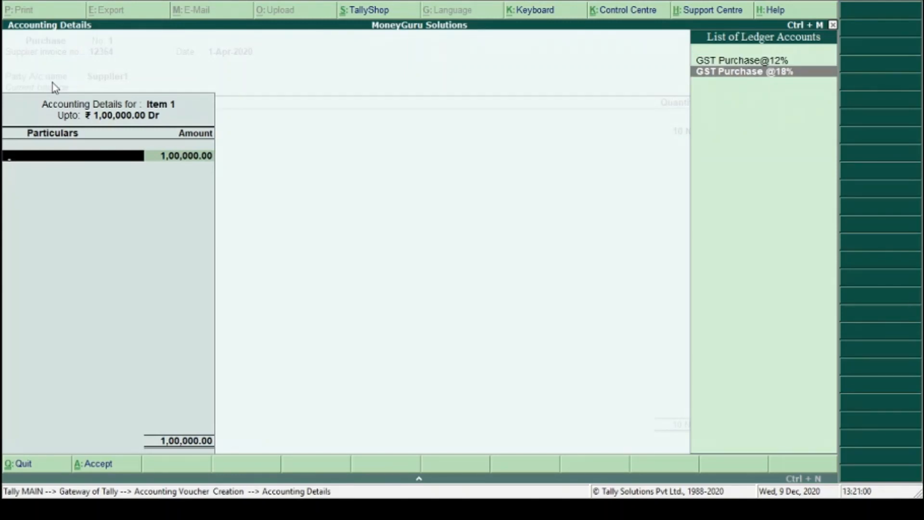
key("Up")
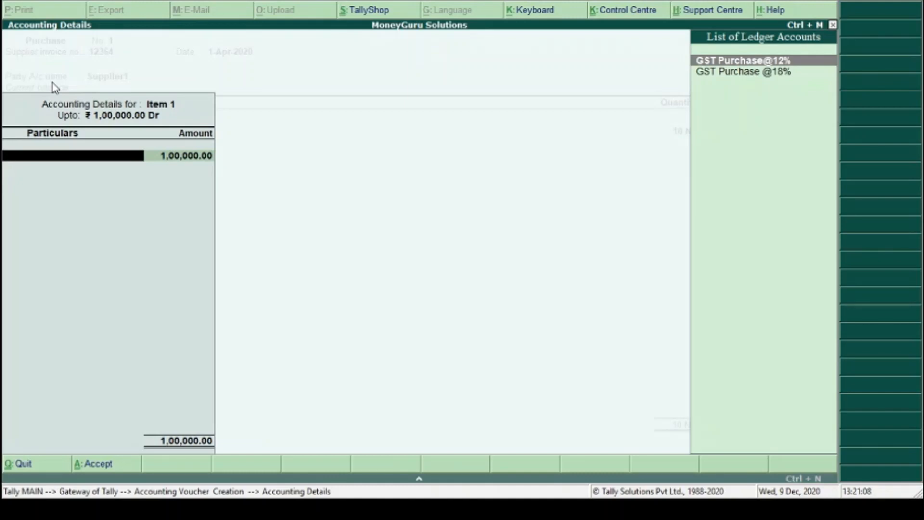
key("Return")
key("Return")
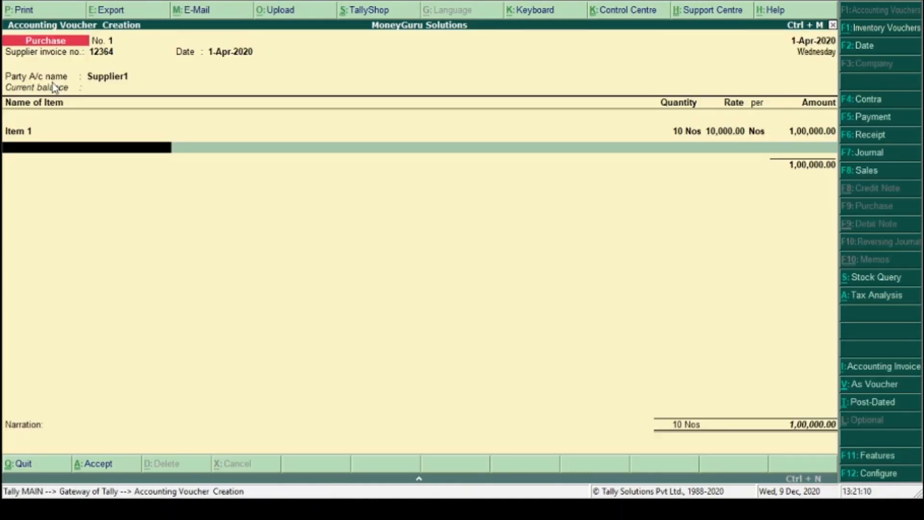
Choose Item 2 as the second stock item in the purchase voucher.
type("It")
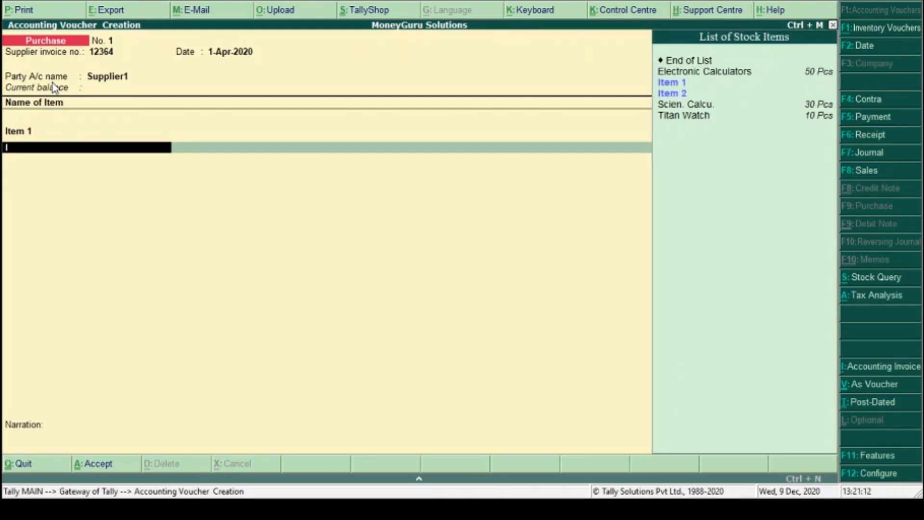
key("Down")
key("Down")
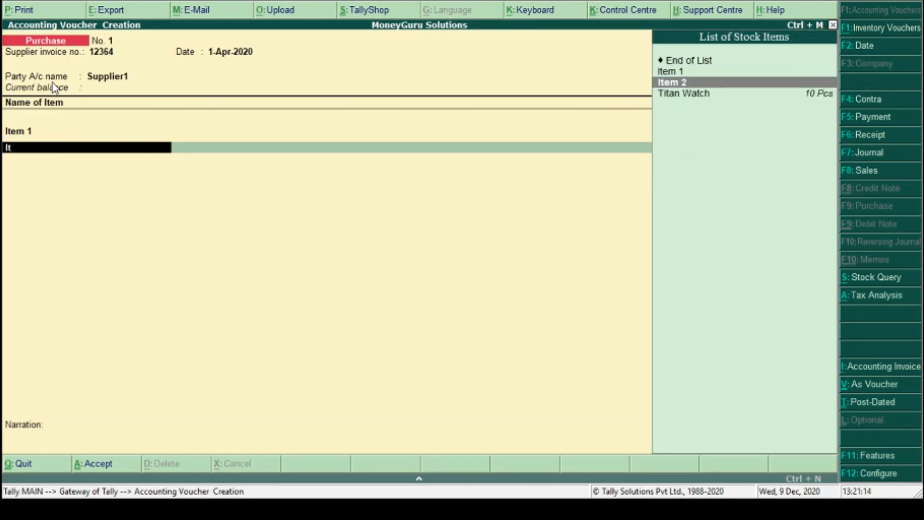
key("Return")
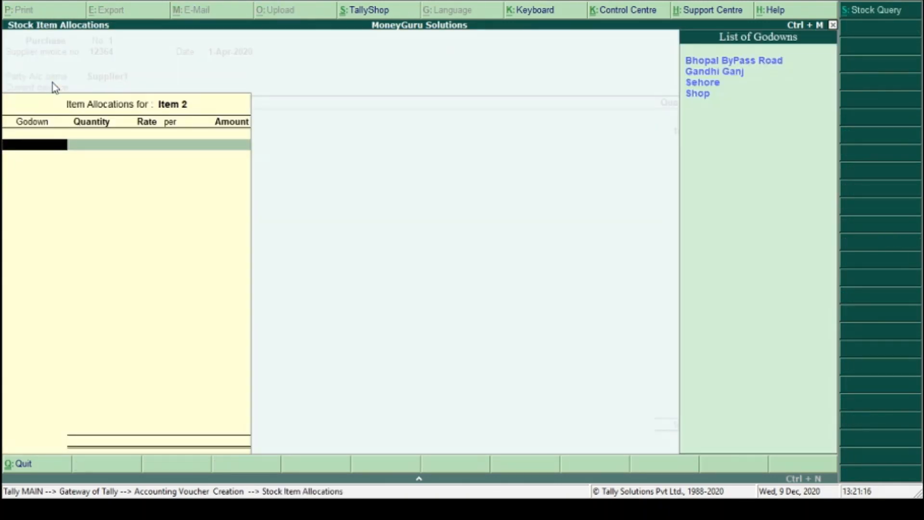
Allocate Item 2 to the Gandhi Ganj godown with a quantity of 5 Nos at a rate of 15,000 per Nos.
key("Down")
key("Down")
key("Return")
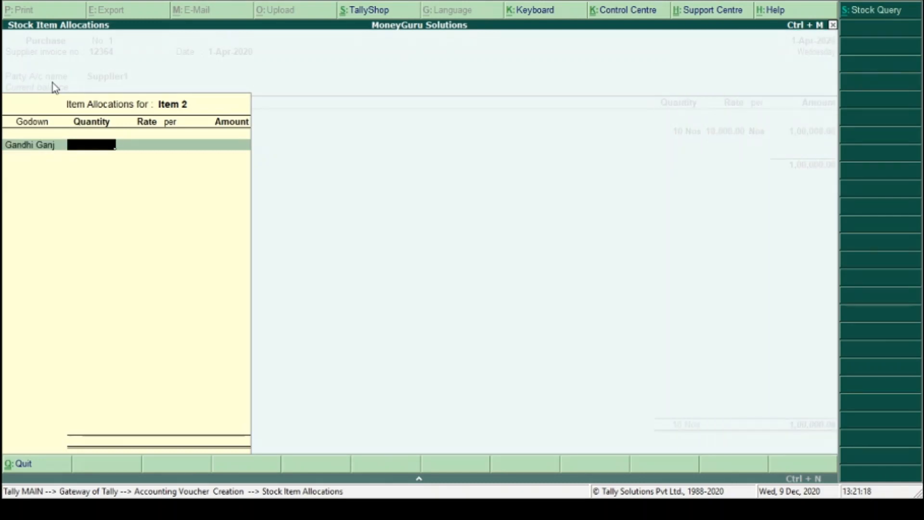
type("5")
key("Return")
type("15000")
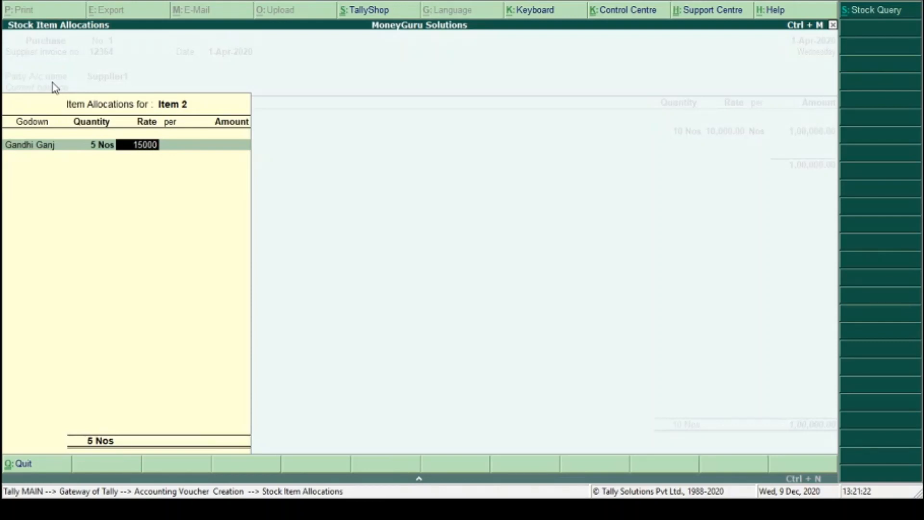
key("Return")
key("Return")
key("Return")
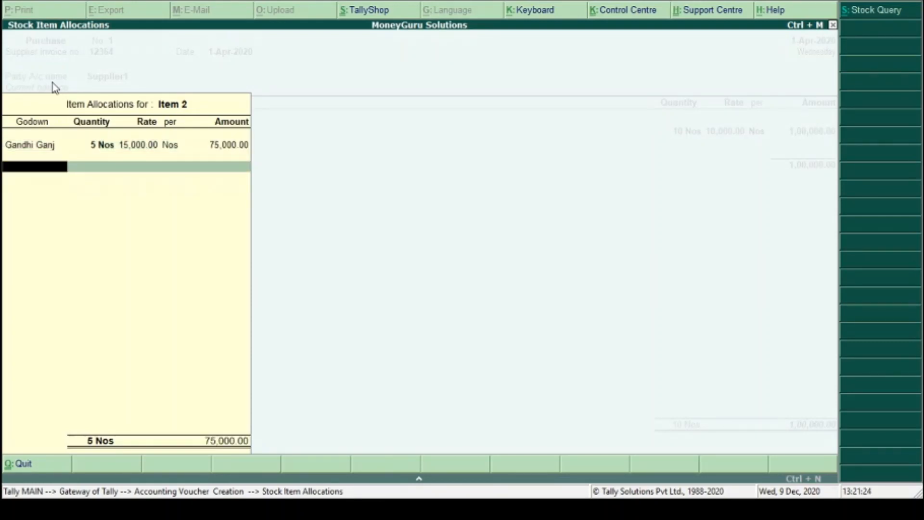
key("Return")
key("Return")
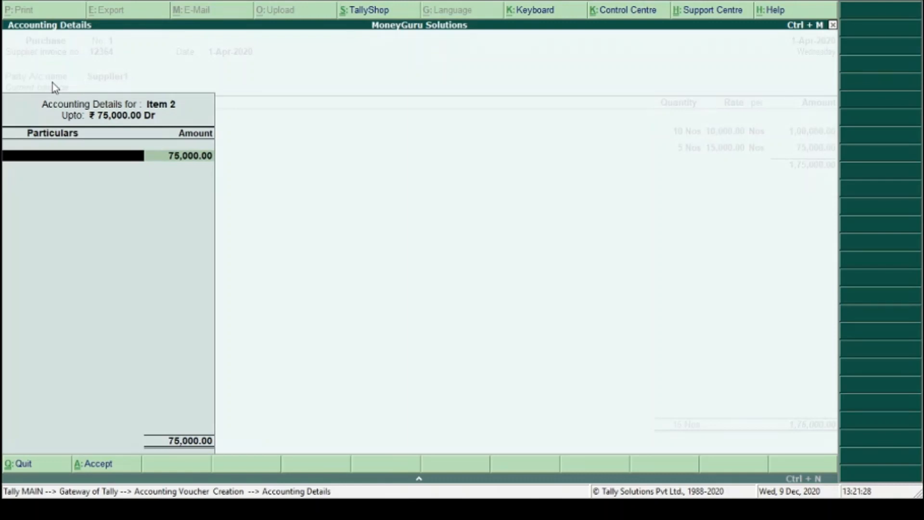
key("Down")
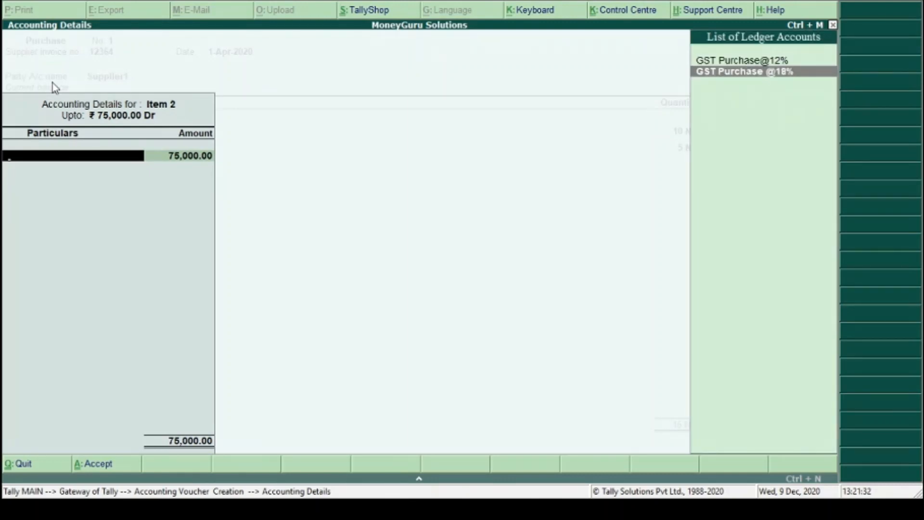
key("Return")
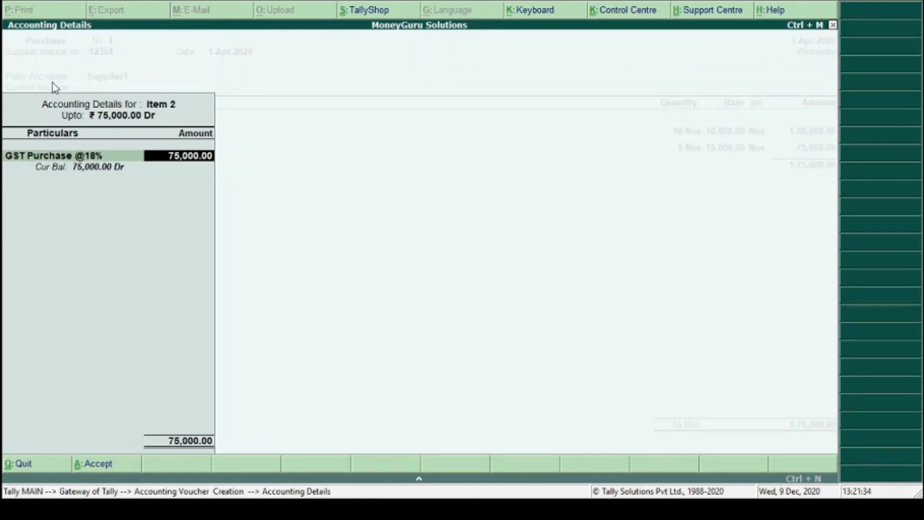
key("Return")
key("Return")
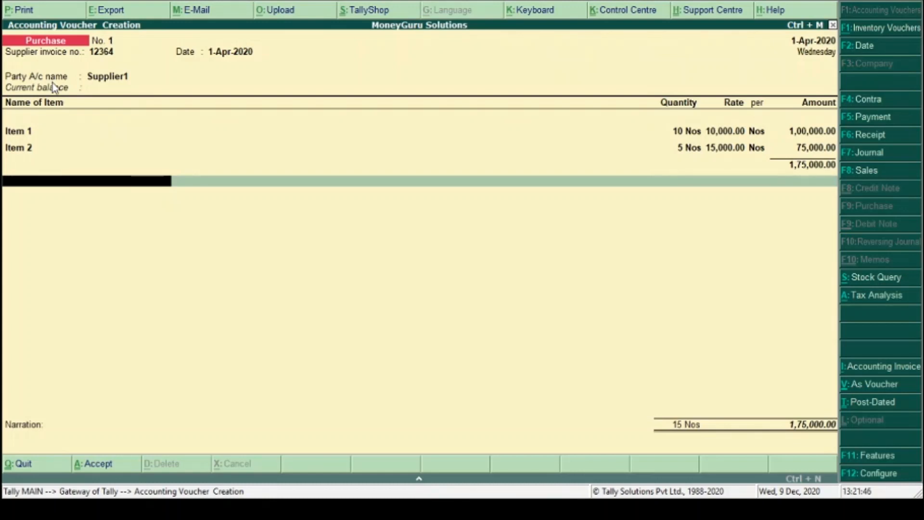
Create a CGST ledger from the voucher under Duties & Taxes, with GST as the duty type and Central Tax as the tax type.
key("Return")
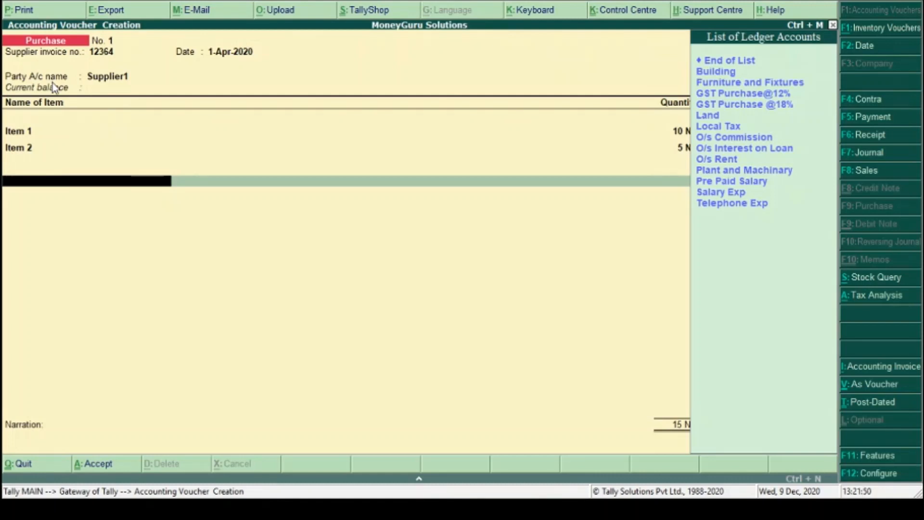
key("alt+c")
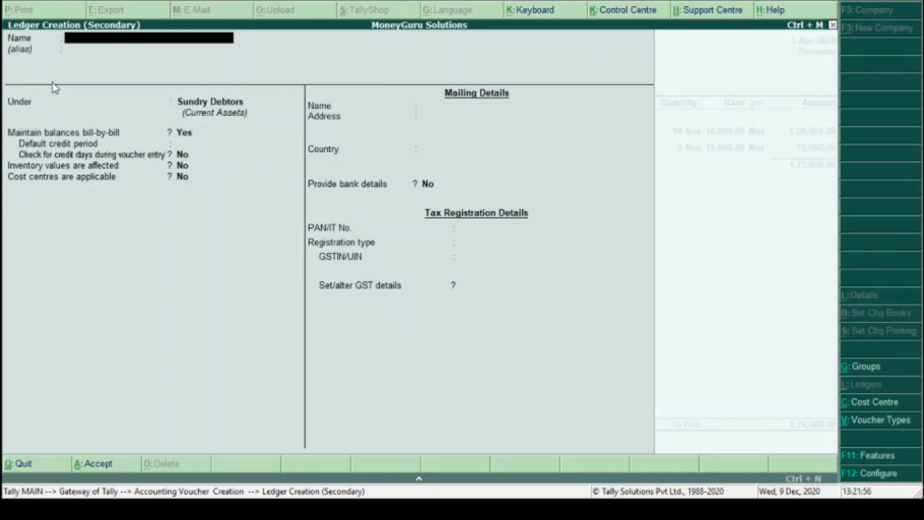
type("CGST")
key("Return")
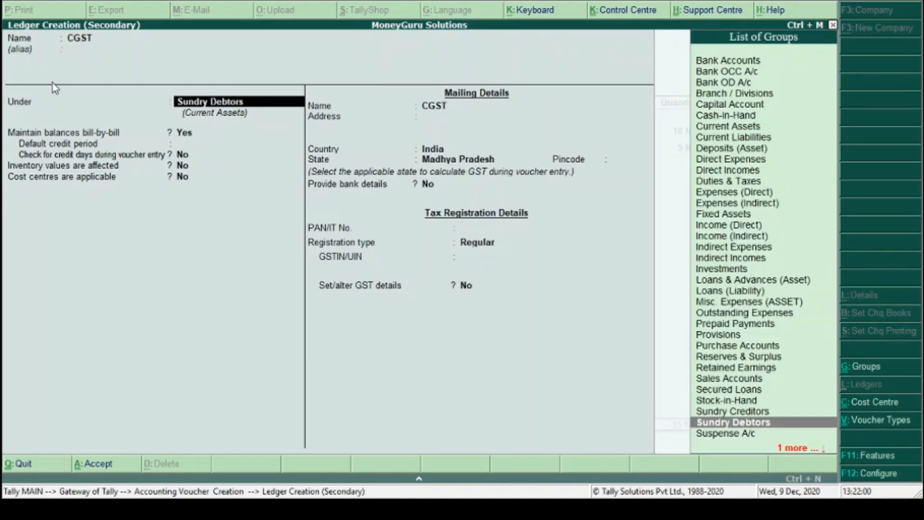
type("Du")
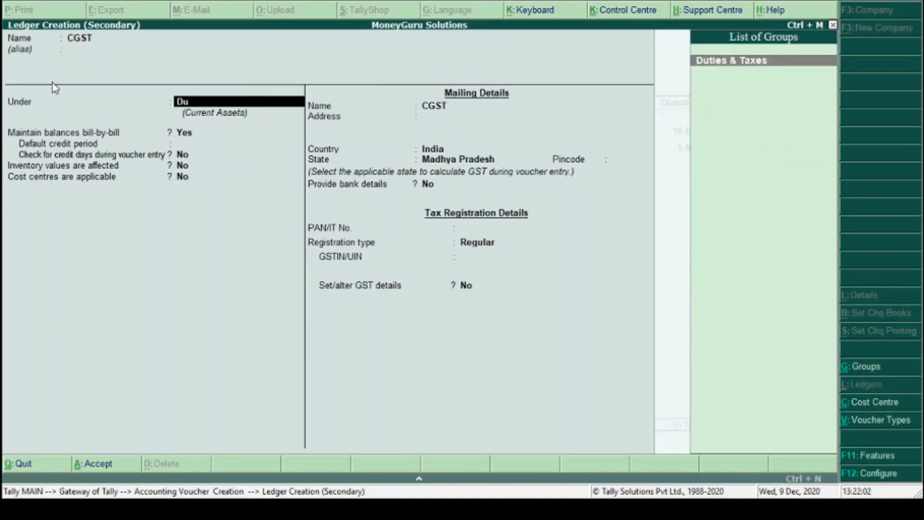
key("Return")
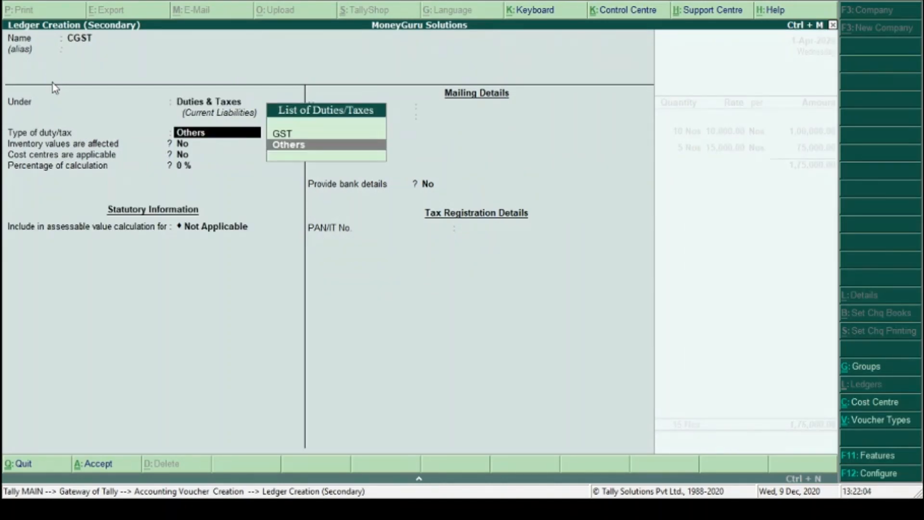
key("Up")
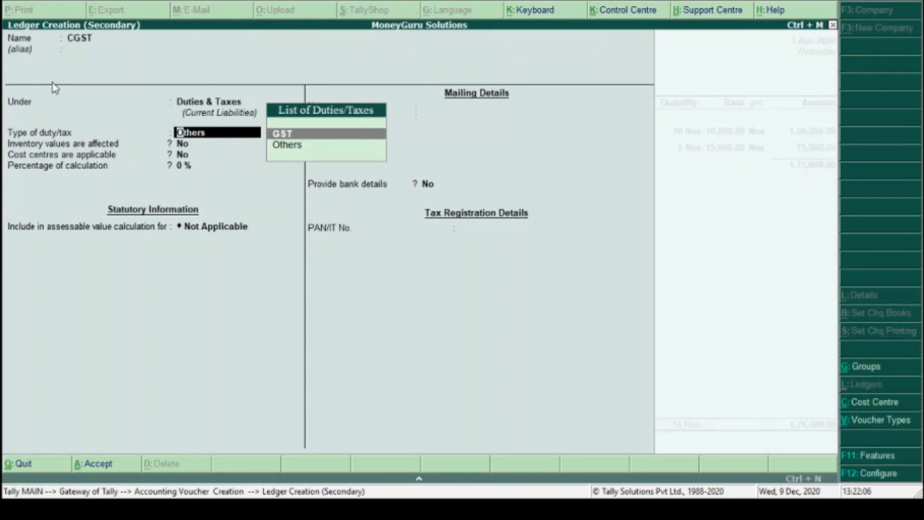
key("Return")
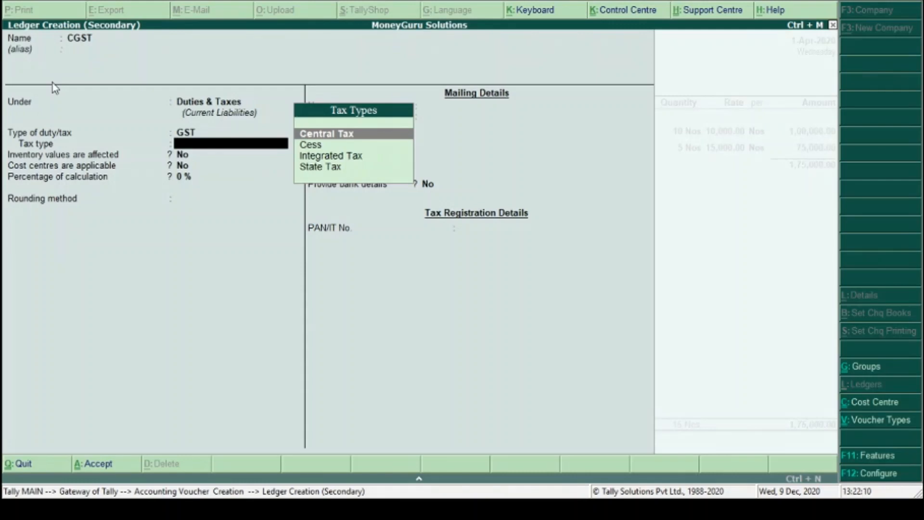
key("Return")
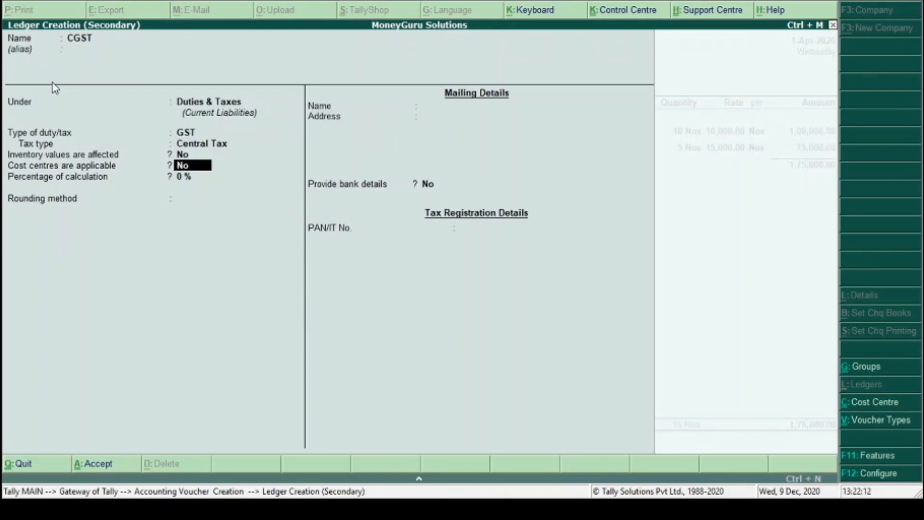
Save the CGST ledger with 0% calculation, rounding Not Applicable and no bank details, and keep its calculated amount in the voucher.
key("Return")
key("Return")
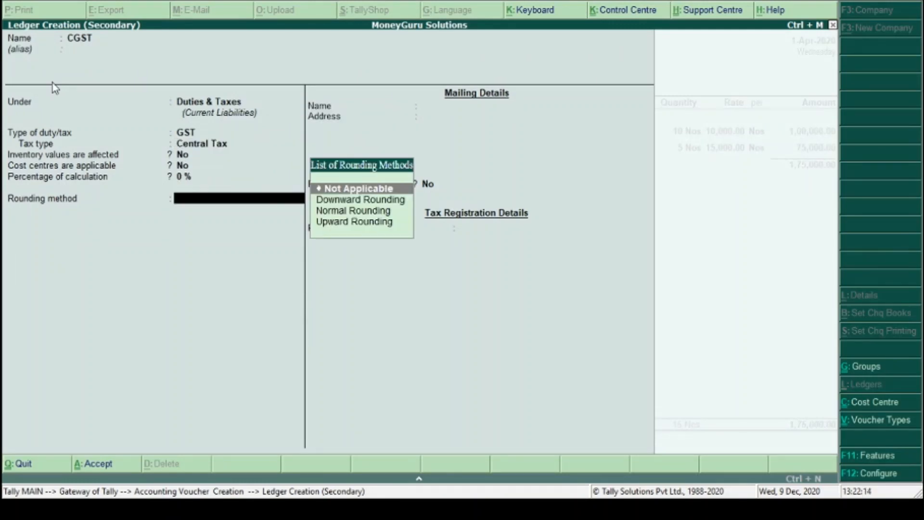
key("Return")
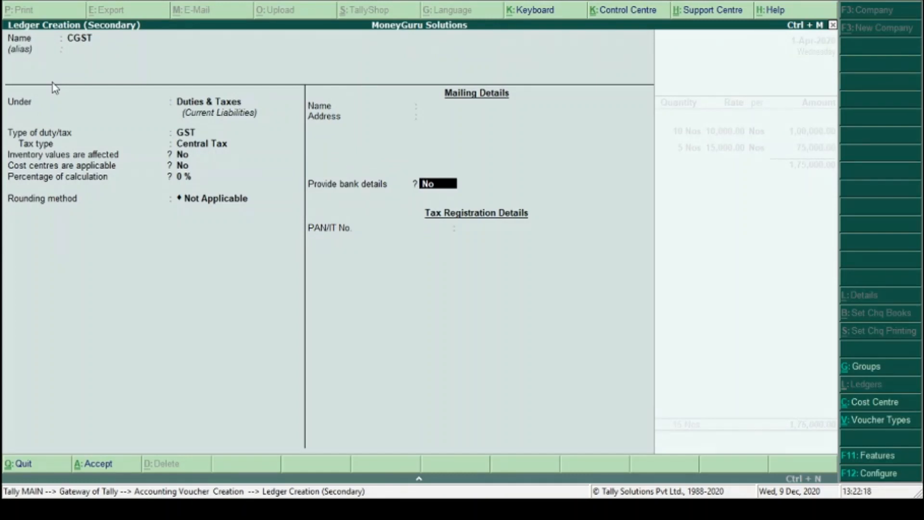
key("Return")
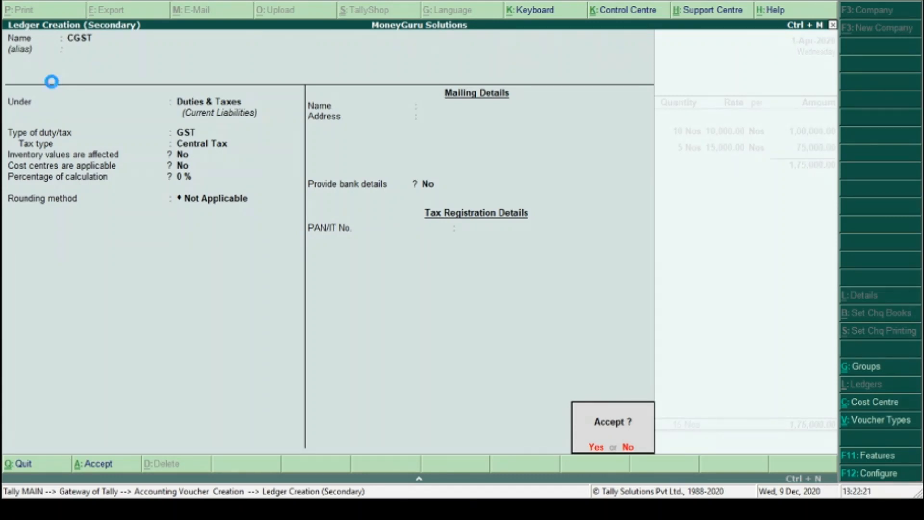
key("Return")
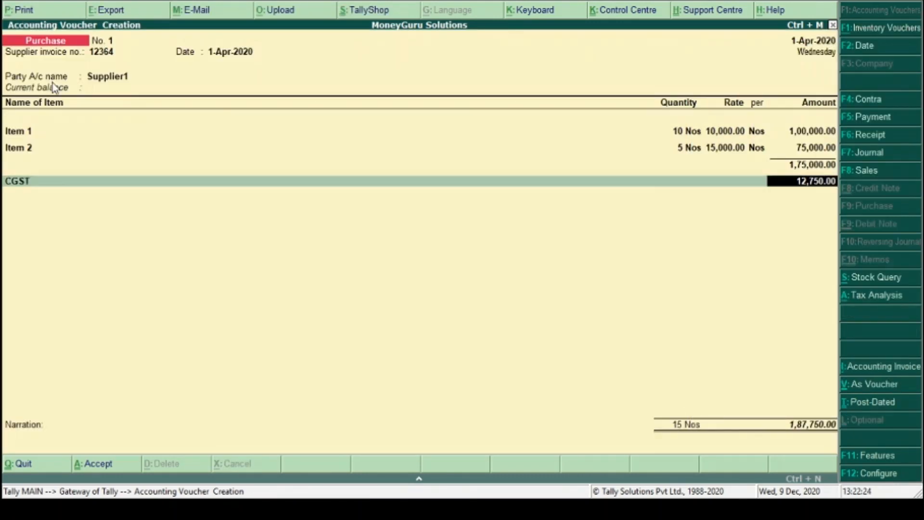
key("Return")
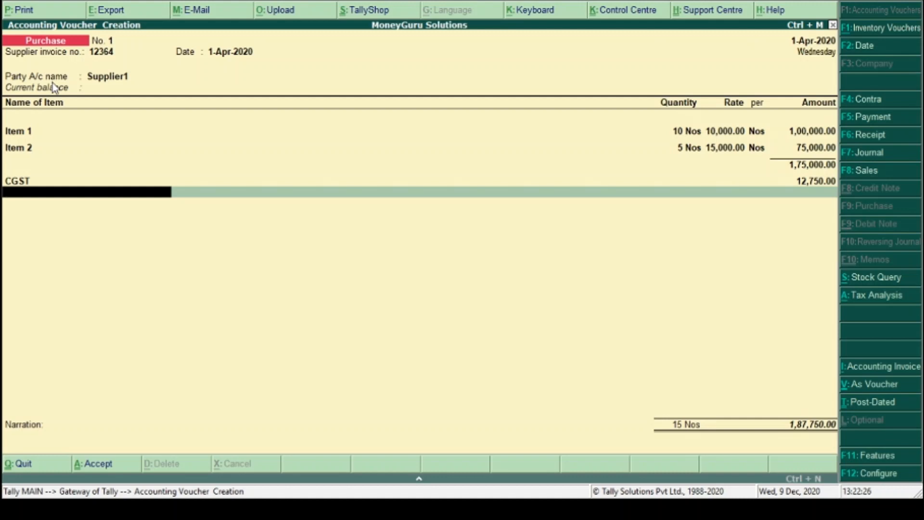
Create an SGST ledger from the voucher under Duties & Taxes, with GST as the duty type and State Tax as the tax type.
key("alt+c")
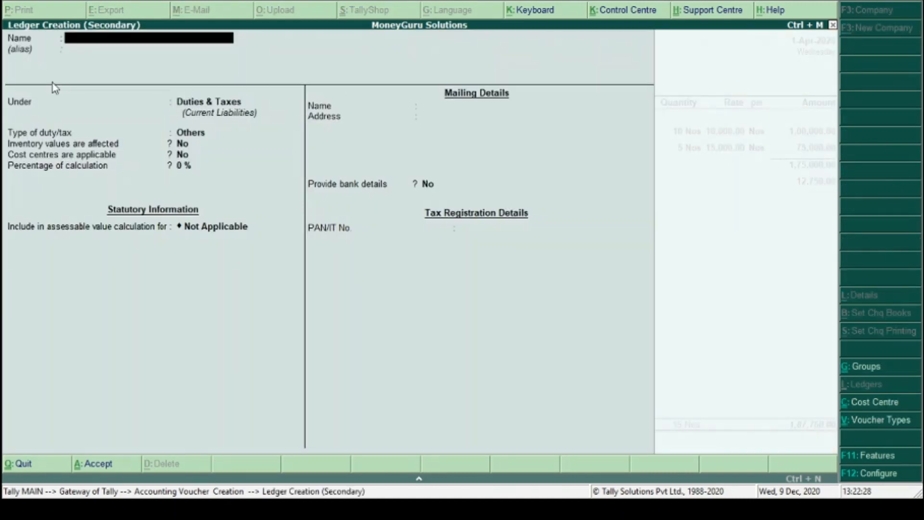
type("SGST")
key("Return")
key("Return")
key("Return")
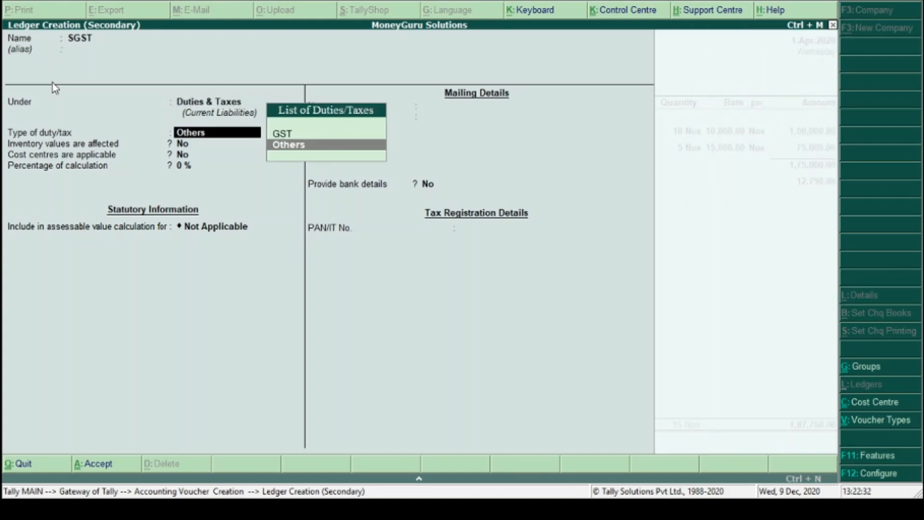
key("Up")
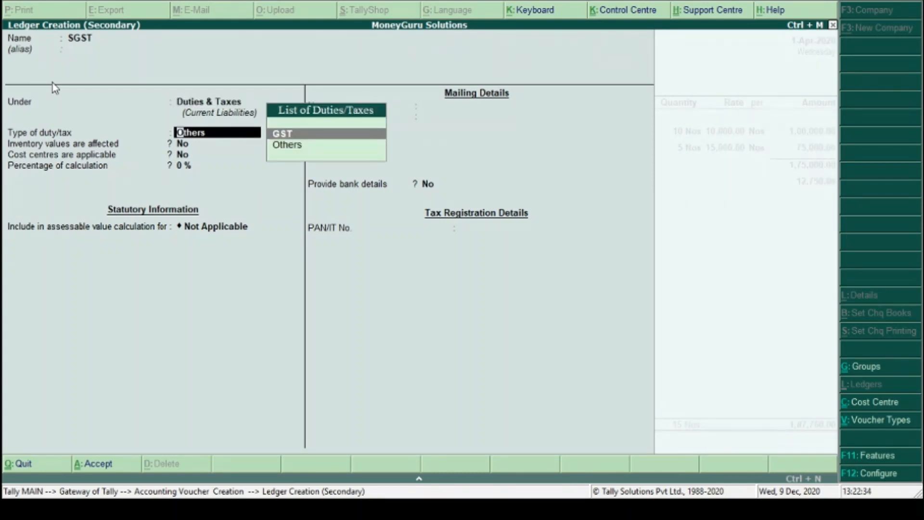
key("Return")
key("Down")
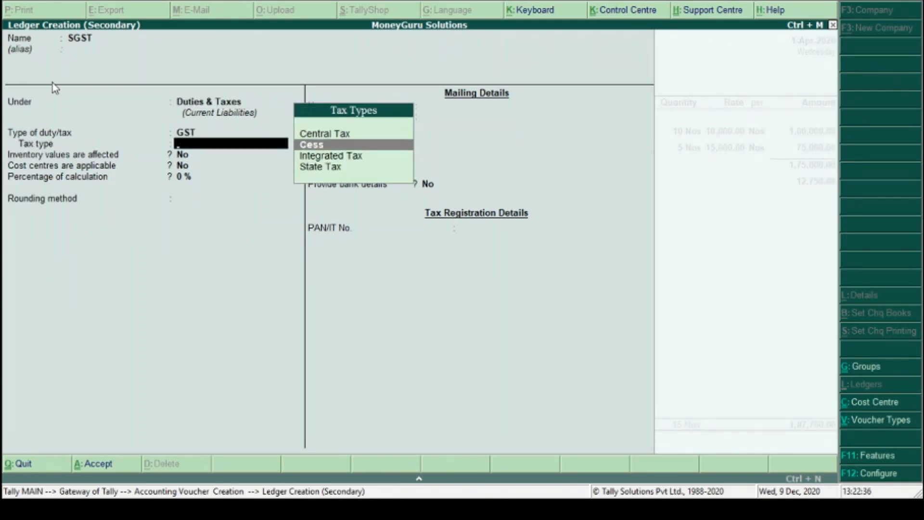
key("Down")
key("Down")
key("Return")
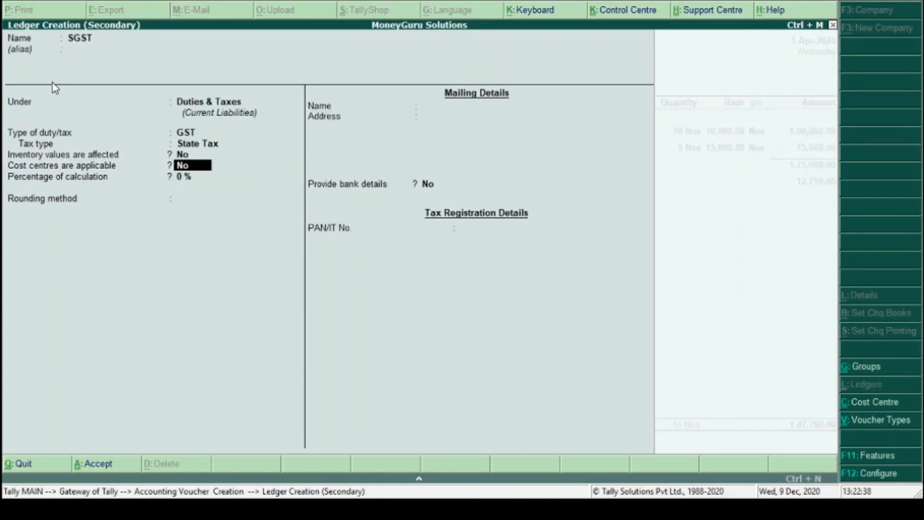
Save the SGST ledger with 0% calculation, rounding Not Applicable and no bank details, adding it to the purchase voucher.
key("Return")
key("Return")
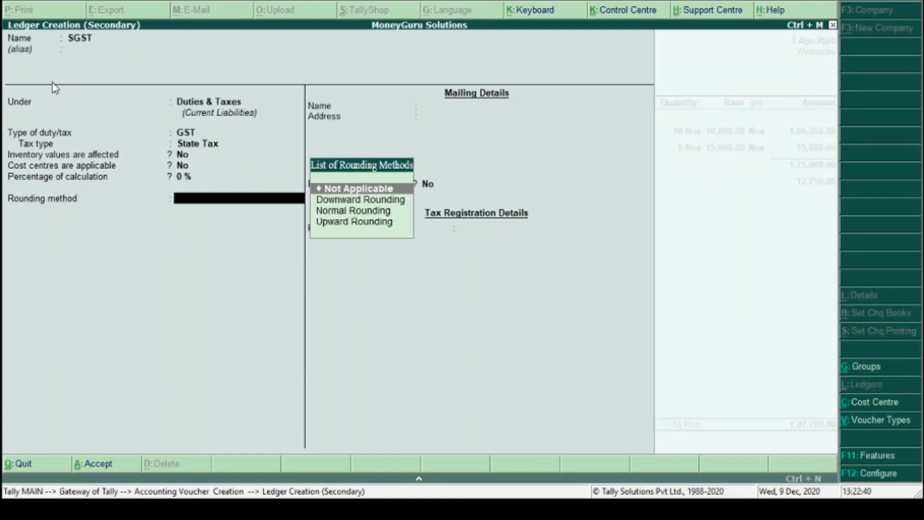
key("Return")
key("Return")
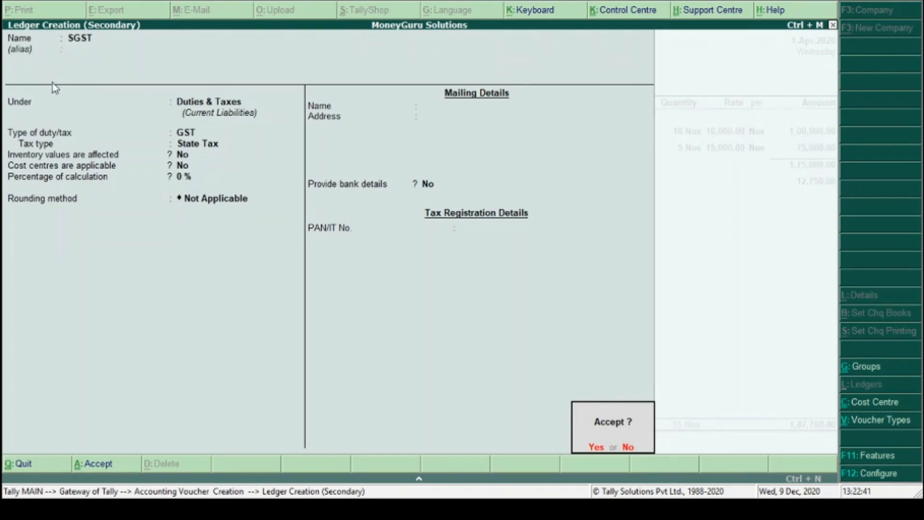
key("Return")
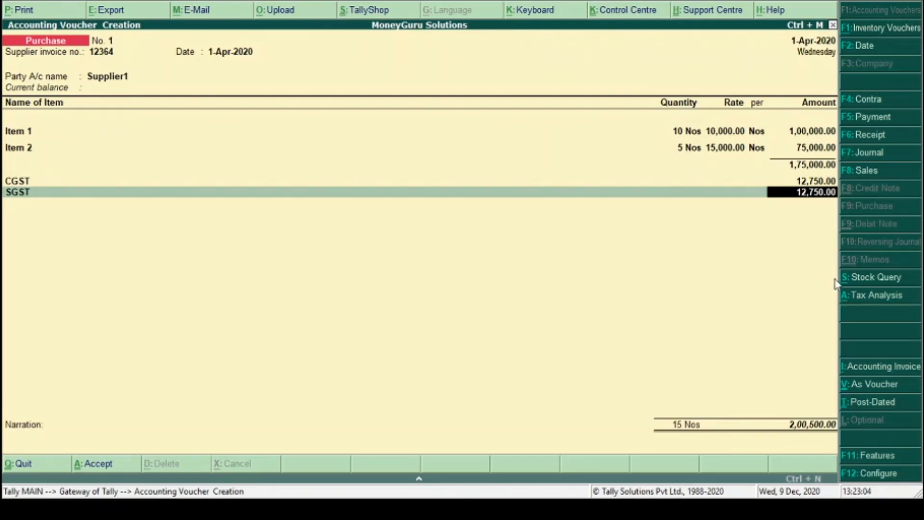
Examine the voucher's detailed tax analysis for the central and state tax on each item.
left_click(861, 298)
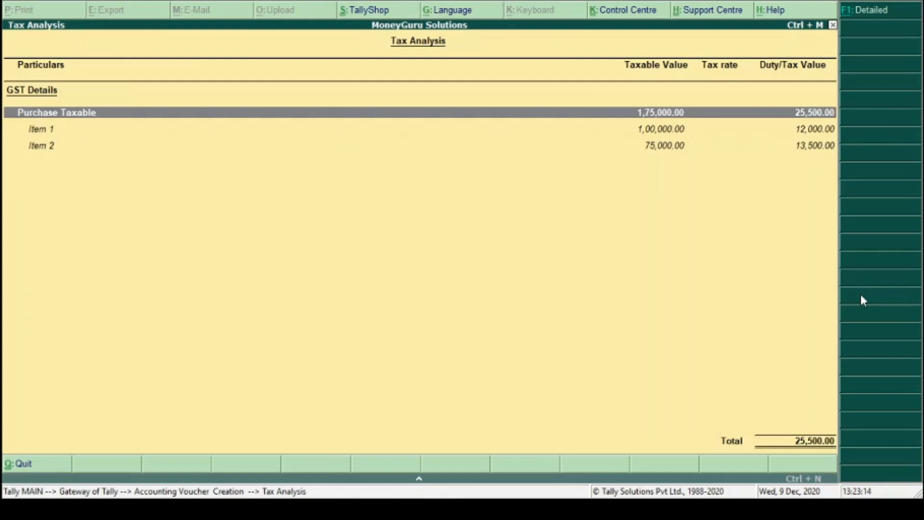
key("alt+F1")
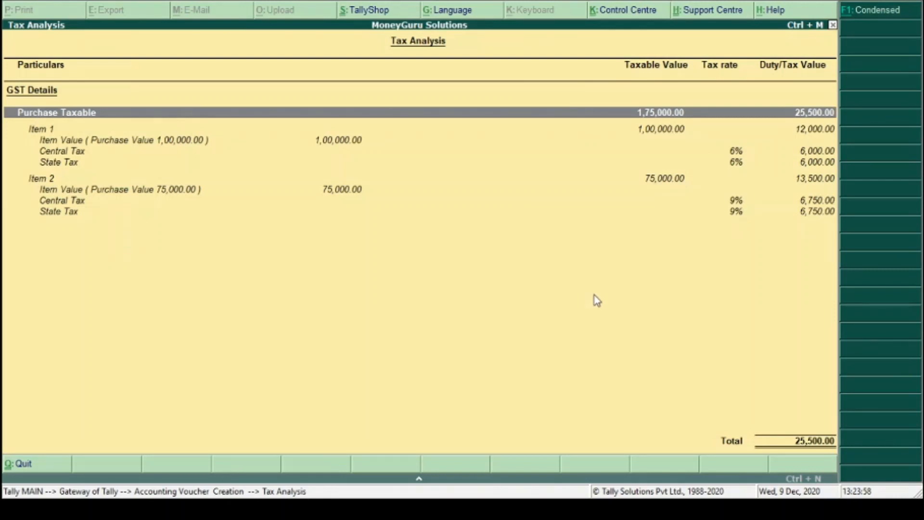
key("Escape")
Keep the calculated SGST amount, end the ledger entries without a narration and save the purchase voucher.
key("Return")
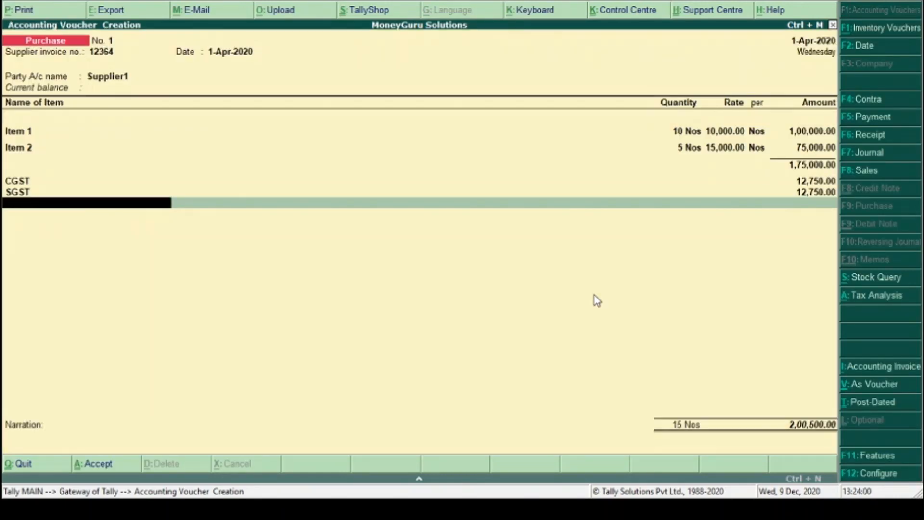
key("Return")
key("Return")
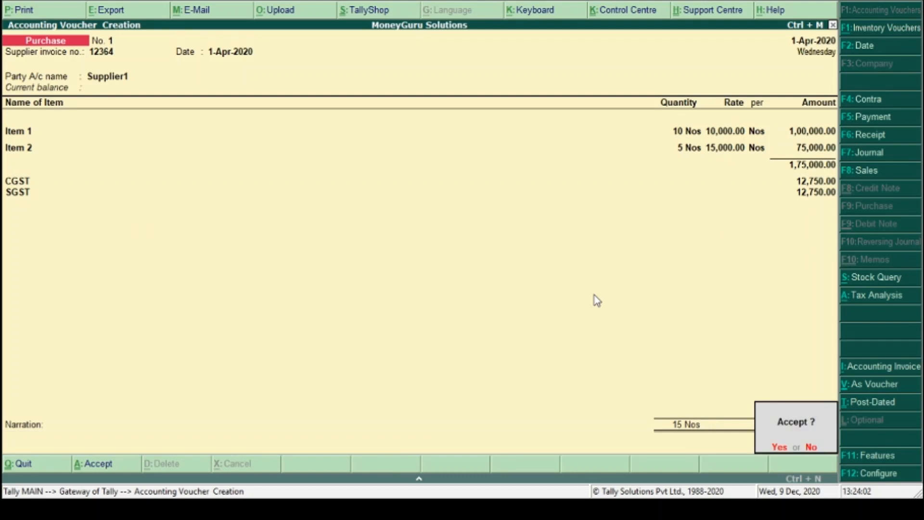
key("Return")
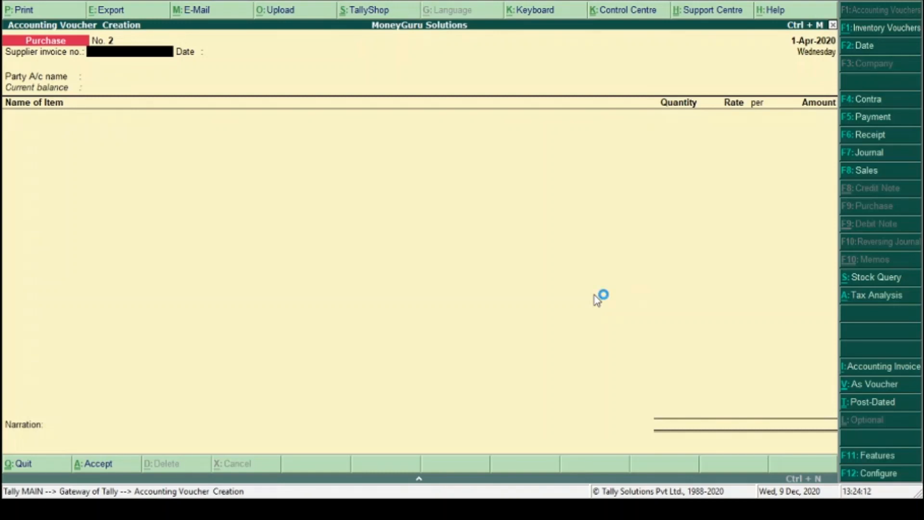
Start a sales voucher with the reference number 3254.
key("F8")
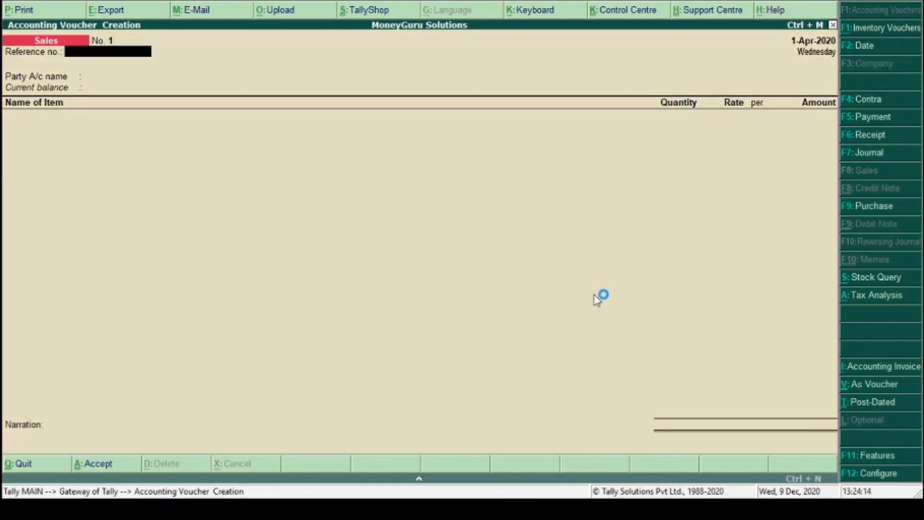
type("3254")
key("Return")
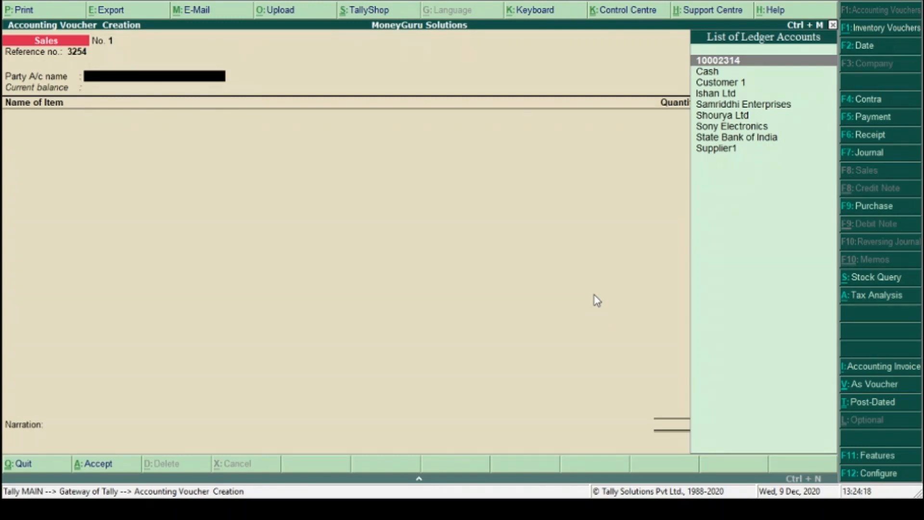
Set Customer 1 as the sales voucher's party account and accept the party details without changes.
key("Down")
key("Down")
key("Down")
key("Down")
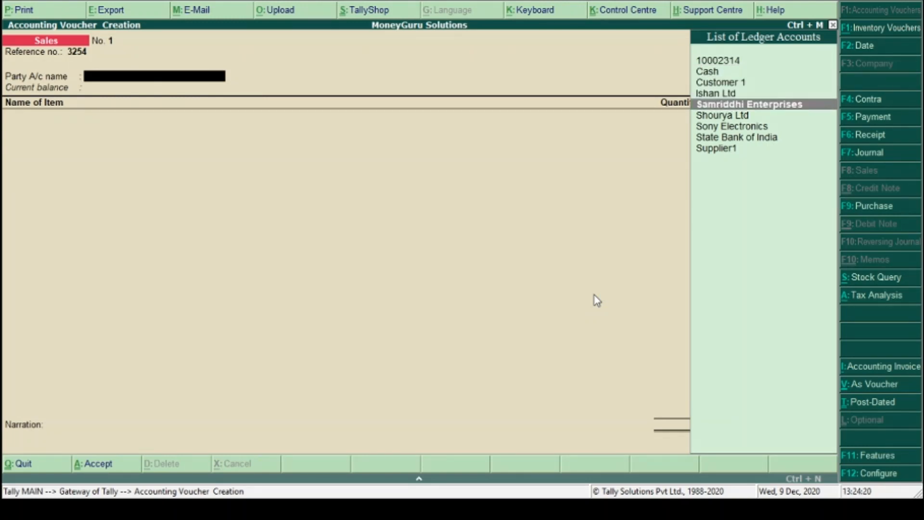
key("Up")
key("Up")
key("Return")
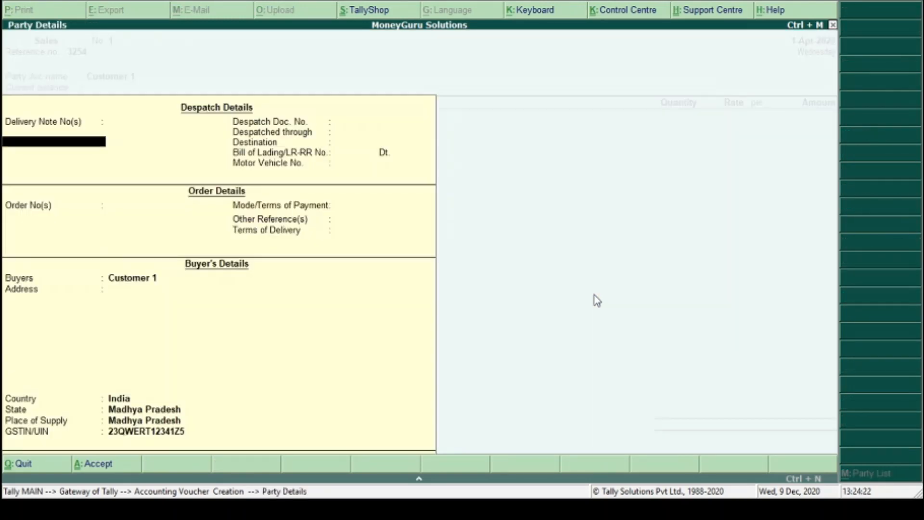
key("ctrl+a")
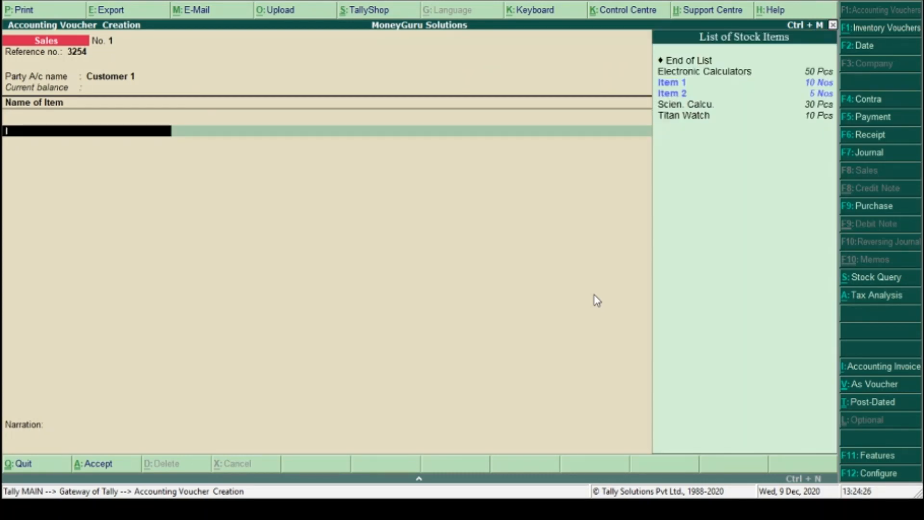
Add Item 2 to the sales voucher with 4 Nos from the Gandhi Ganj godown at a rate of 18,000.
key("Down")
key("Down")
key("Down")
key("Return")
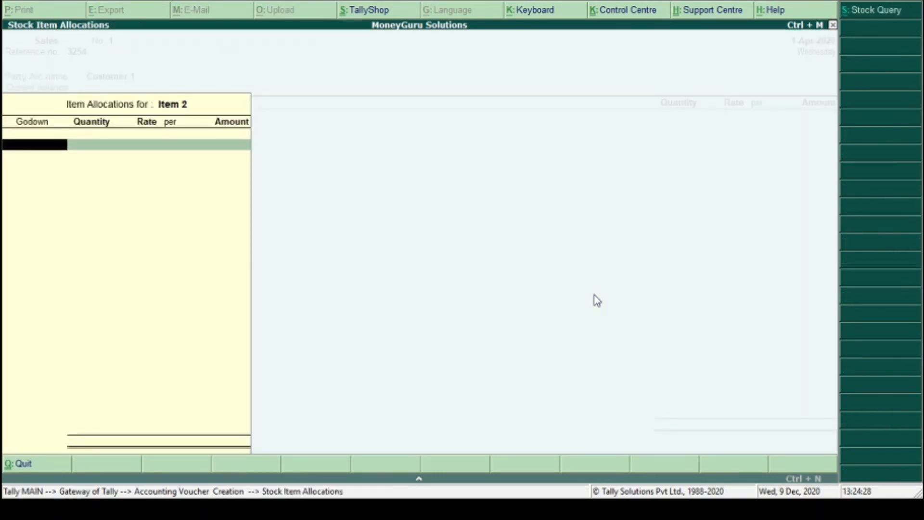
key("Down")
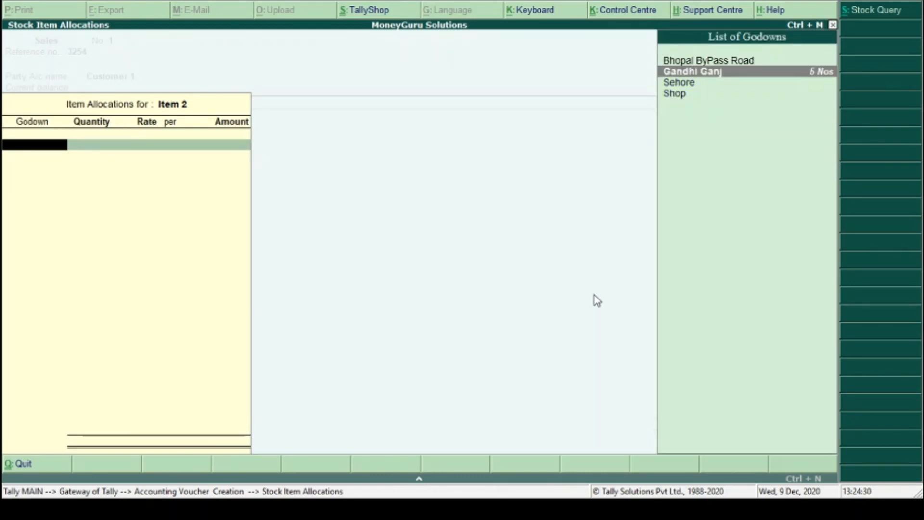
key("Return")
type("4")
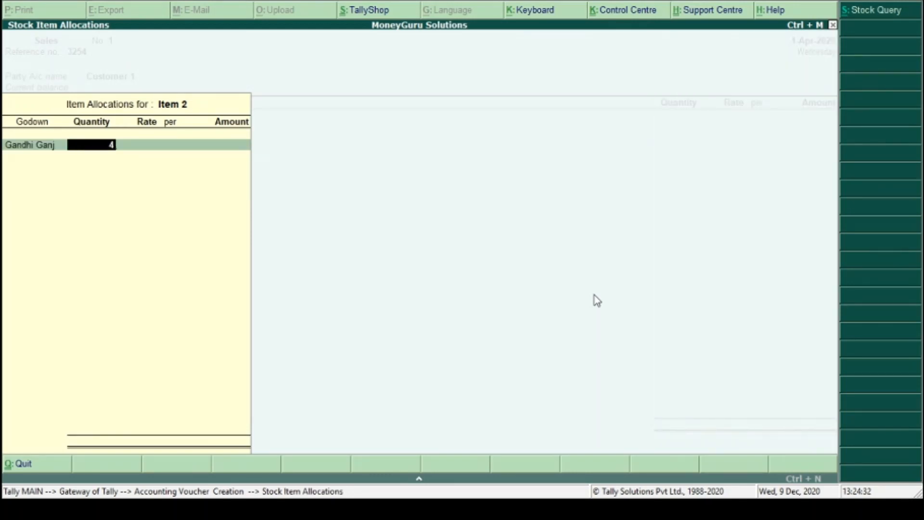
key("Return")
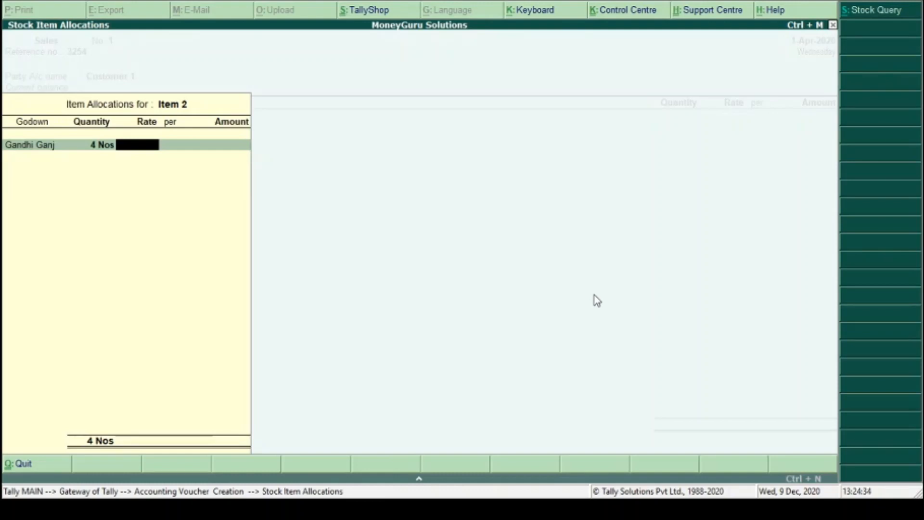
type("18000")
key("Return")
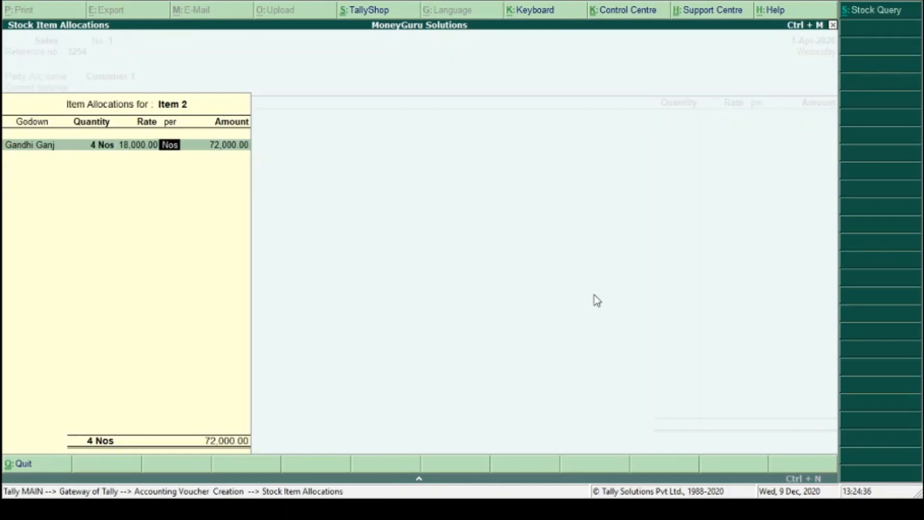
key("Return")
key("Return")
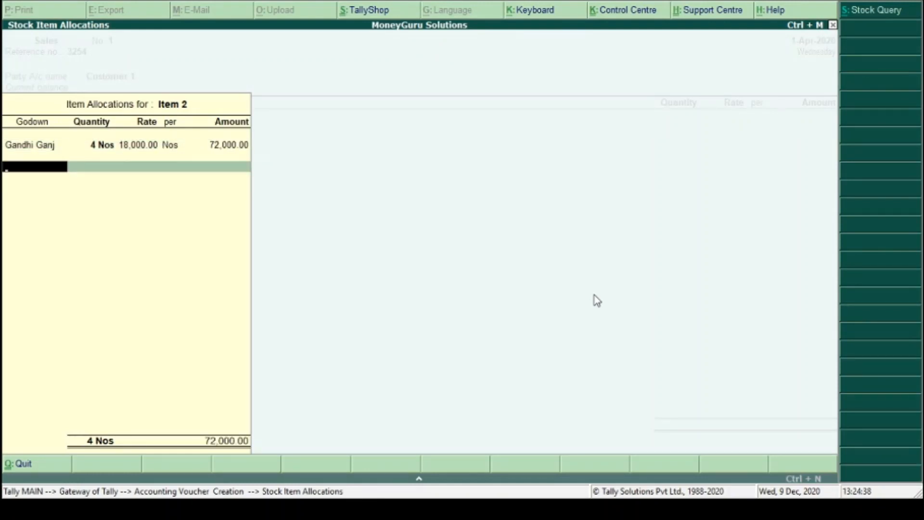
key("Return")
Allocate Item 2's full amount to the GST Sales@18% ledger.
key("Return")
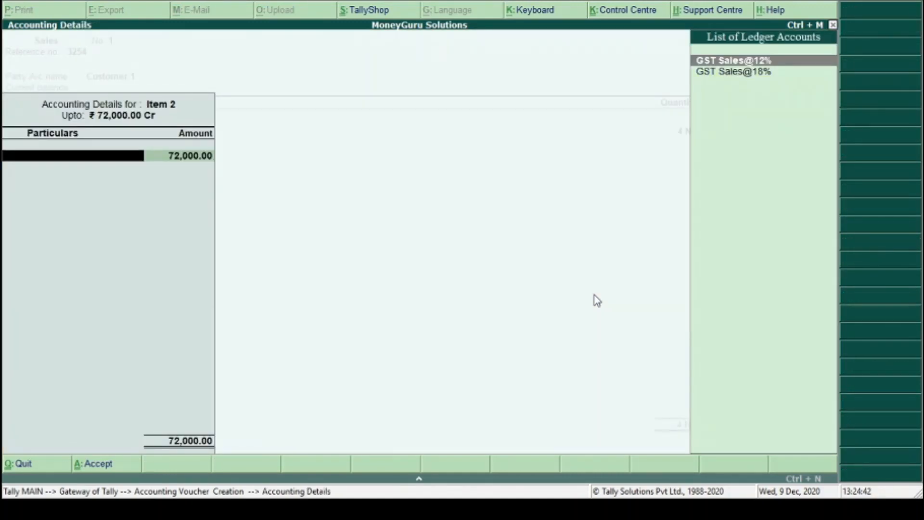
key("Down")
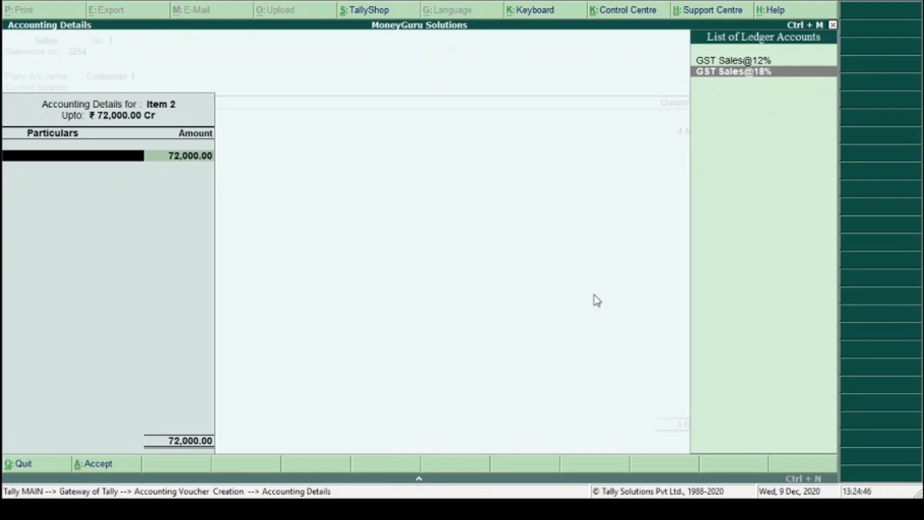
key("Return")
key("Return")
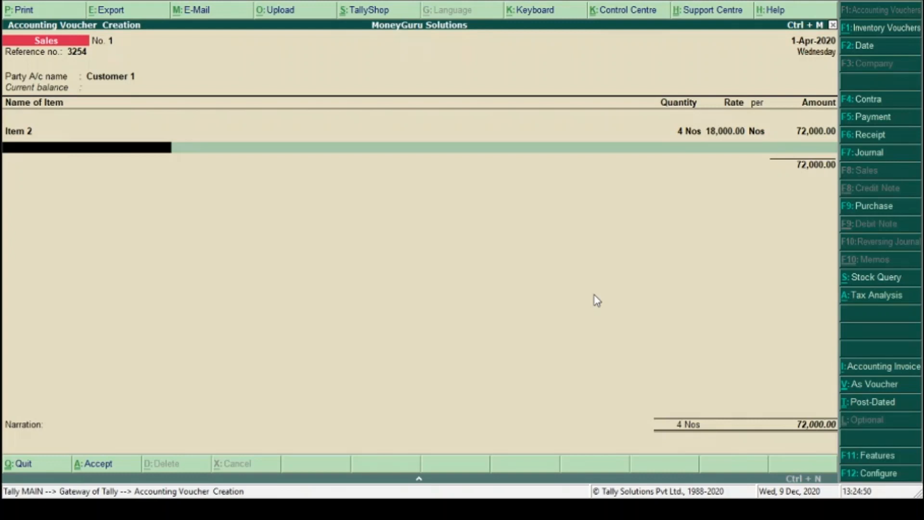
Add Item 1 to the sales voucher with 4 Nos from the Gandhi Ganj godown at a rate of 14,000.
type("I")
key("Up")
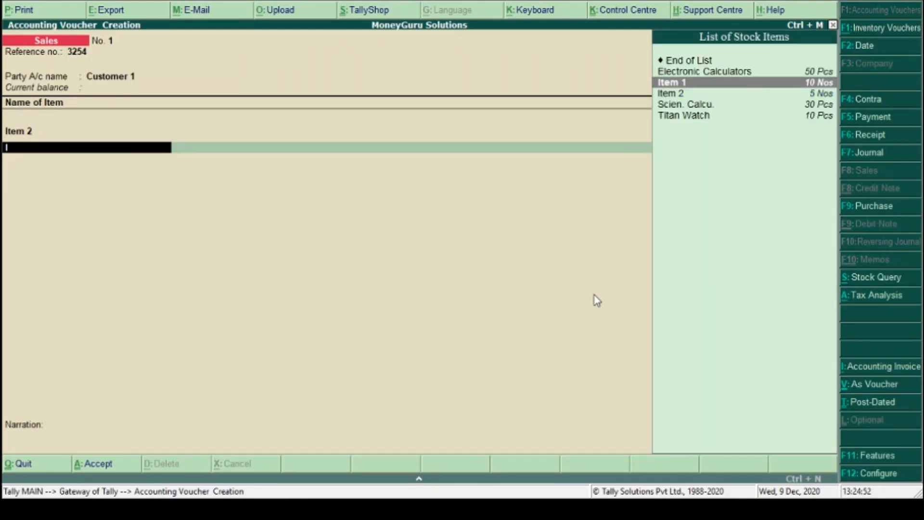
key("Return")
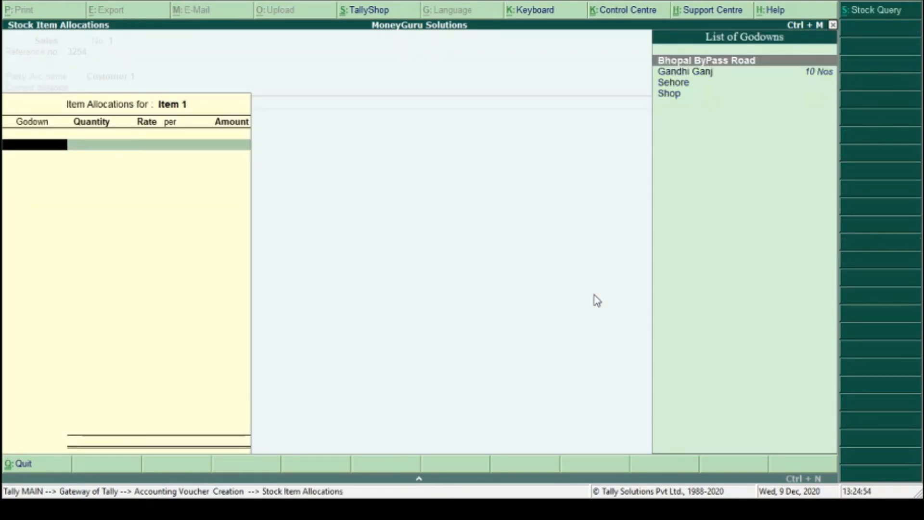
key("Down")
key("Return")
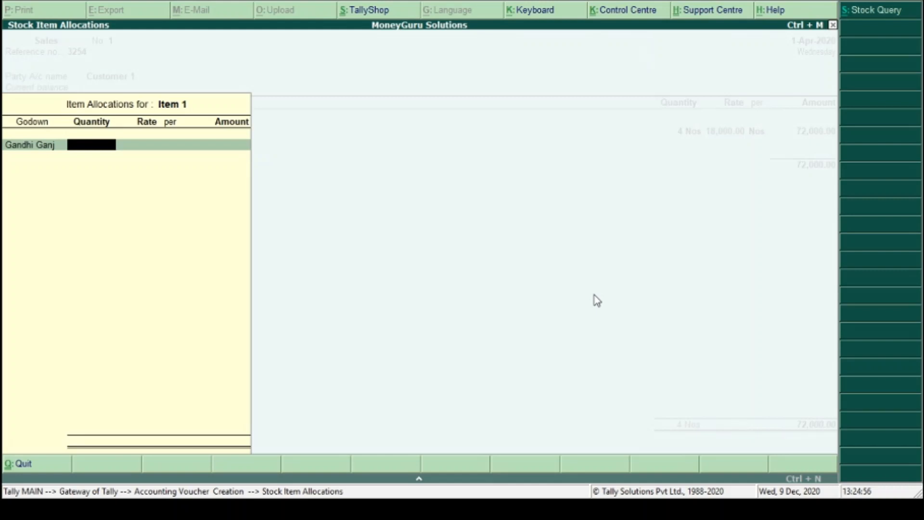
type("4")
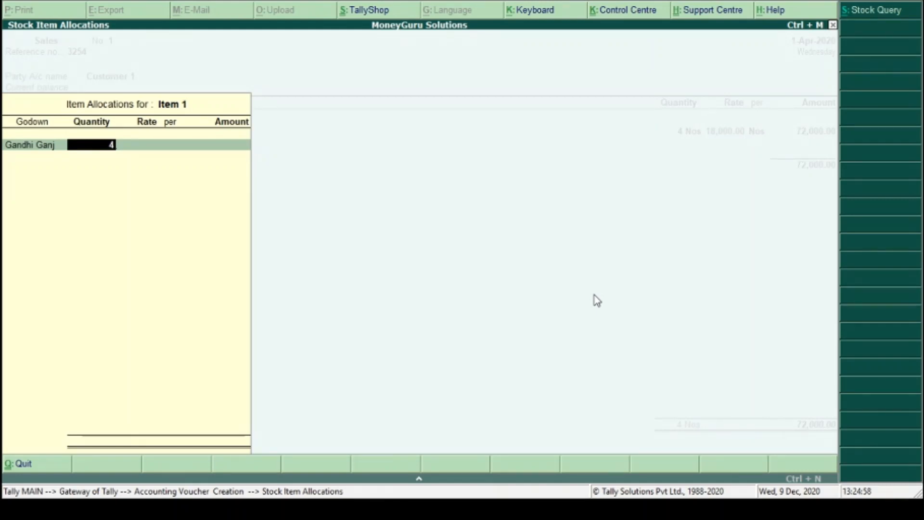
key("Return")
type("1")
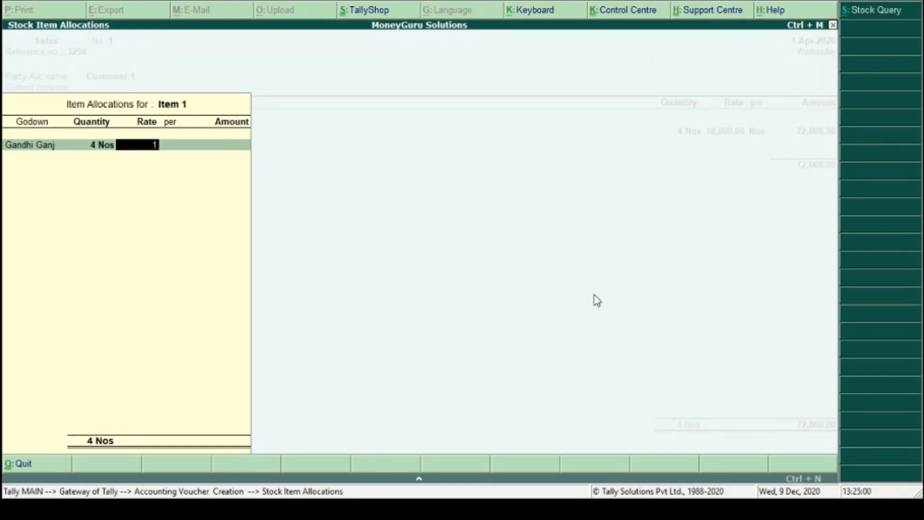
type("4000")
key("Return")
key("Return")
key("Return")
key("Return")
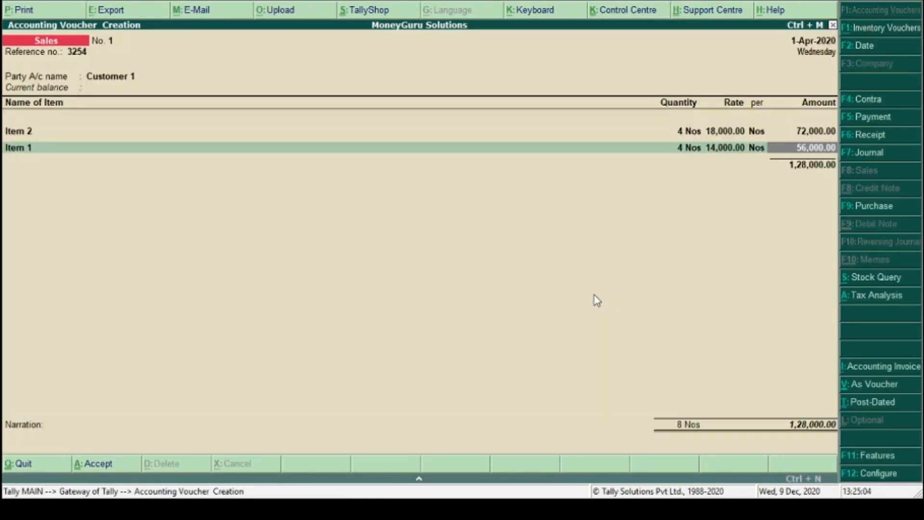
Allocate Item 1's full amount to the GST Sales@12% ledger.
key("Return")
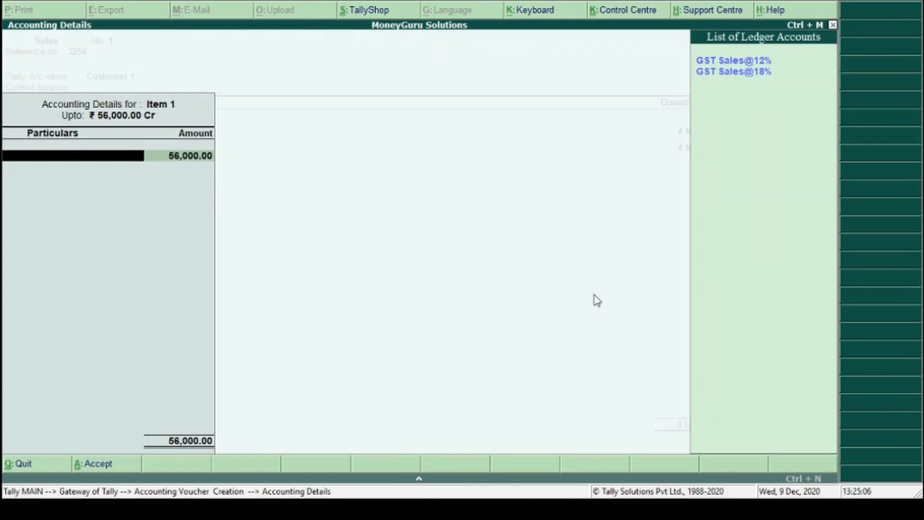
key("Down")
key("Return")
key("Return")
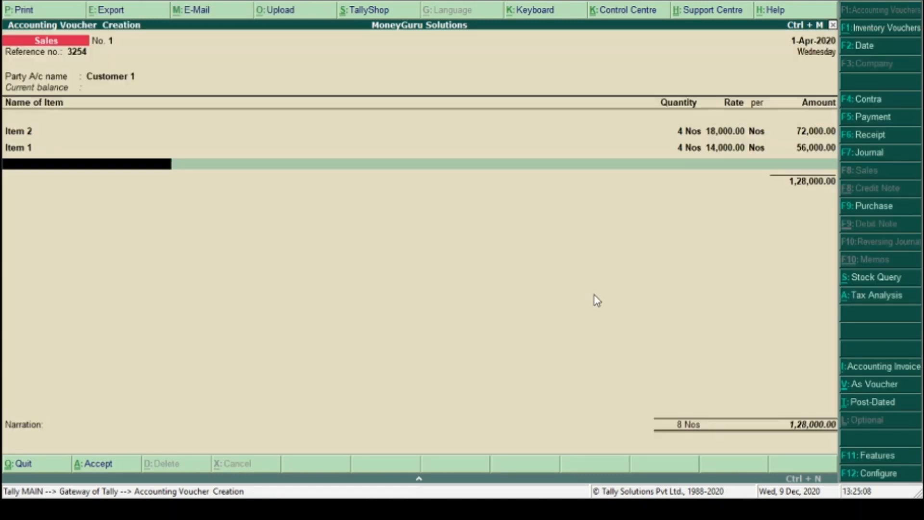
End the item list and add the CGST and SGST ledgers with their calculated amounts.
key("Return")
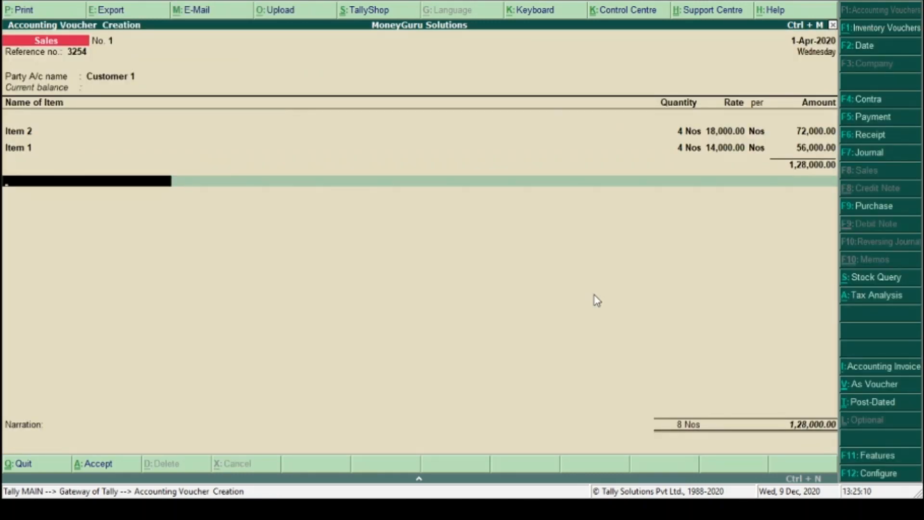
type("c")
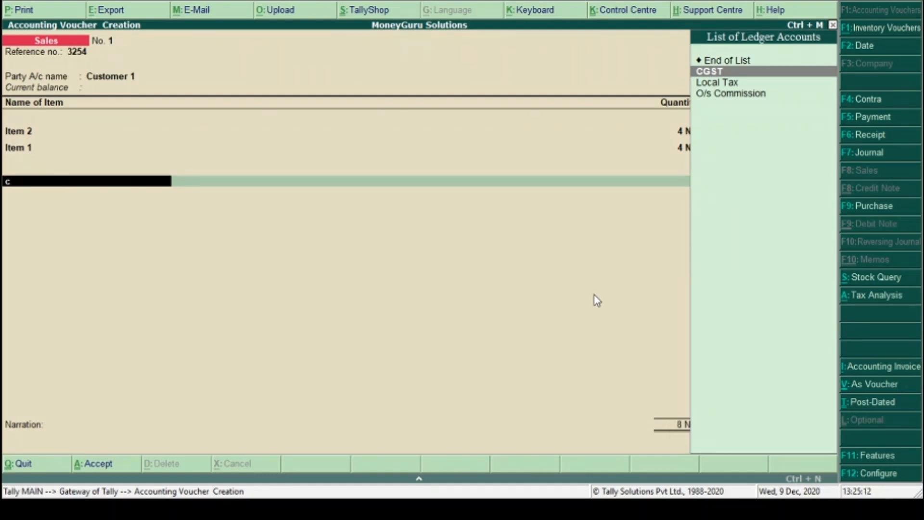
key("Return")
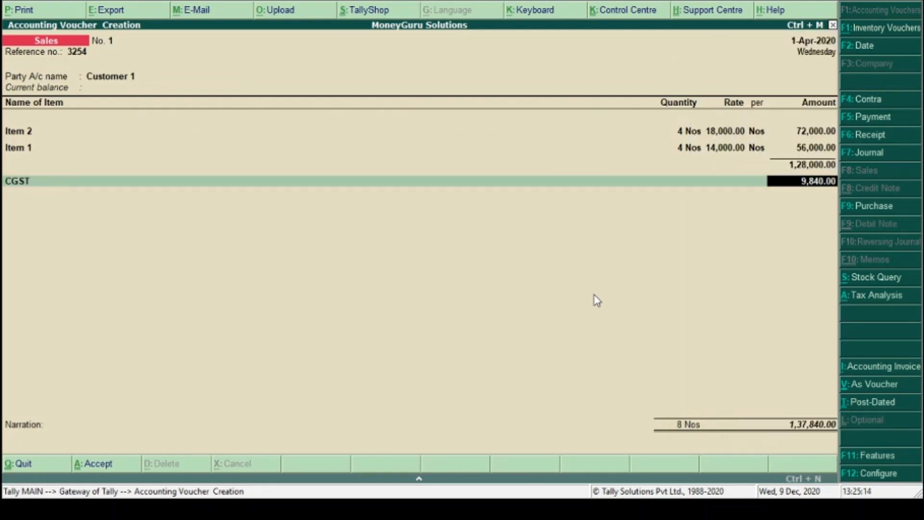
key("Return")
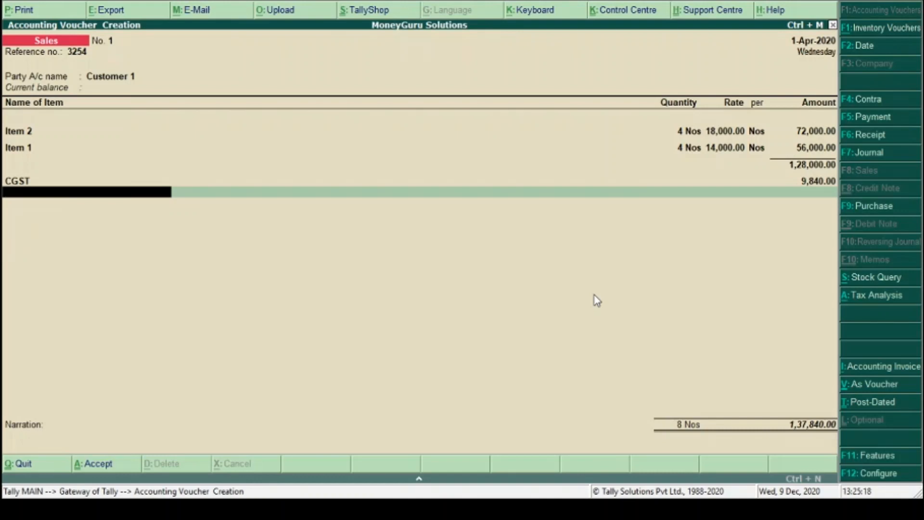
type("Sg")
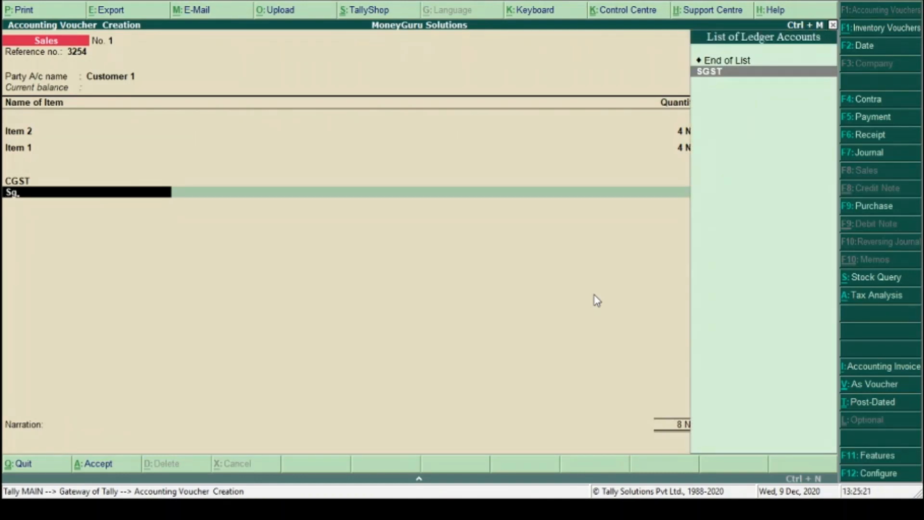
key("Return")
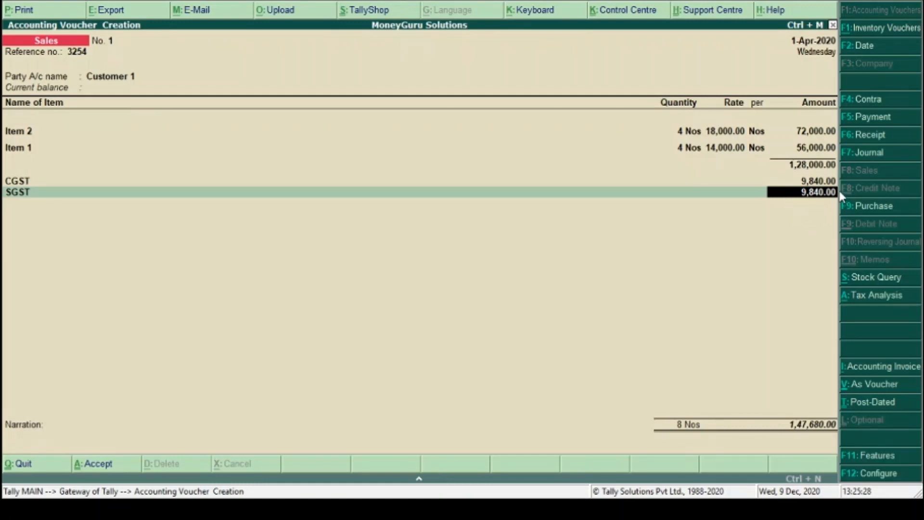
Examine the sales voucher's detailed tax analysis for the central and state tax on both items.
left_click(874, 298)
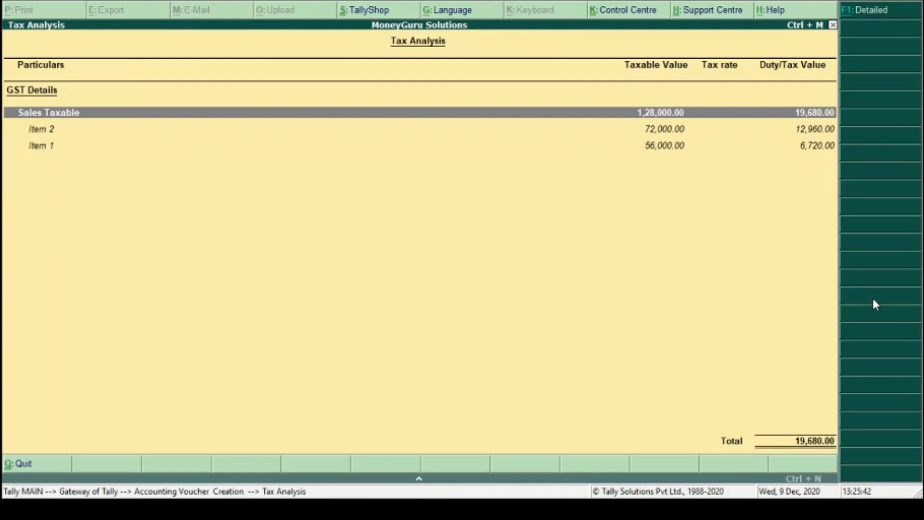
key("alt+F1")
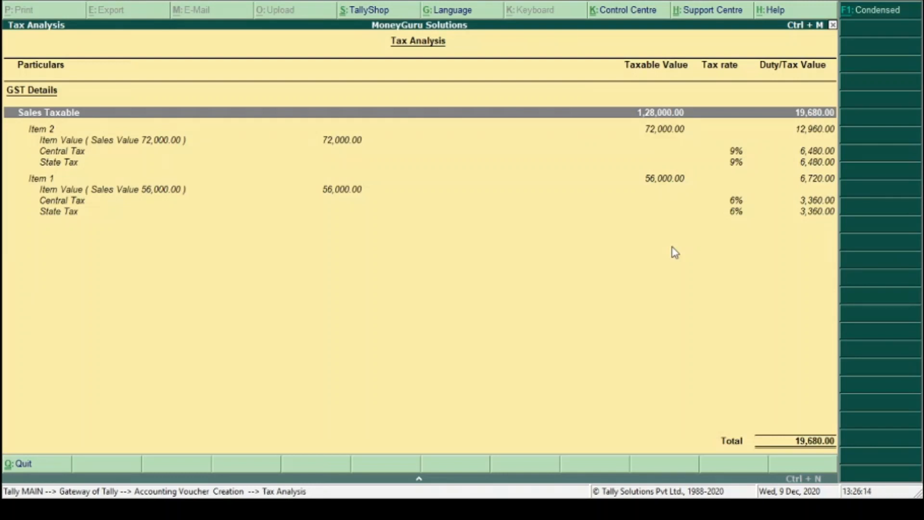
key("Escape")
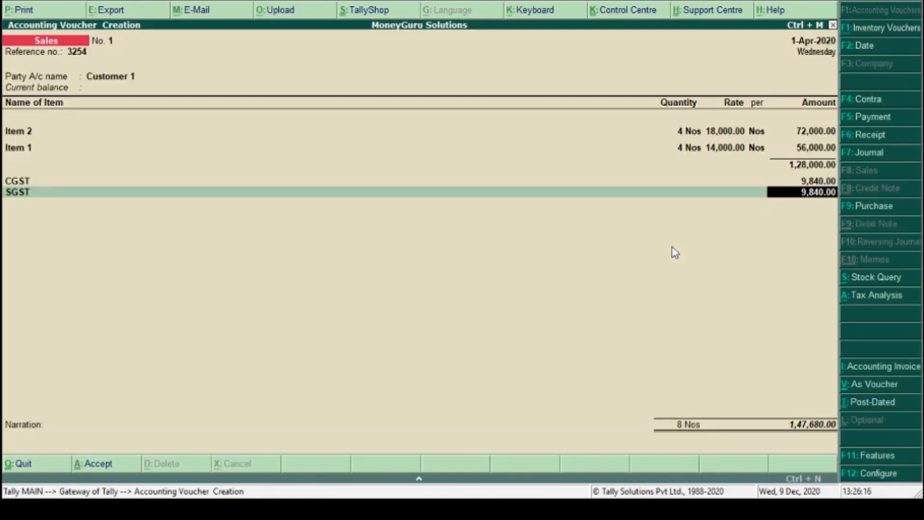
Keep the calculated SGST amount, leave the narration empty and save the sales voucher.
key("Return")
key("Return")
key("Return")
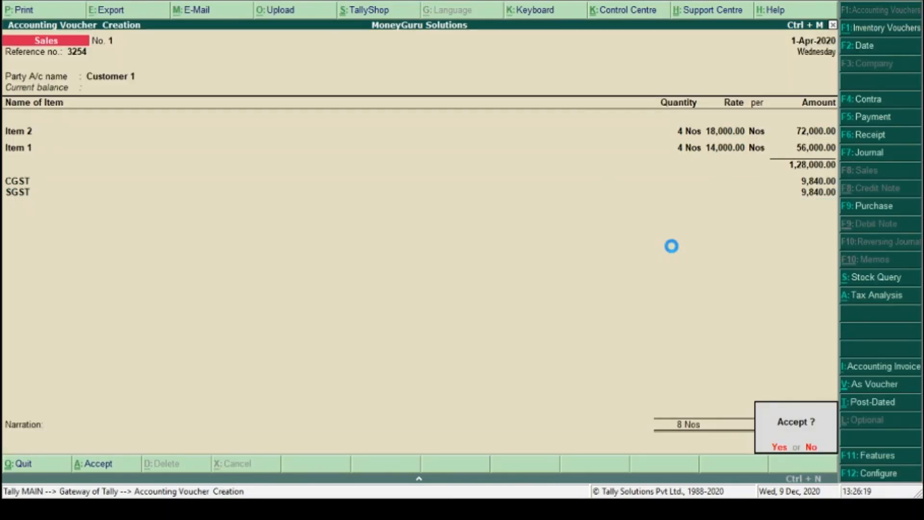
key("Return")
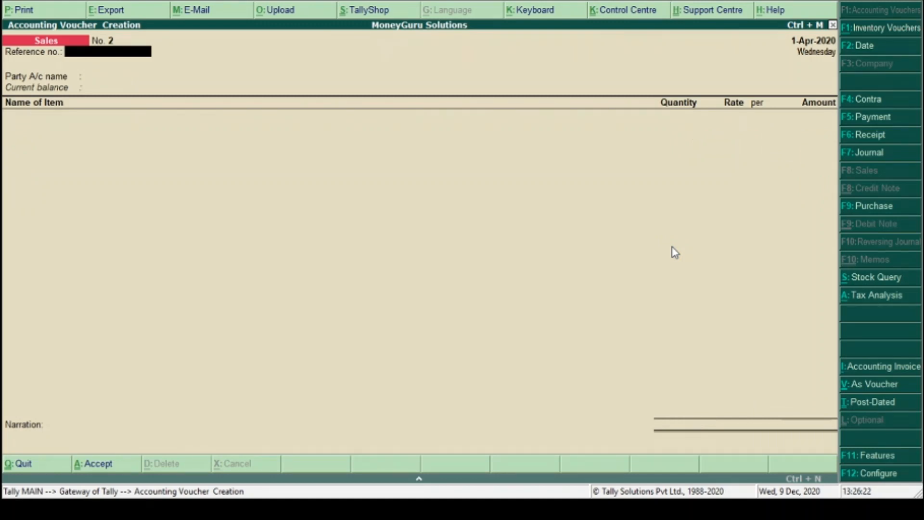
Reopen the saved sales voucher with reference number 3254 and show the print preview of its Tax Invoice.
key("Page_Up")
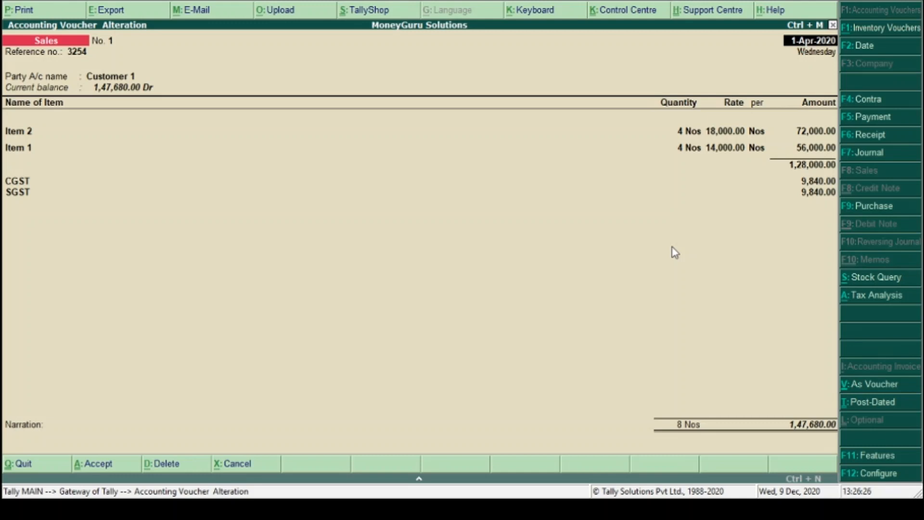
key("alt+p")
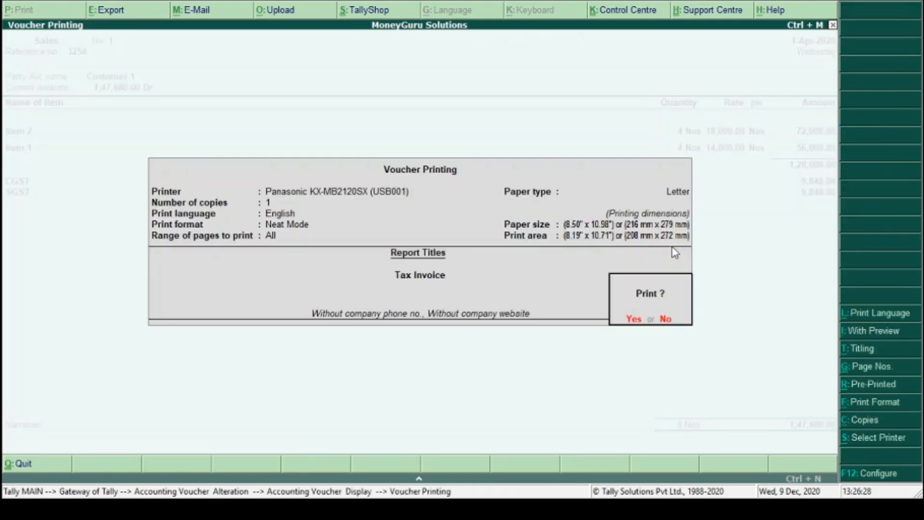
left_click(882, 335)
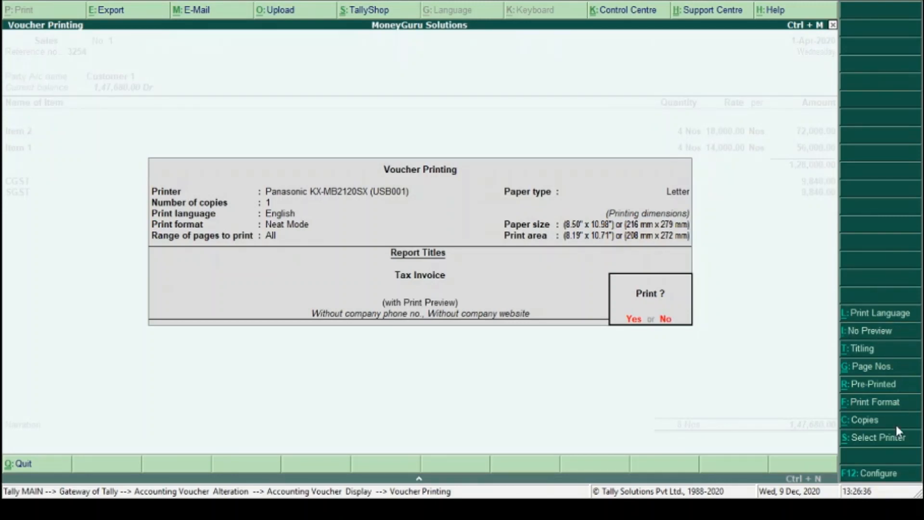
key("Return")
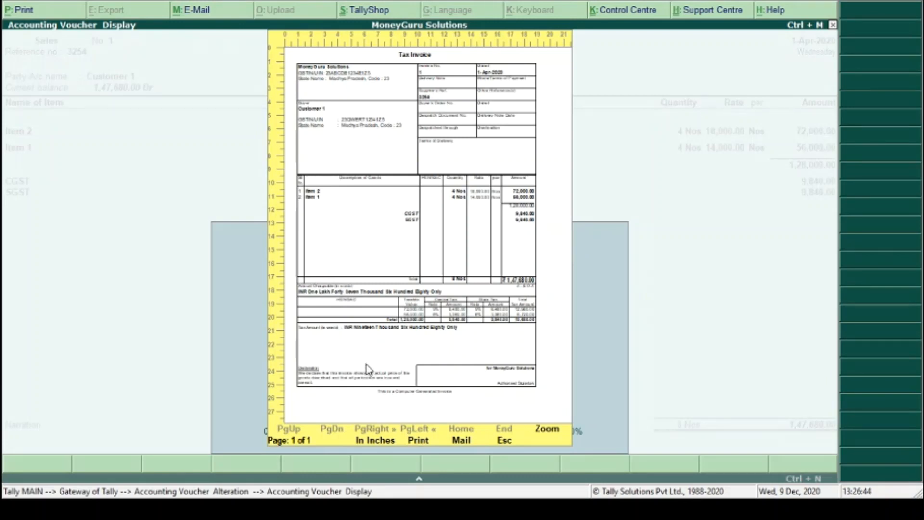
Examine the enlarged Tax Invoice down to its tax summary and declaration, close the preview and accept the sales voucher.
key("alt+z")
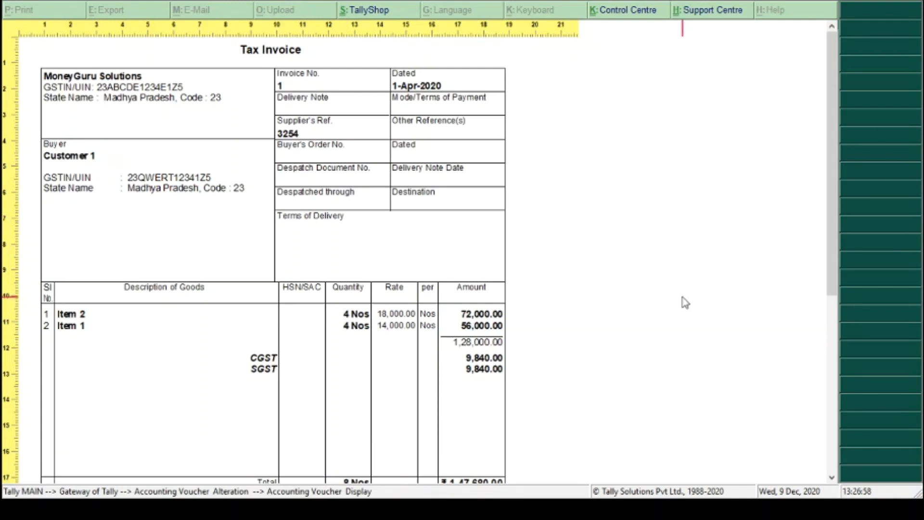
left_click_drag(834, 238, 835, 328)
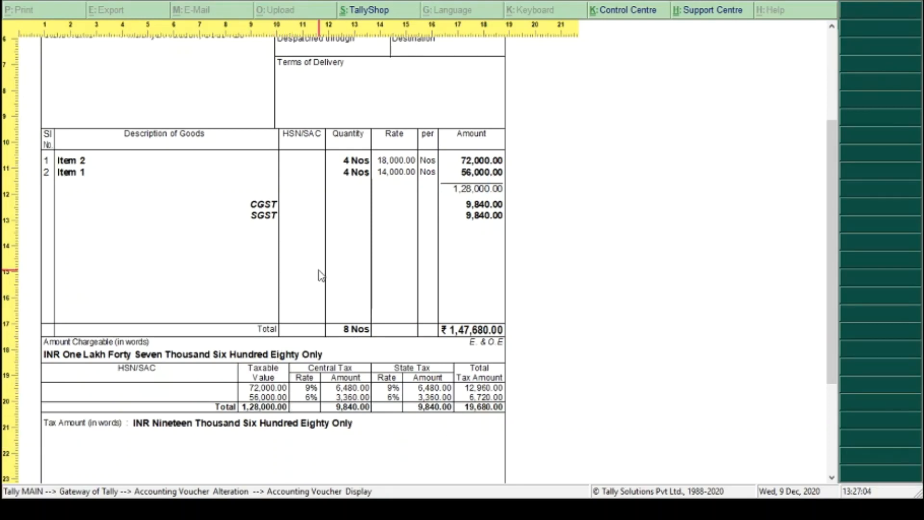
left_click_drag(832, 272, 831, 353)
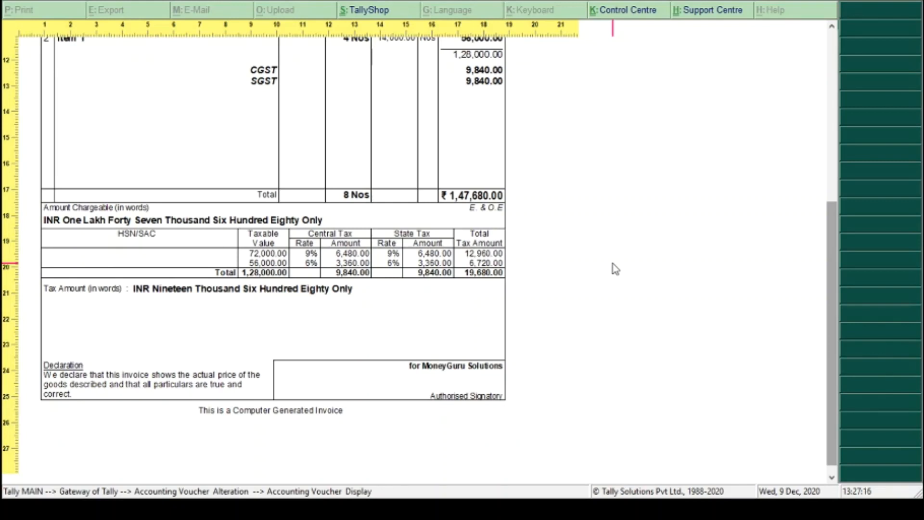
key("Escape")
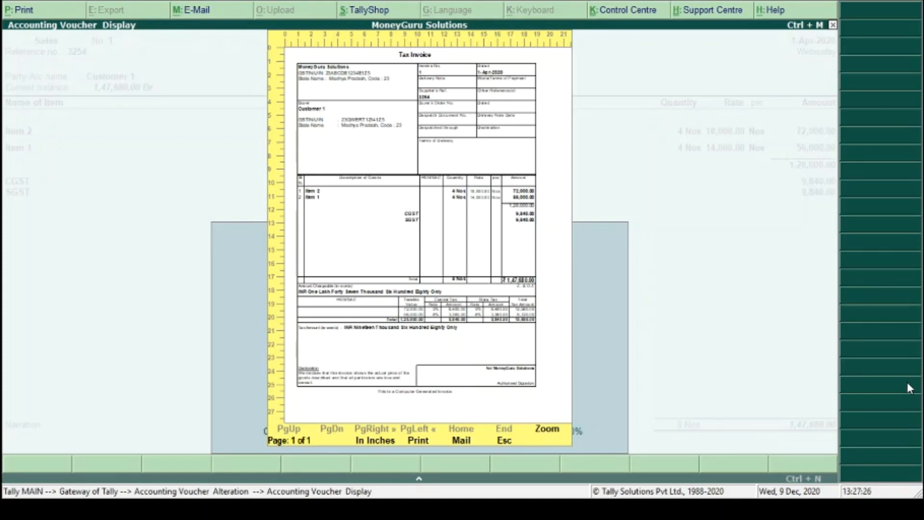
key("Escape")
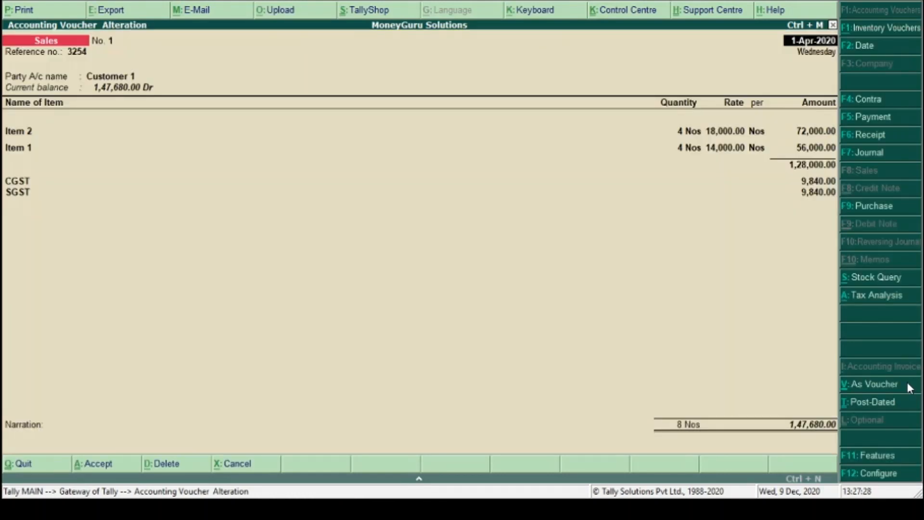
key("ctrl+a")
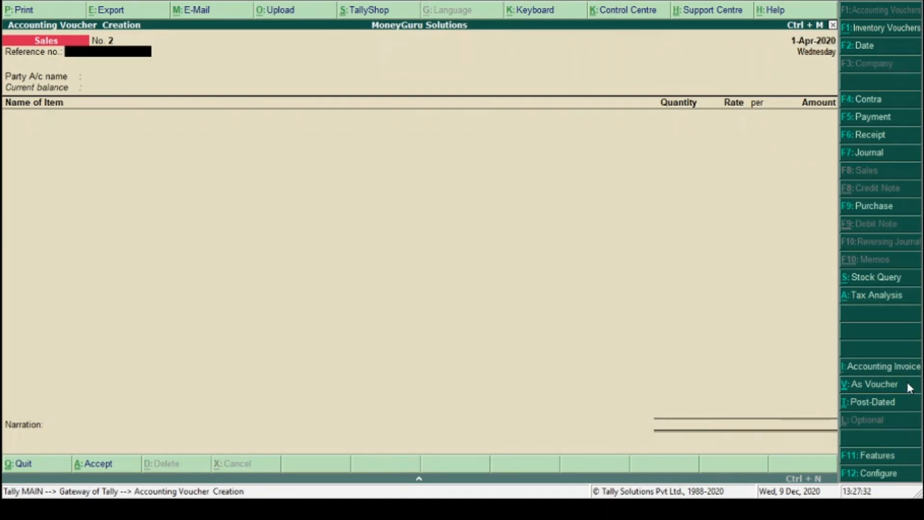
Leave the new sales voucher's reference number blank and start a party ledger named Customer 2 under Sundry Debtors.
left_click(380, 290)
key("BackSpace")
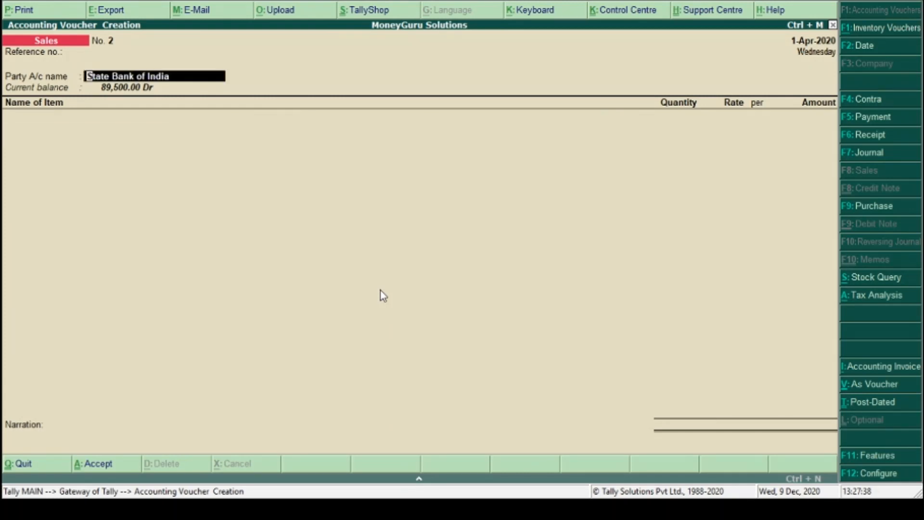
key("alt+c")
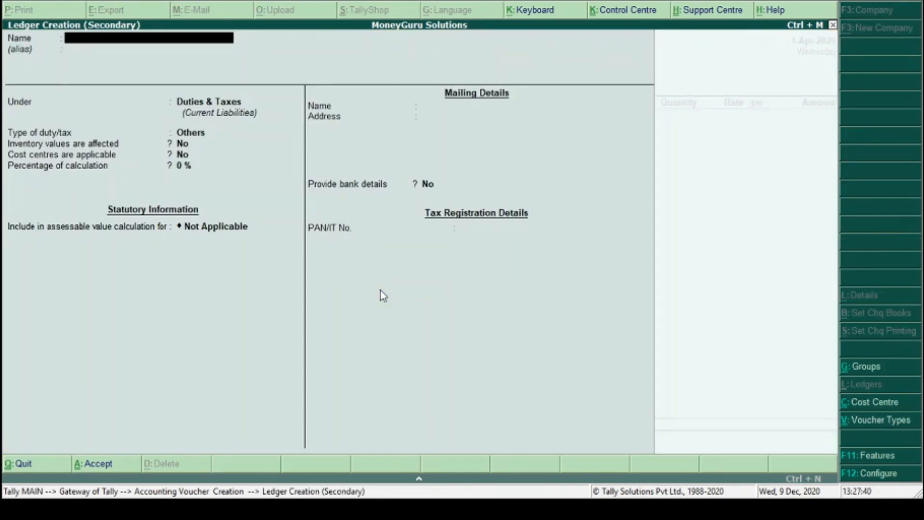
type("Customer 2")
key("Return")
key("Return")
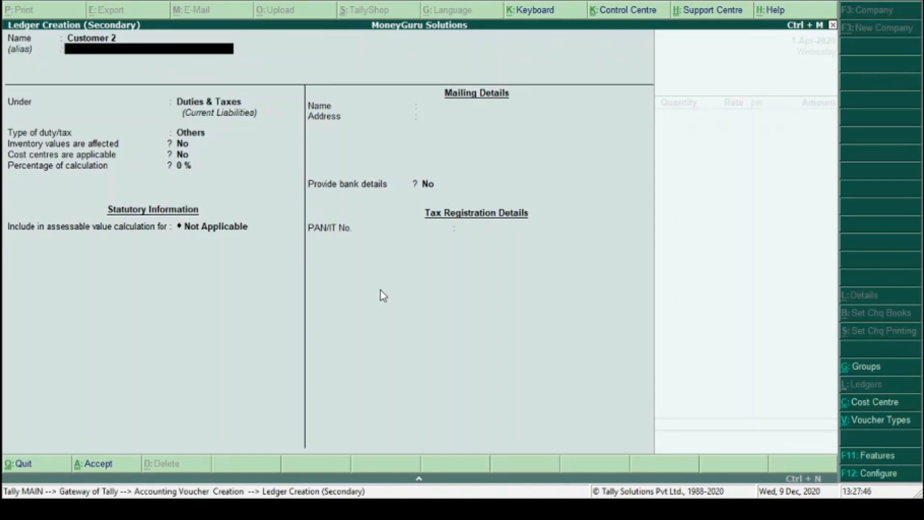
type("Su")
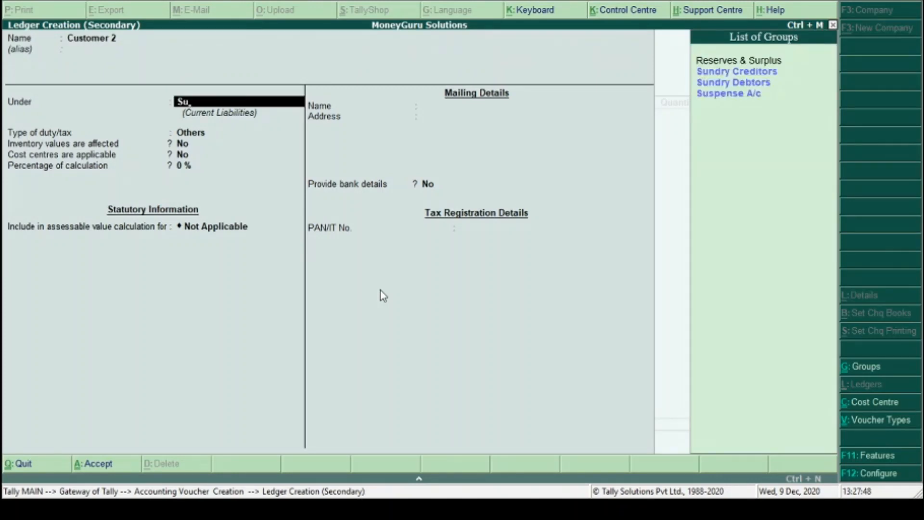
key("Down")
key("Down")
key("Return")
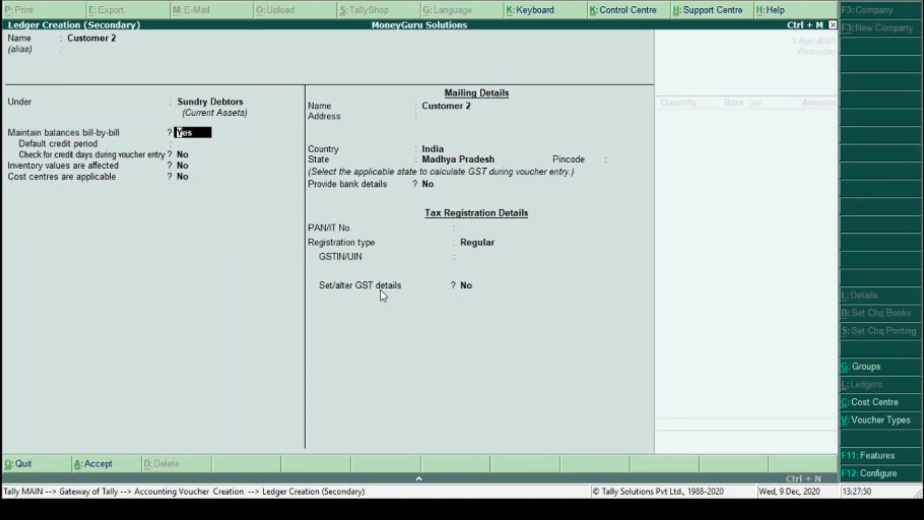
Keep Customer 2's default bill-by-bill, credit, mailing and bank settings, with Madhya Pradesh as the state.
key("Return")
key("Return")
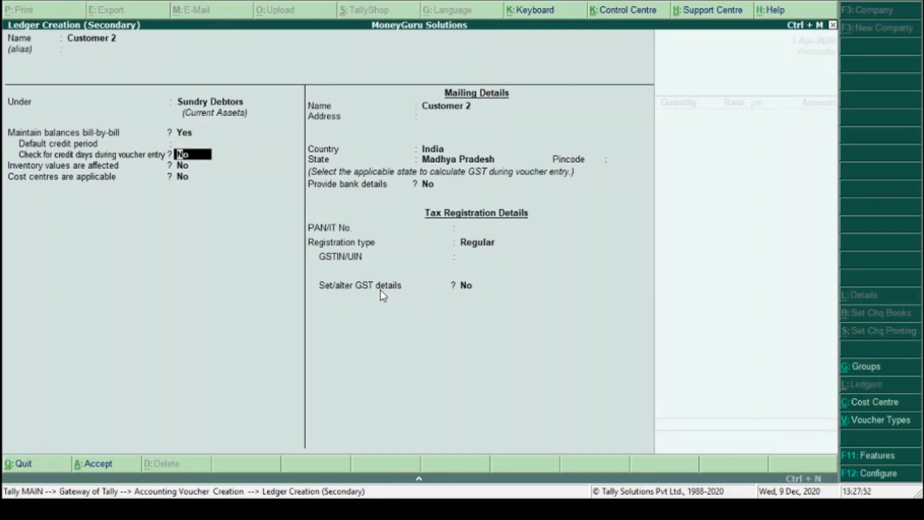
key("Return")
key("Return")
key("Return")
key("Return")
key("Return")
key("Return")
key("Return")
key("Return")
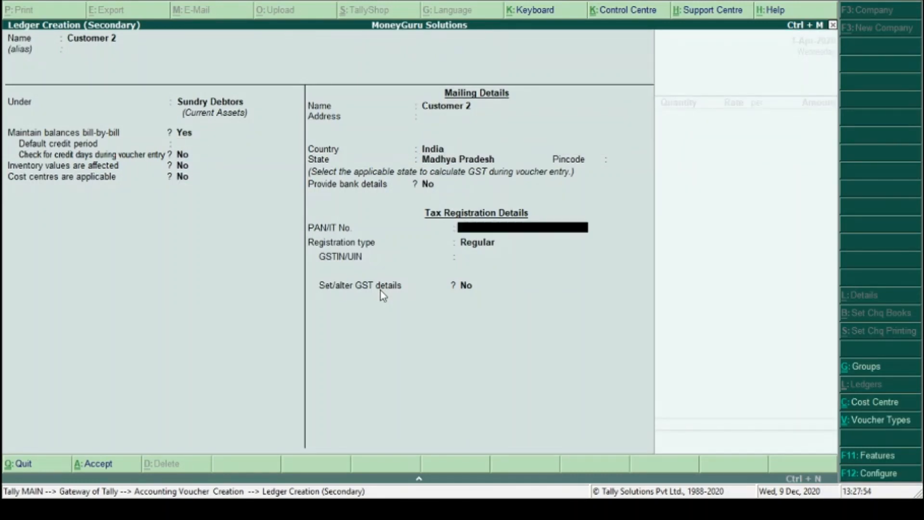
Set Customer 2's registration type to Consumer without GST details, save the ledger and accept the default party details.
key("Return")
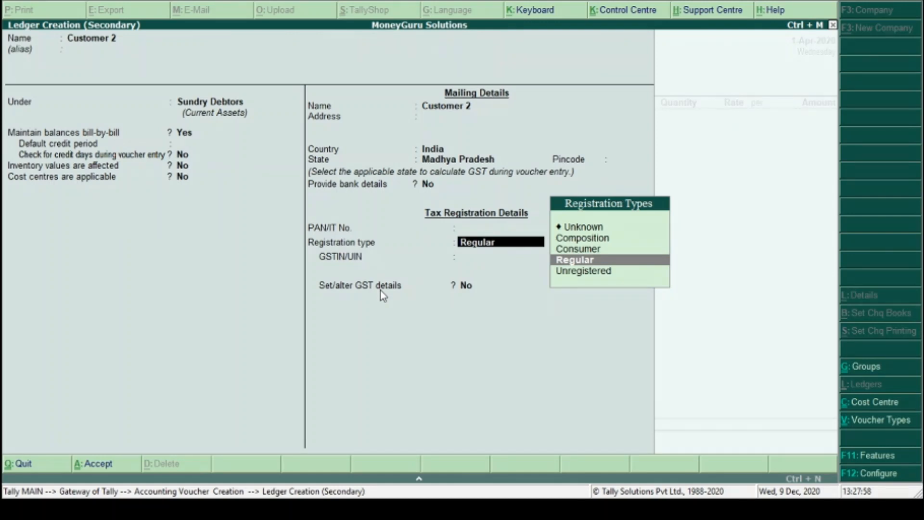
key("Up")
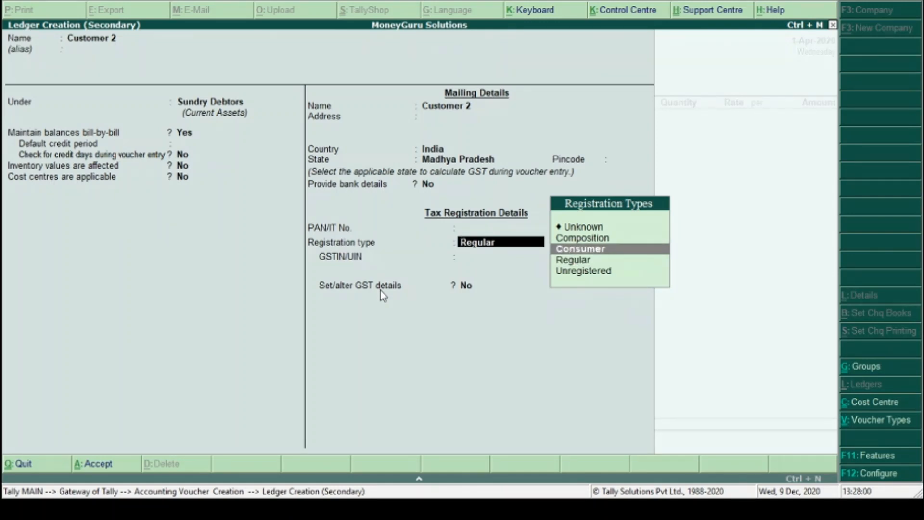
key("Return")
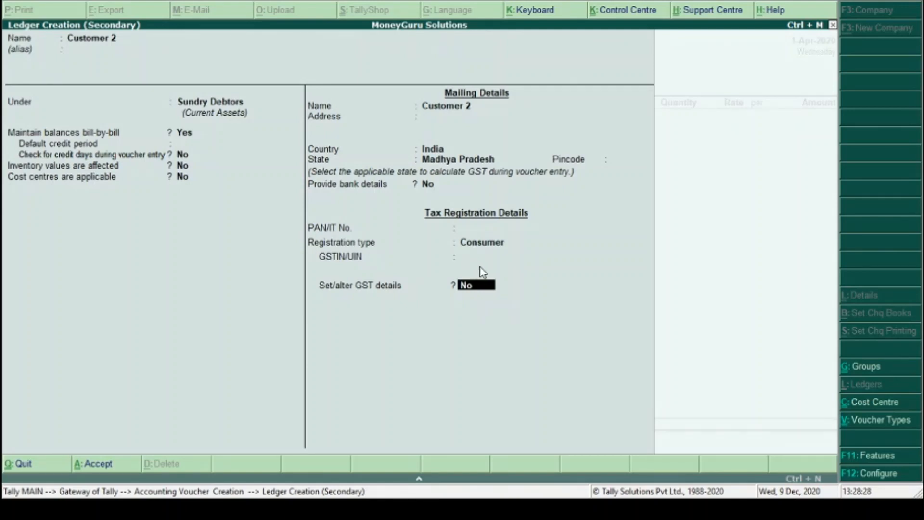
key("Return")
key("Return")
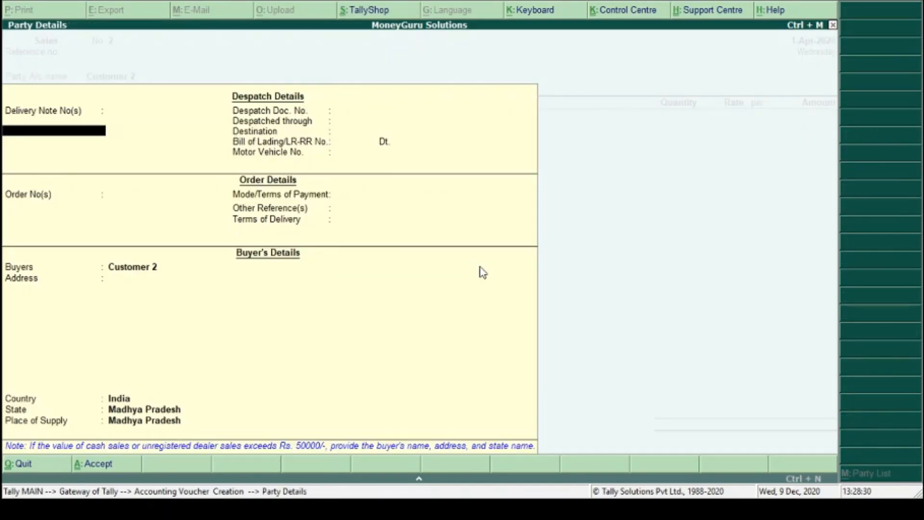
key("ctrl+a")
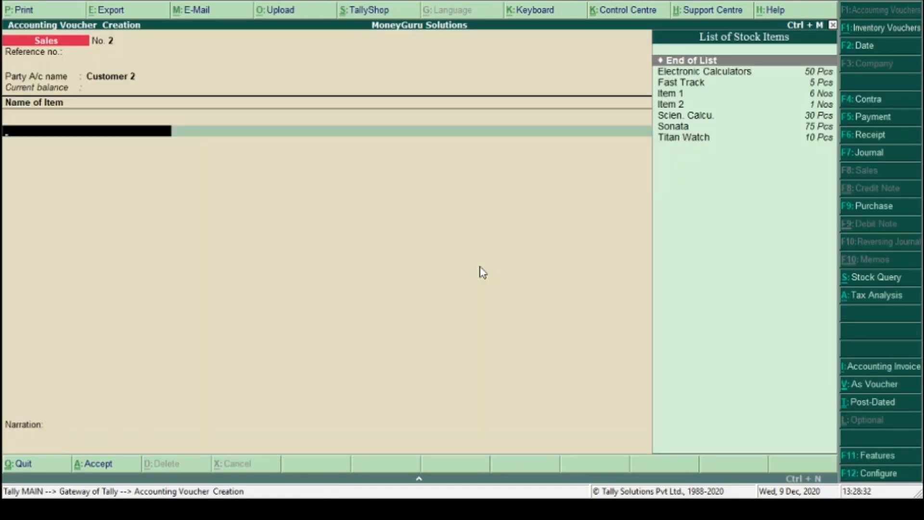
Add Item 2 to the sales voucher with a quantity of 1 Nos from the Gandhi Ganj godown.
key("Down")
key("Down")
key("Down")
key("Down")
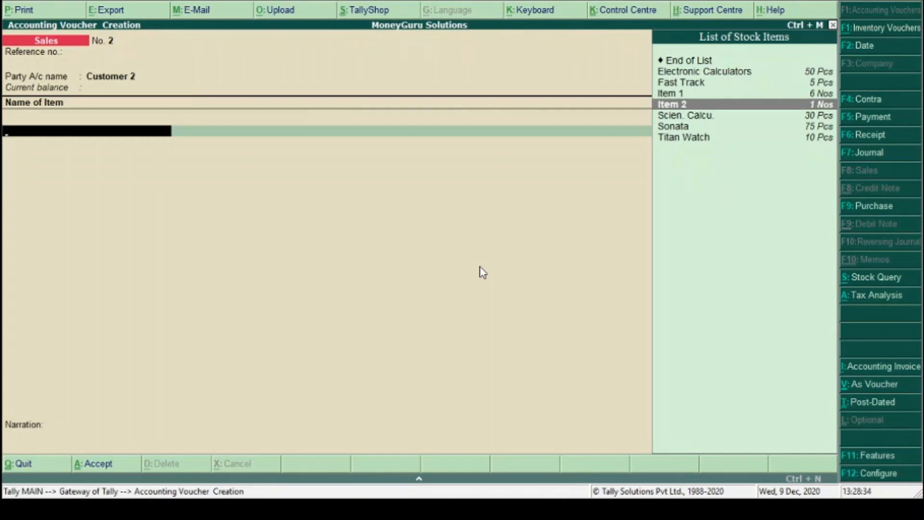
key("Return")
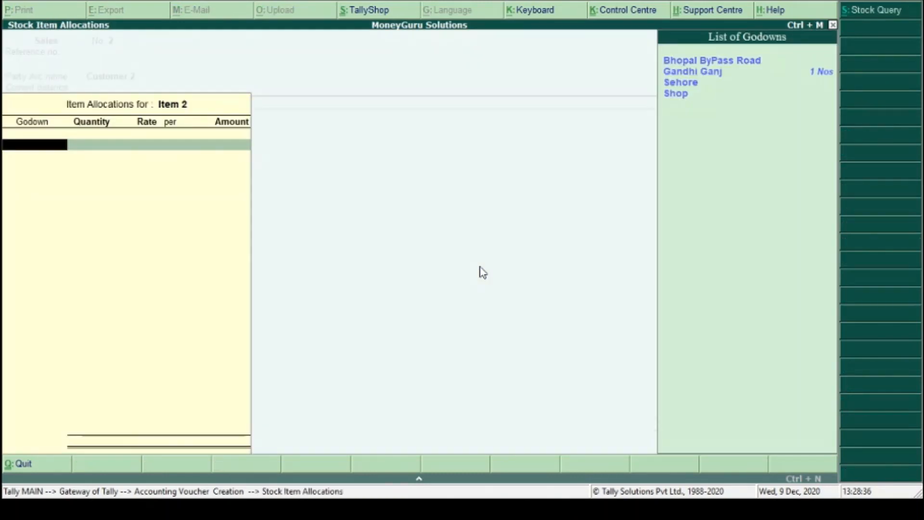
key("Down")
key("Return")
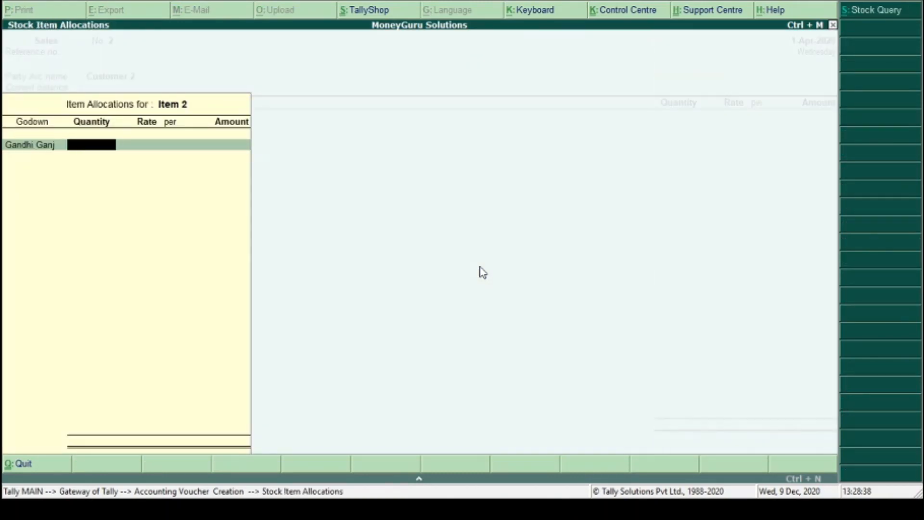
type("1")
key("Return")
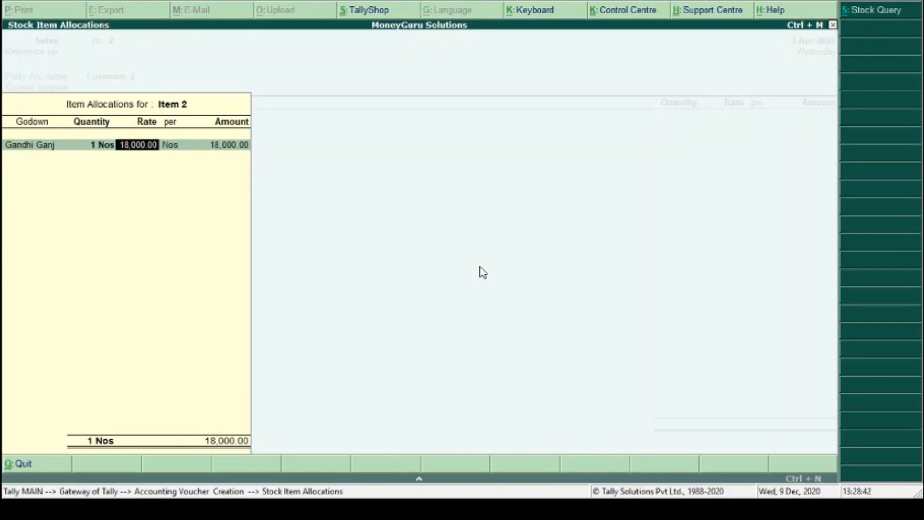
Keep Item 2's rate of 18,000.00 per Nos and allocate its amount to the GST Sales@18% ledger.
key("Return")
key("Return")
key("Return")
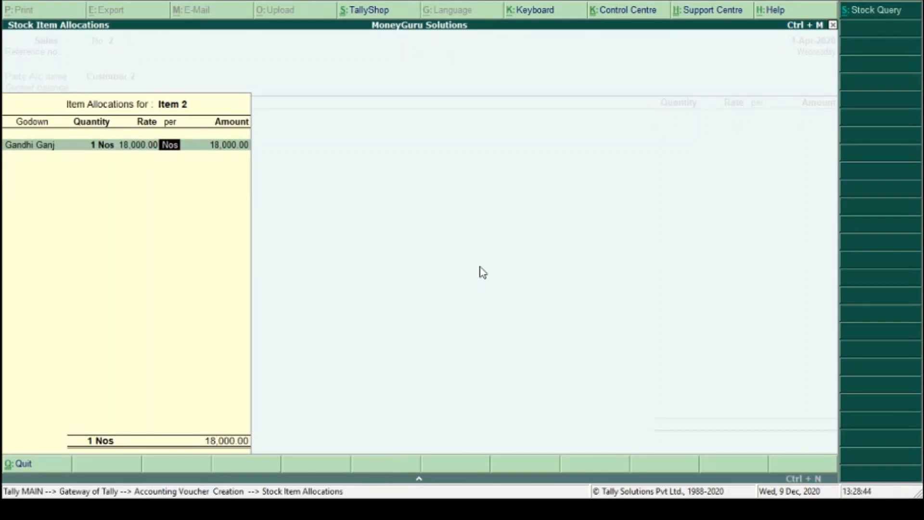
key("Return")
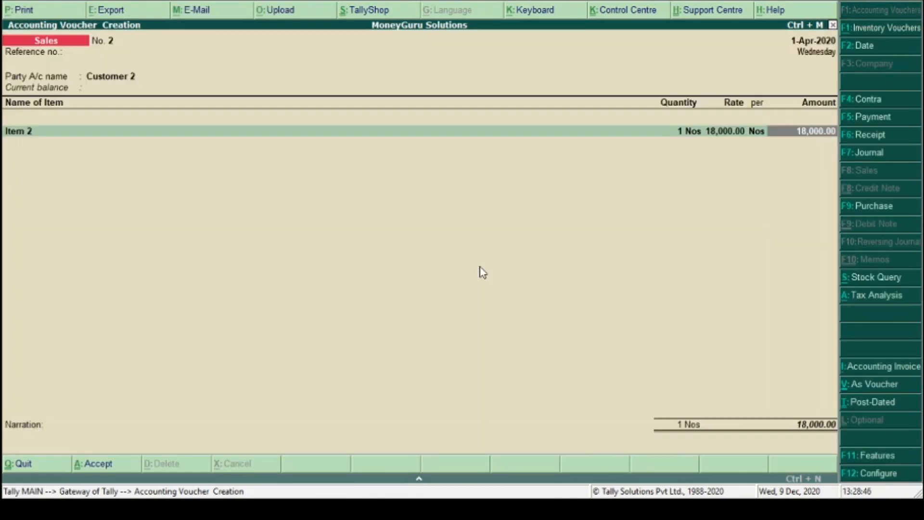
key("Return")
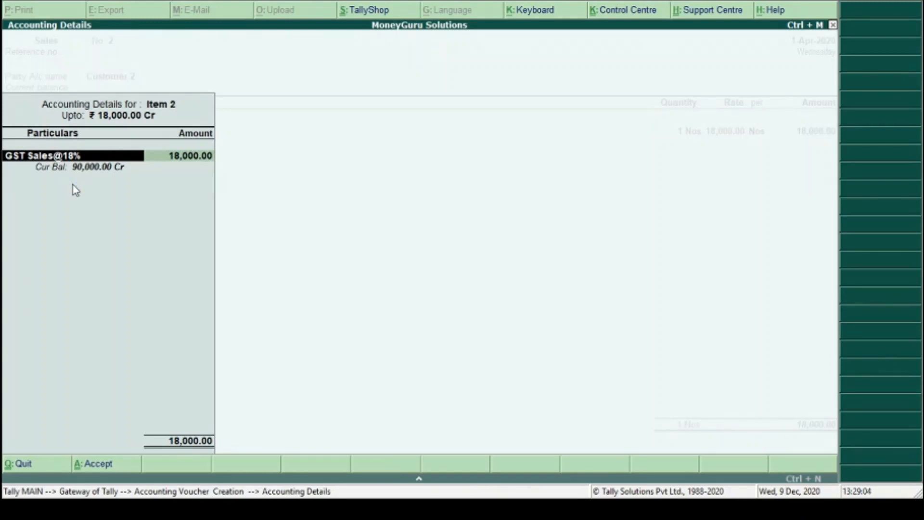
key("Return")
key("Return")
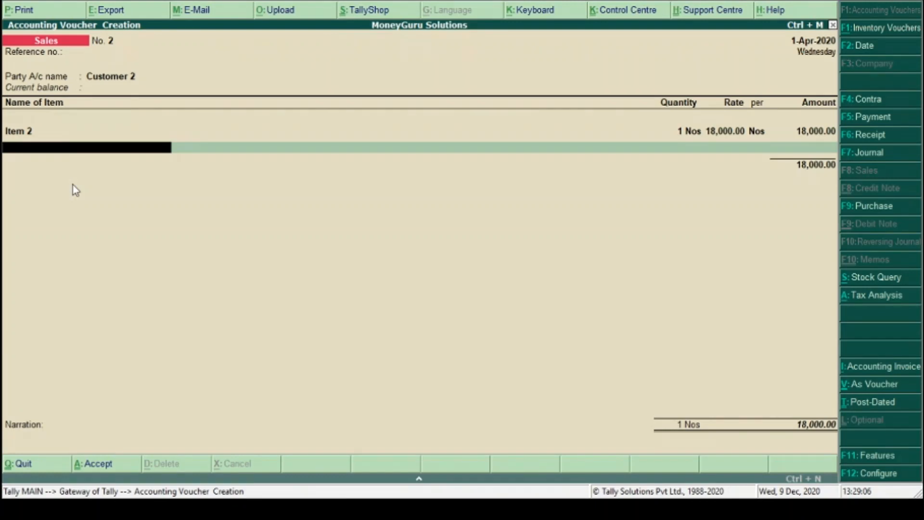
Add Item 1 as the second item with a quantity of 5 Nos from the Gandhi Ganj godown.
key("Down")
key("Down")
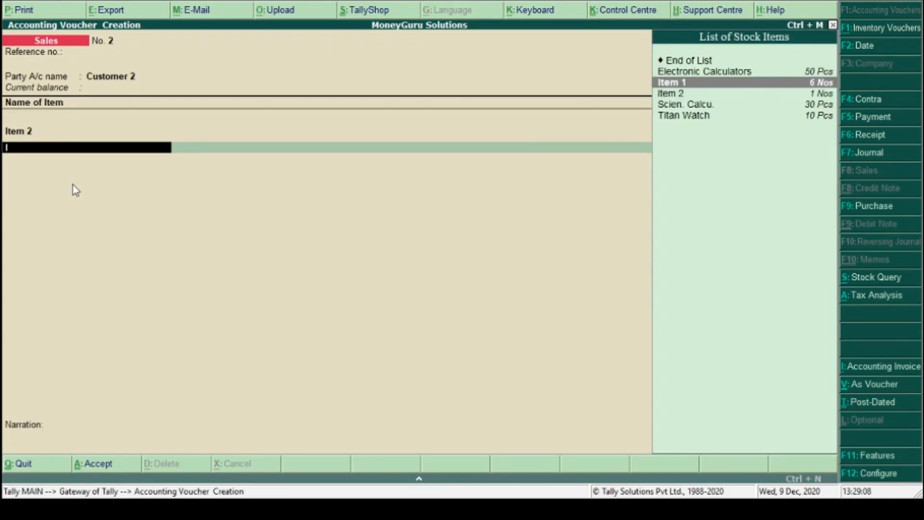
key("Return")
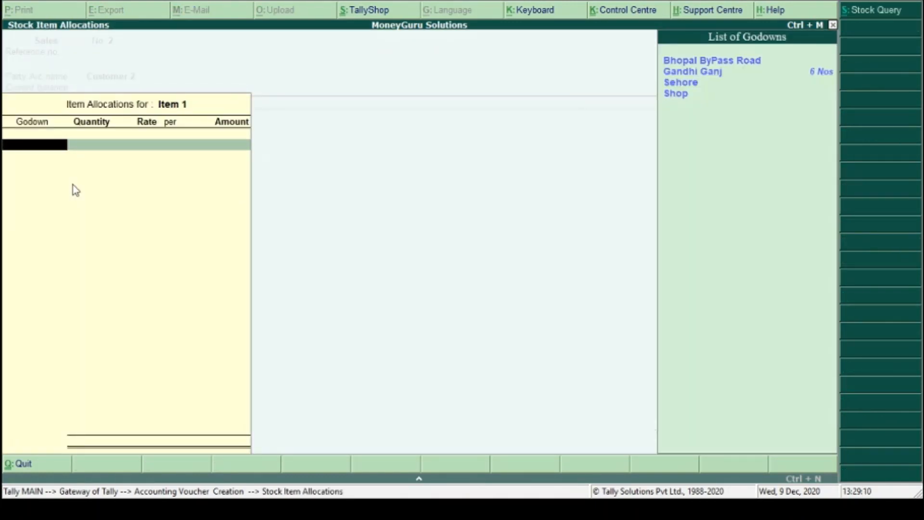
key("Down")
key("Down")
key("Return")
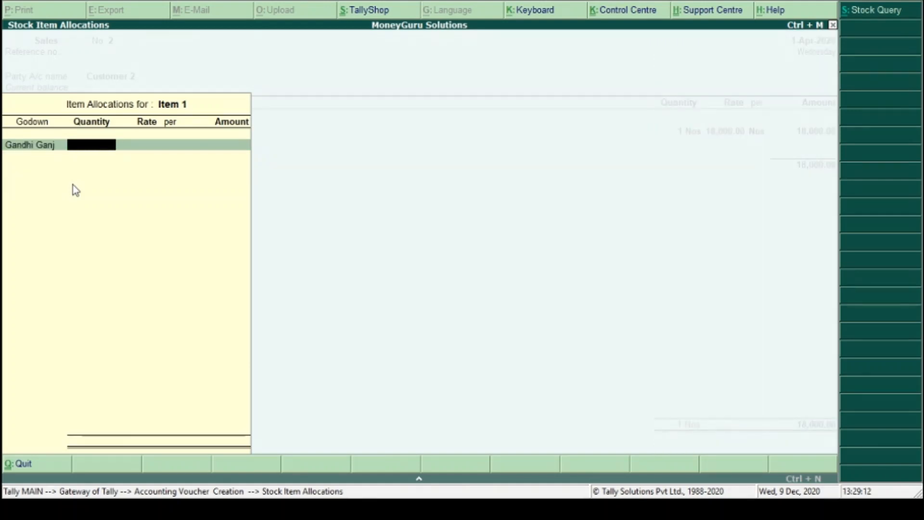
type("5")
key("Return")
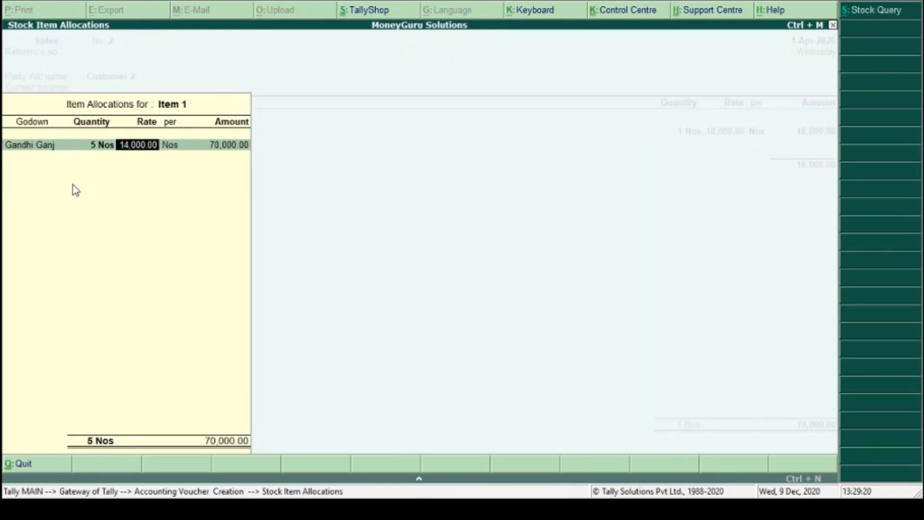
Set Item 1's rate to 13,990.00 per Nos and complete its stock allocation.
type("19")
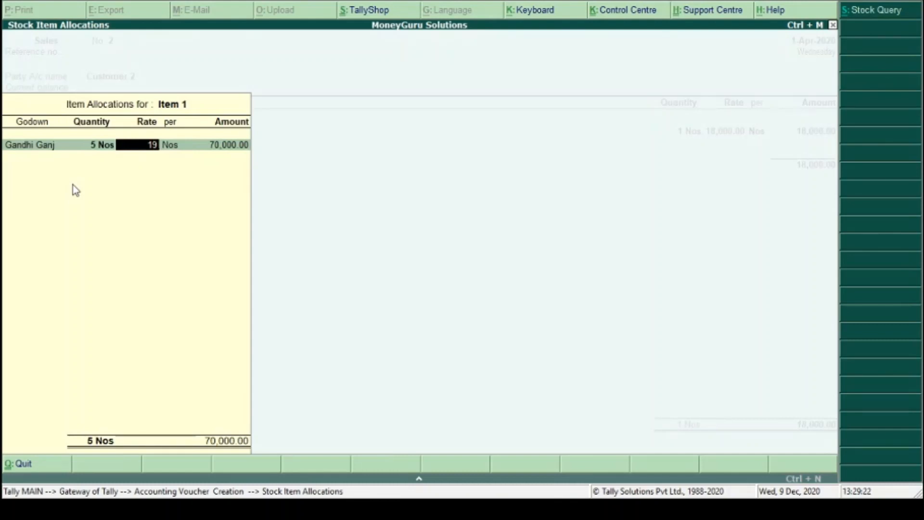
type("990")
key("Return")
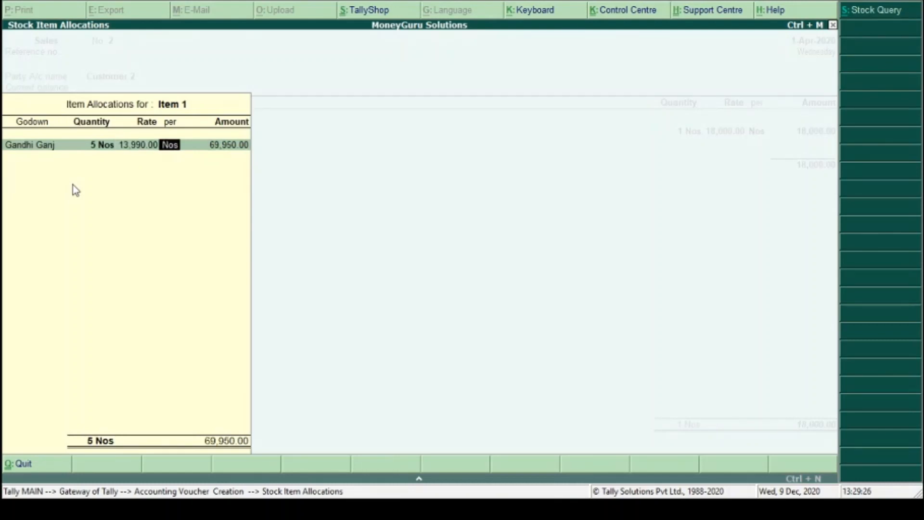
key("Return")
key("Return")
key("Return")
key("Return")
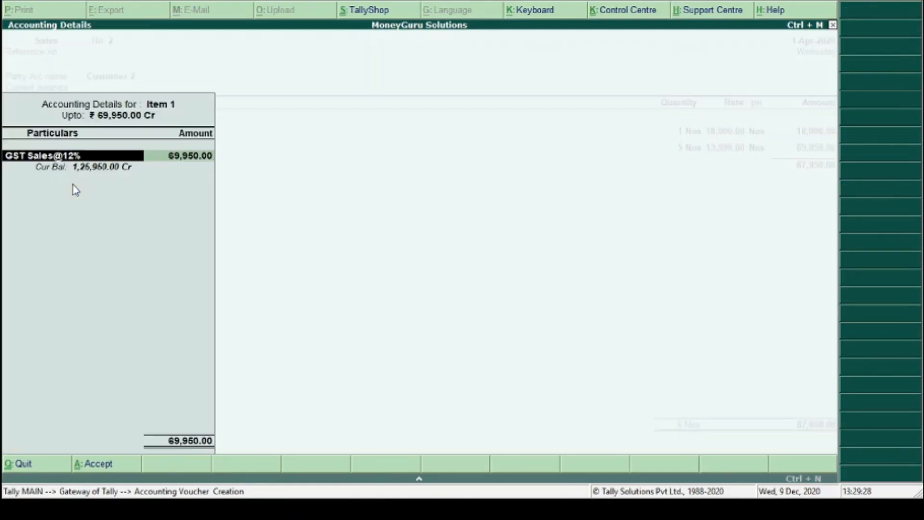
Allocate Item 1's full amount to the GST Sales@12% ledger and end the item list.
key("Return")
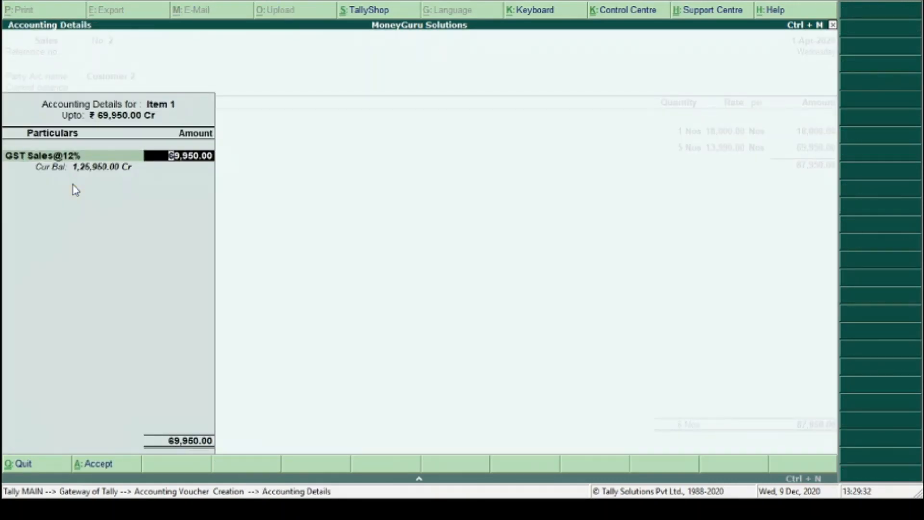
key("Return")
key("Return")
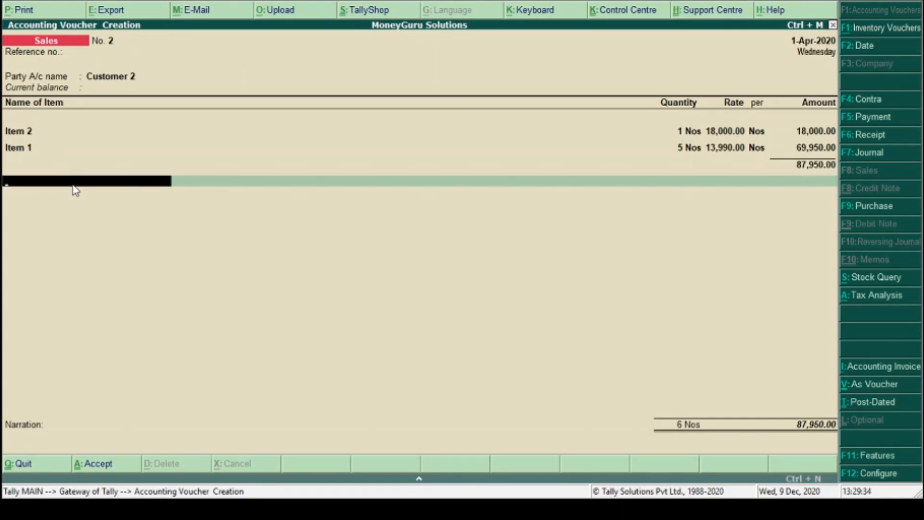
Add the CGST and SGST tax ledgers to the Customer 2 sales voucher with their calculated amounts.
type("C")
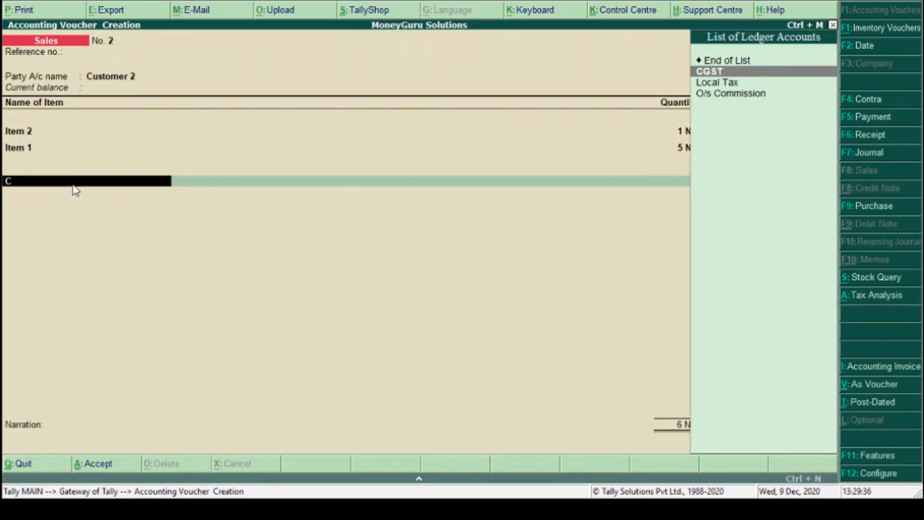
key("Return")
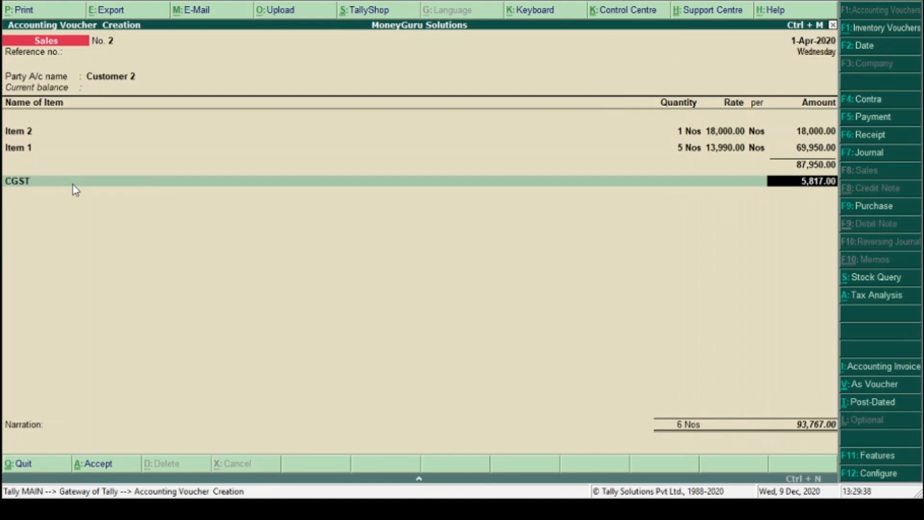
key("Return")
type("S")
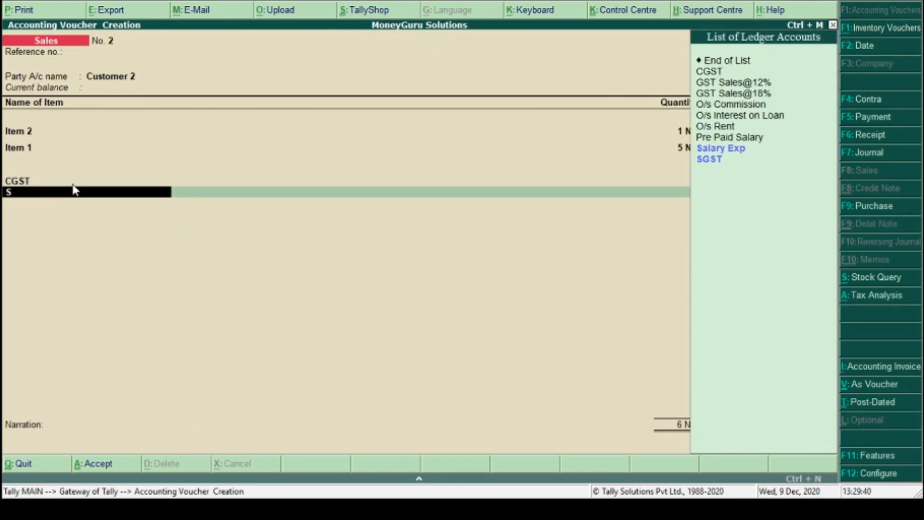
type("G")
key("Return")
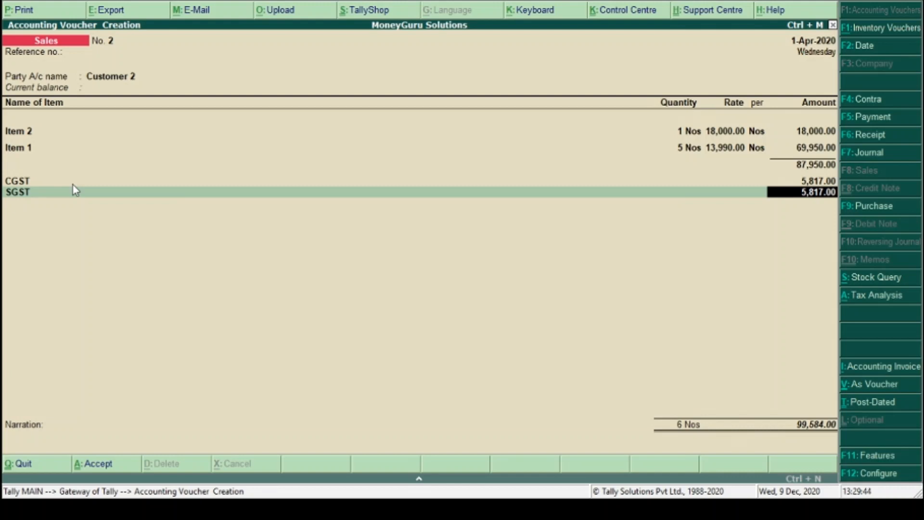
Review the voucher's tax analysis in detailed form, checking the central and state tax rates for each item.
left_click(875, 299)
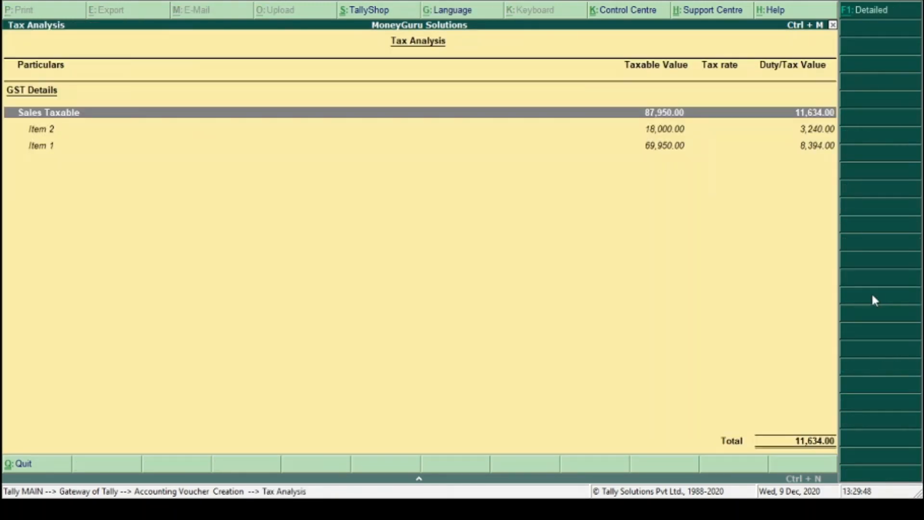
key("alt+F1")
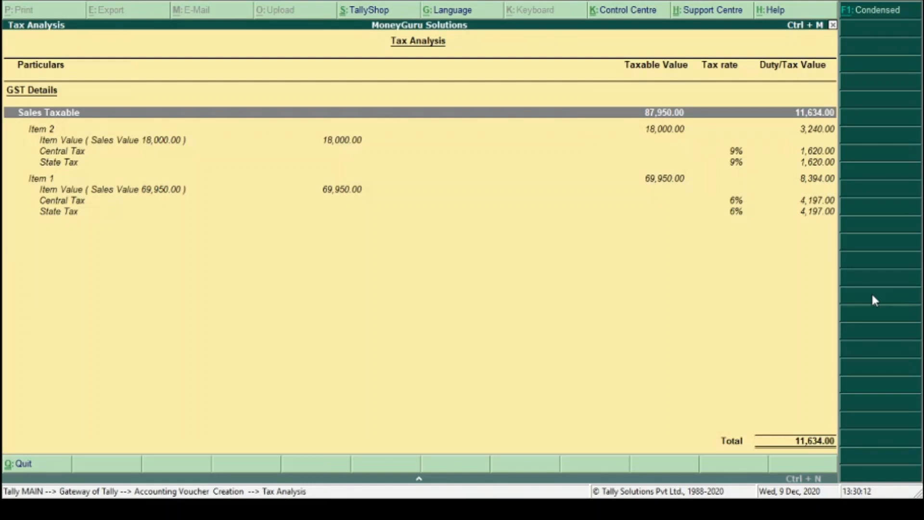
key("Escape")
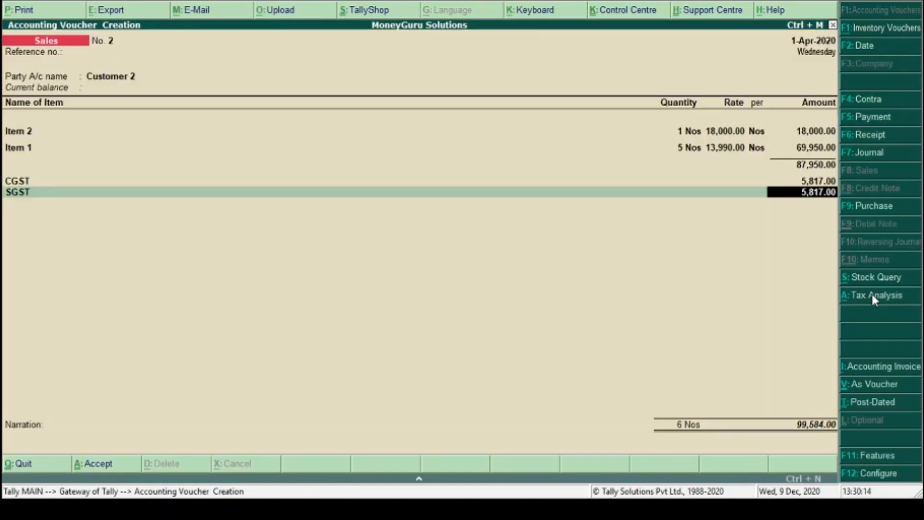
left_click(872, 294)
Save the Customer 2 sales voucher and leave voucher creation for the Gateway of Tally.
key("ctrl+a")
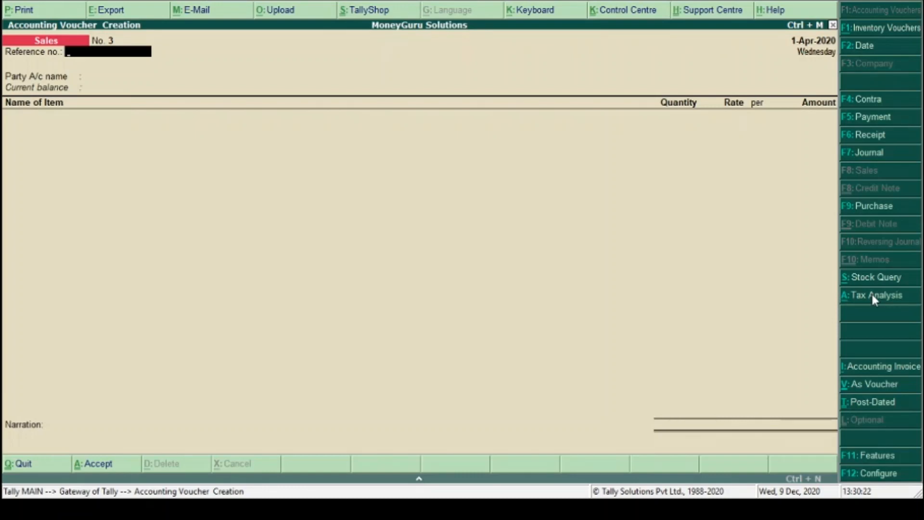
key("Escape")
key("y")
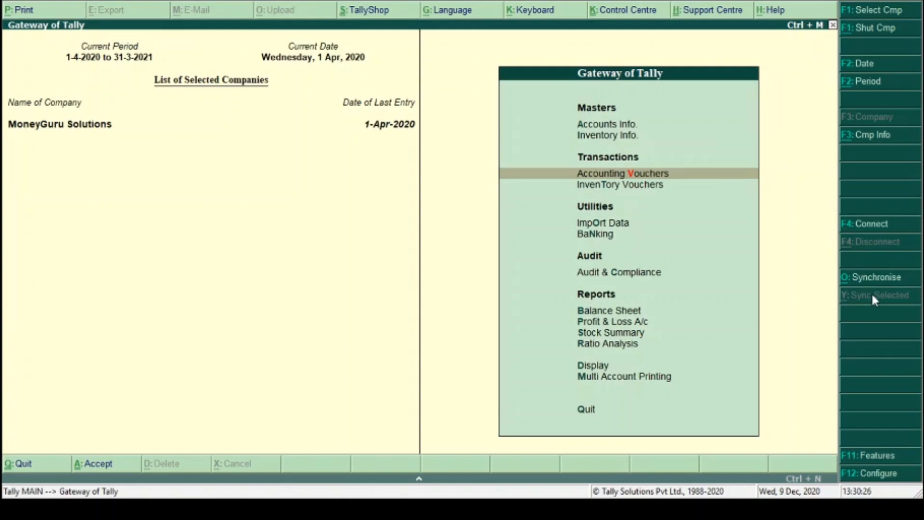
Open the GSTR-1 report from the GST statutory reports.
key("d")
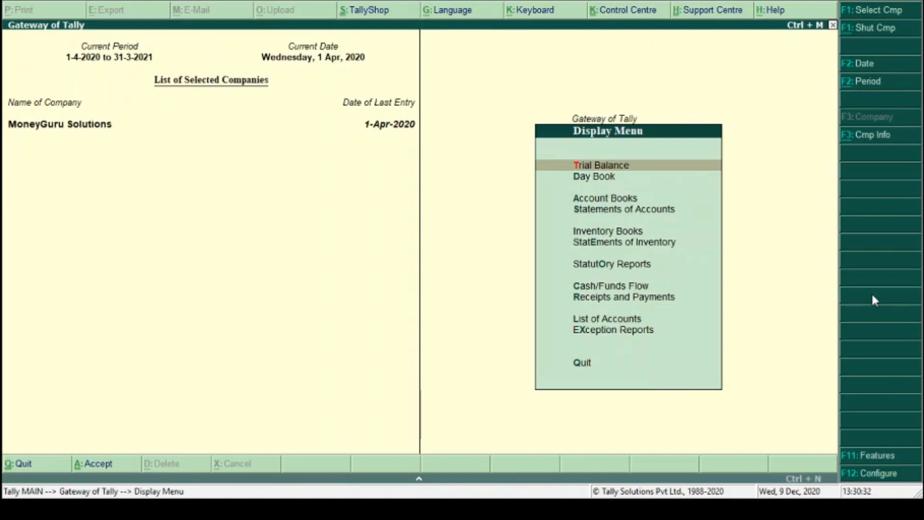
key("o")
key("Return")
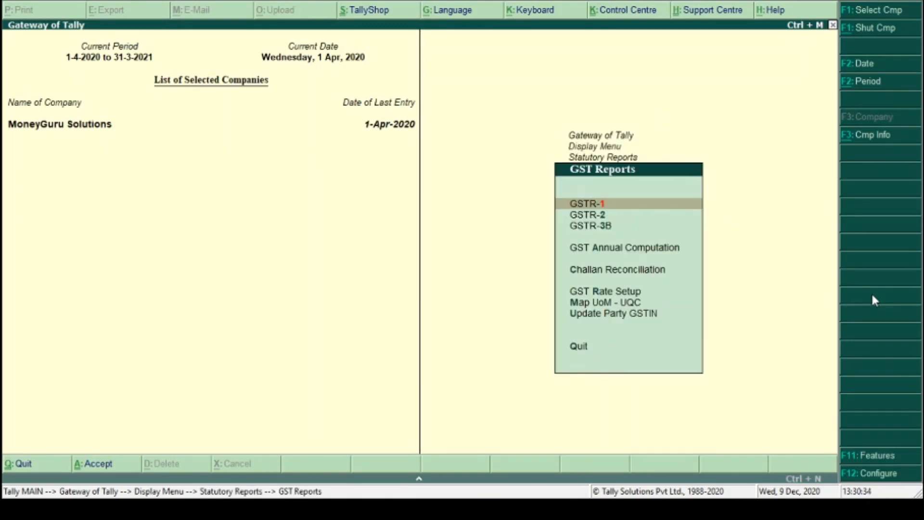
key("Return")
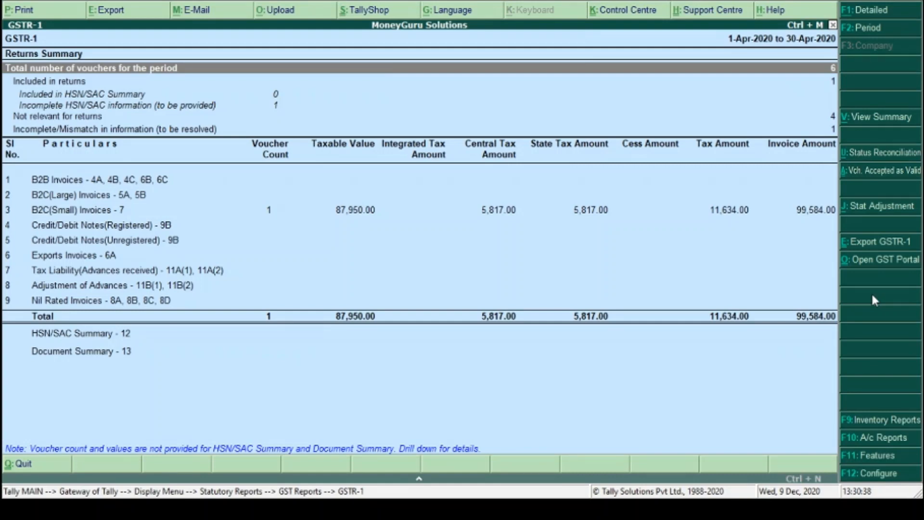
Inspect the GSTR-1 vouchers with incomplete or mismatched information, down to the exception's voucher details, and return to the returns summary.
key("Down")
key("Down")
key("Down")
key("Down")
key("Down")
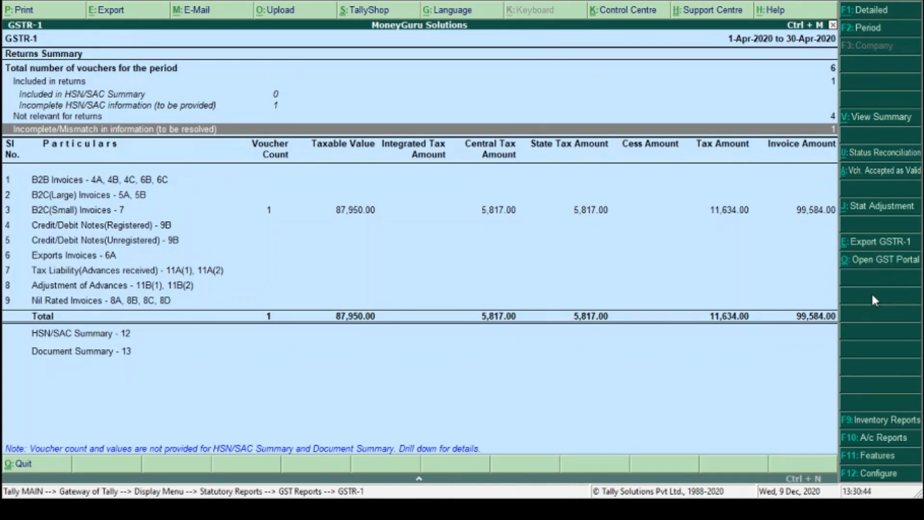
key("Return")
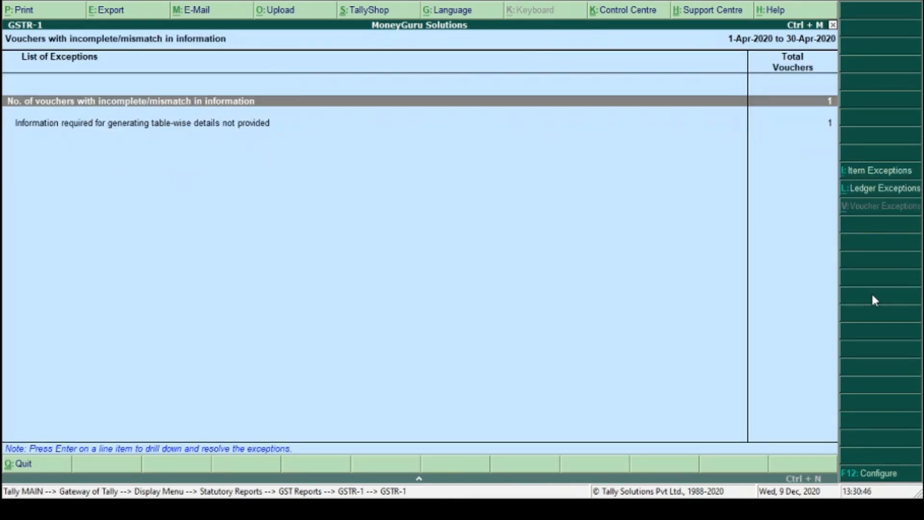
key("Down")
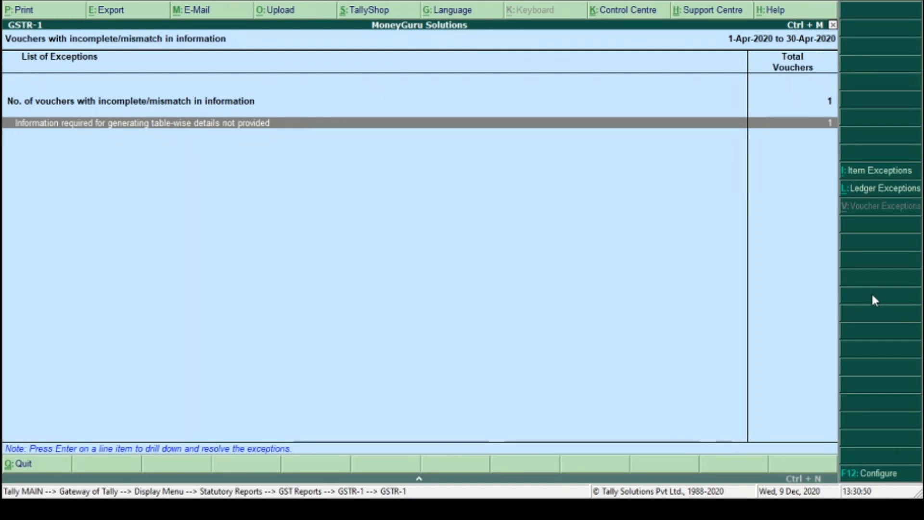
key("Return")
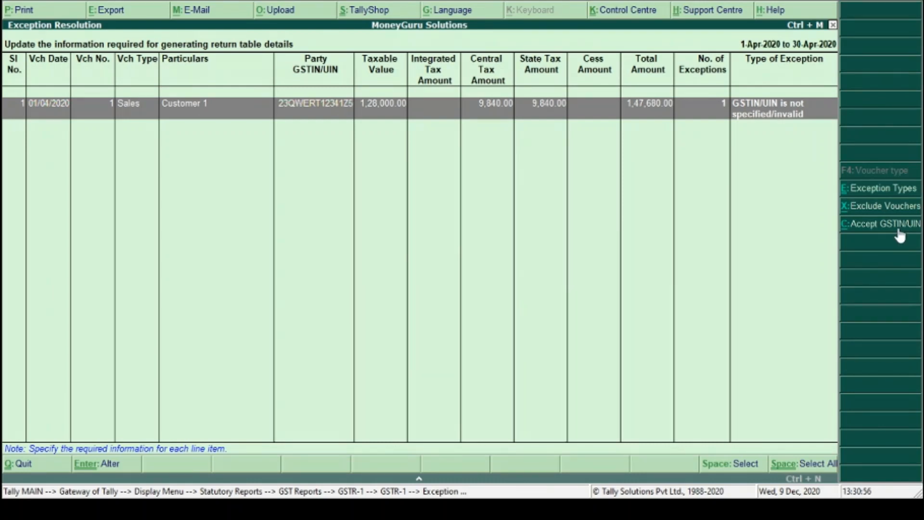
key("Escape")
key("Escape")
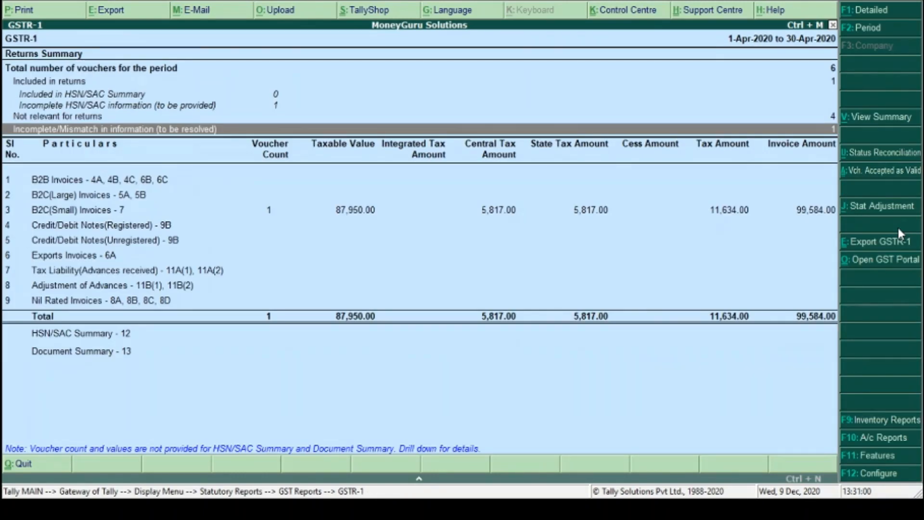
Resolve the Customer 1 sales voucher's exception by accepting its GSTIN/UIN without validation, and return to the GSTR-1 summary.
key("Return")
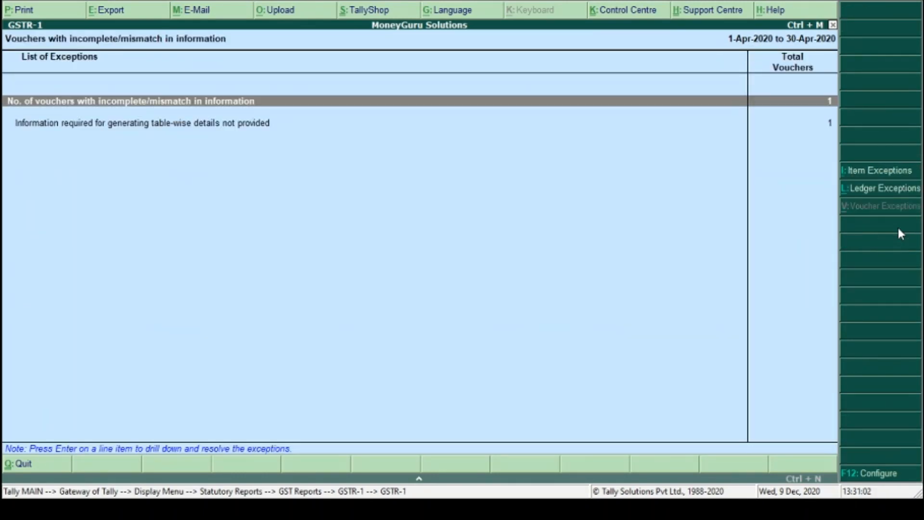
key("Down")
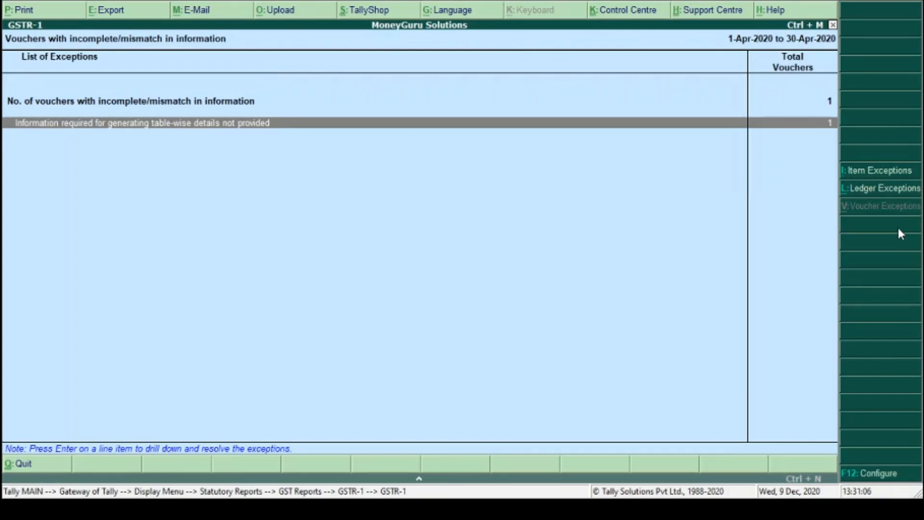
key("Return")
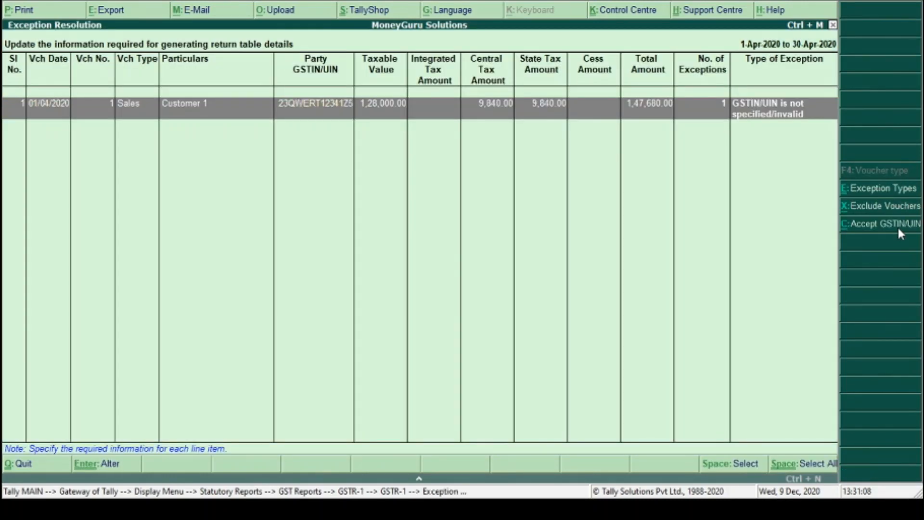
left_click(891, 226)
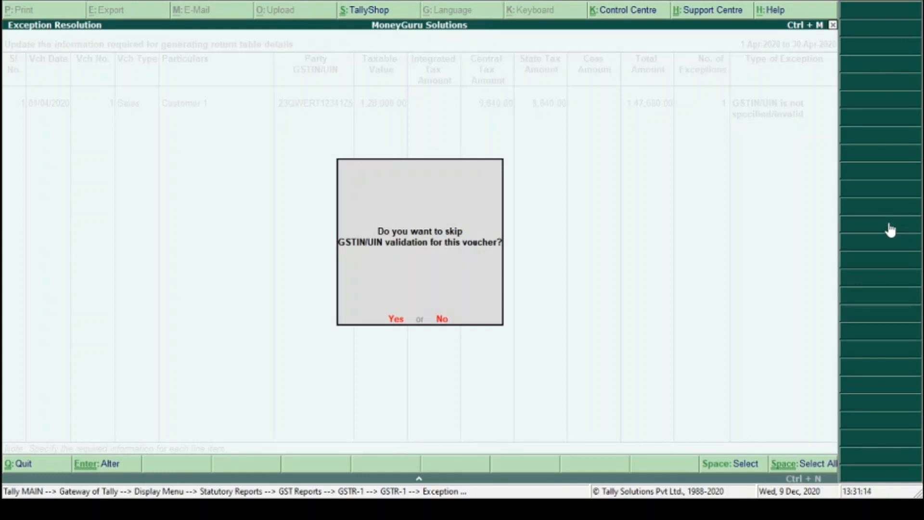
key("y")
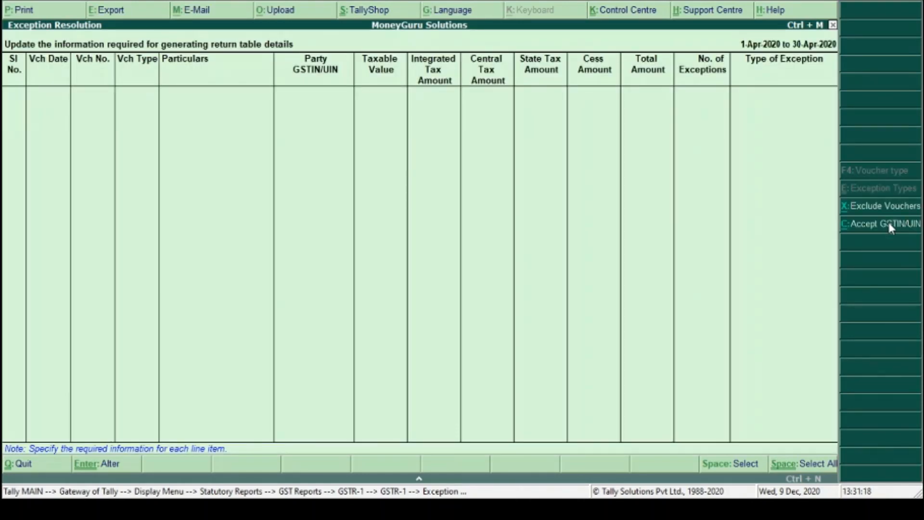
key("Escape")
key("Escape")
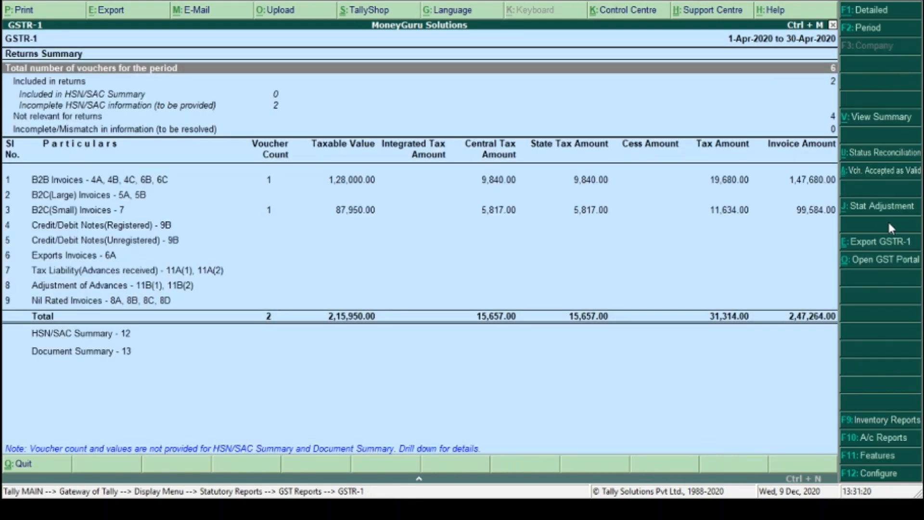